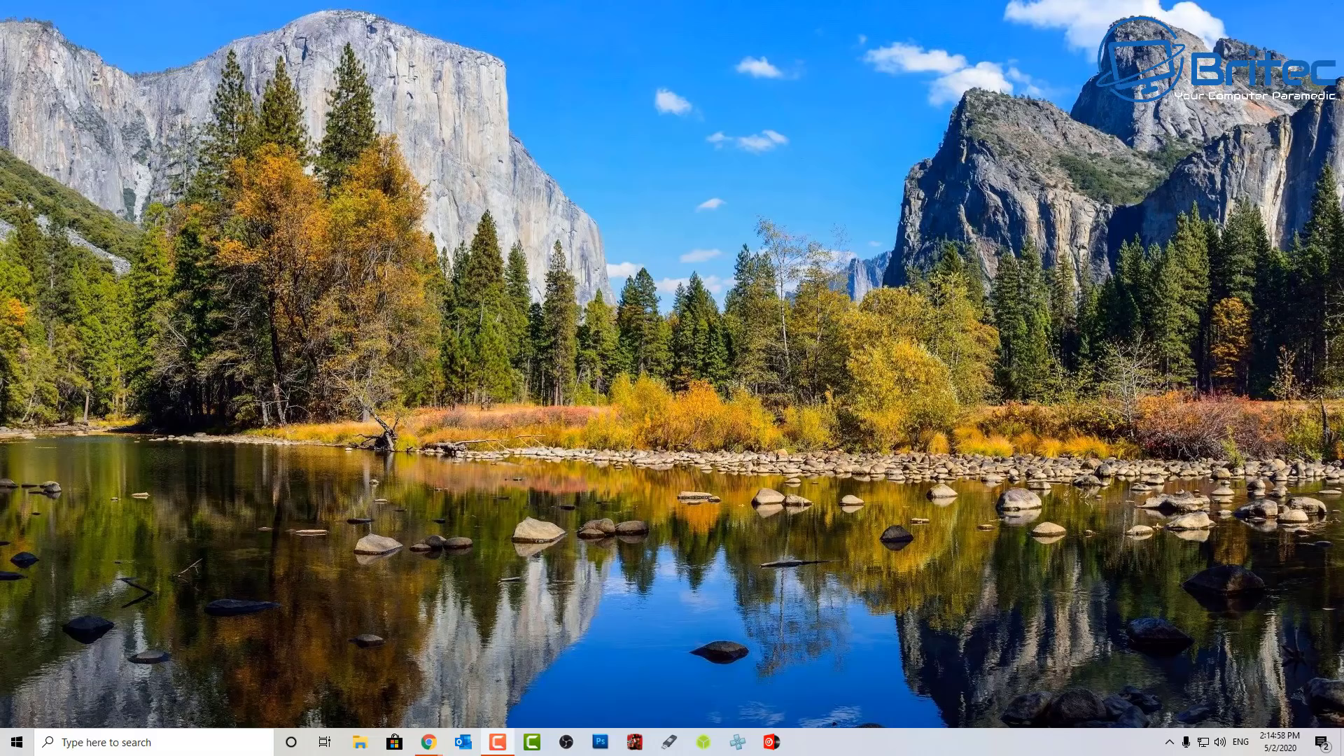
# Step: Check the desktop context menu for a command window option, then dismiss it
pyautogui.rightClick(569, 356)
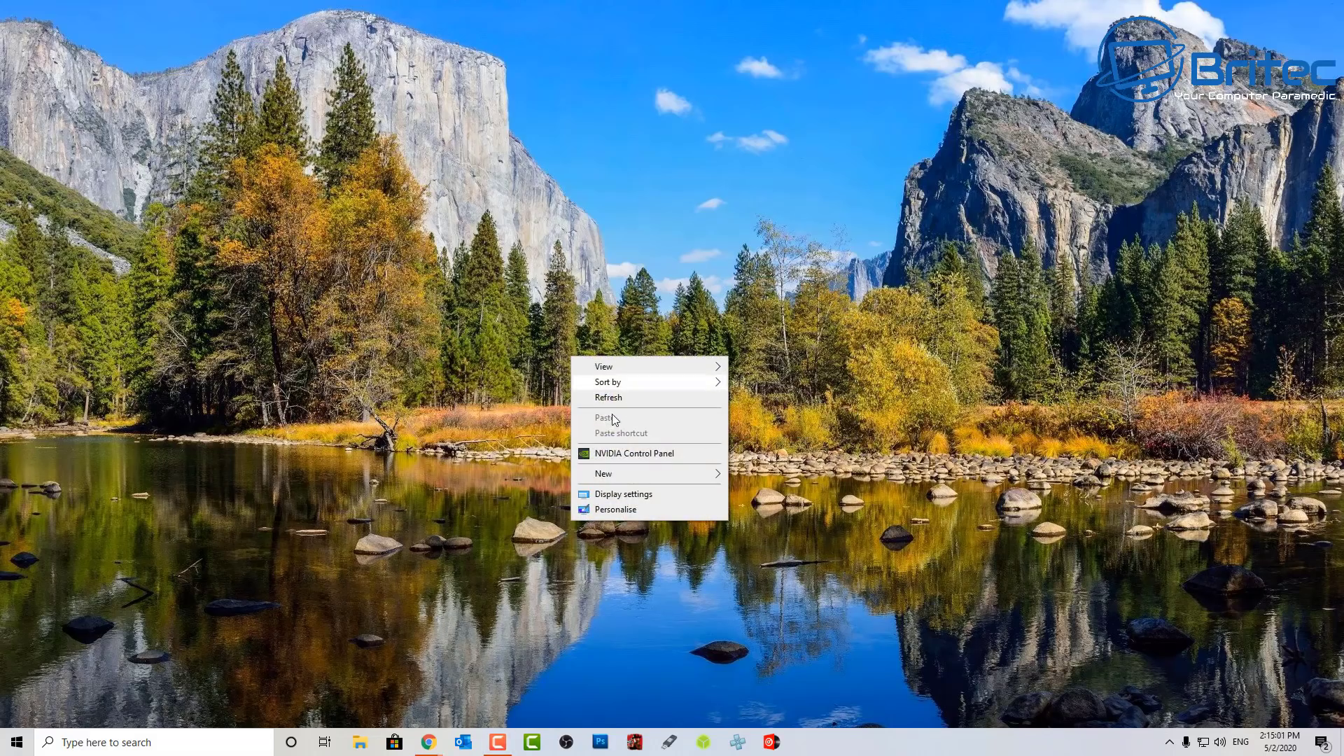
pyautogui.click(606, 305)
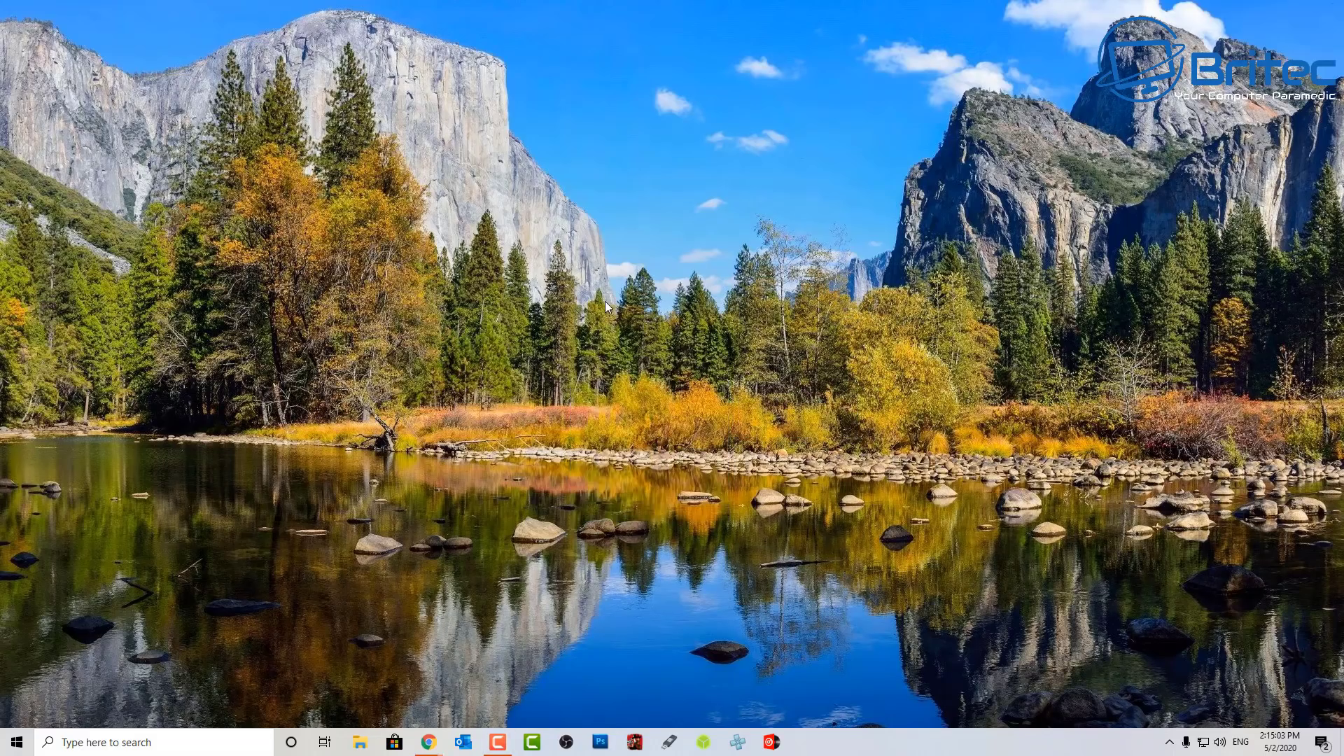
pyautogui.rightClick(607, 313)
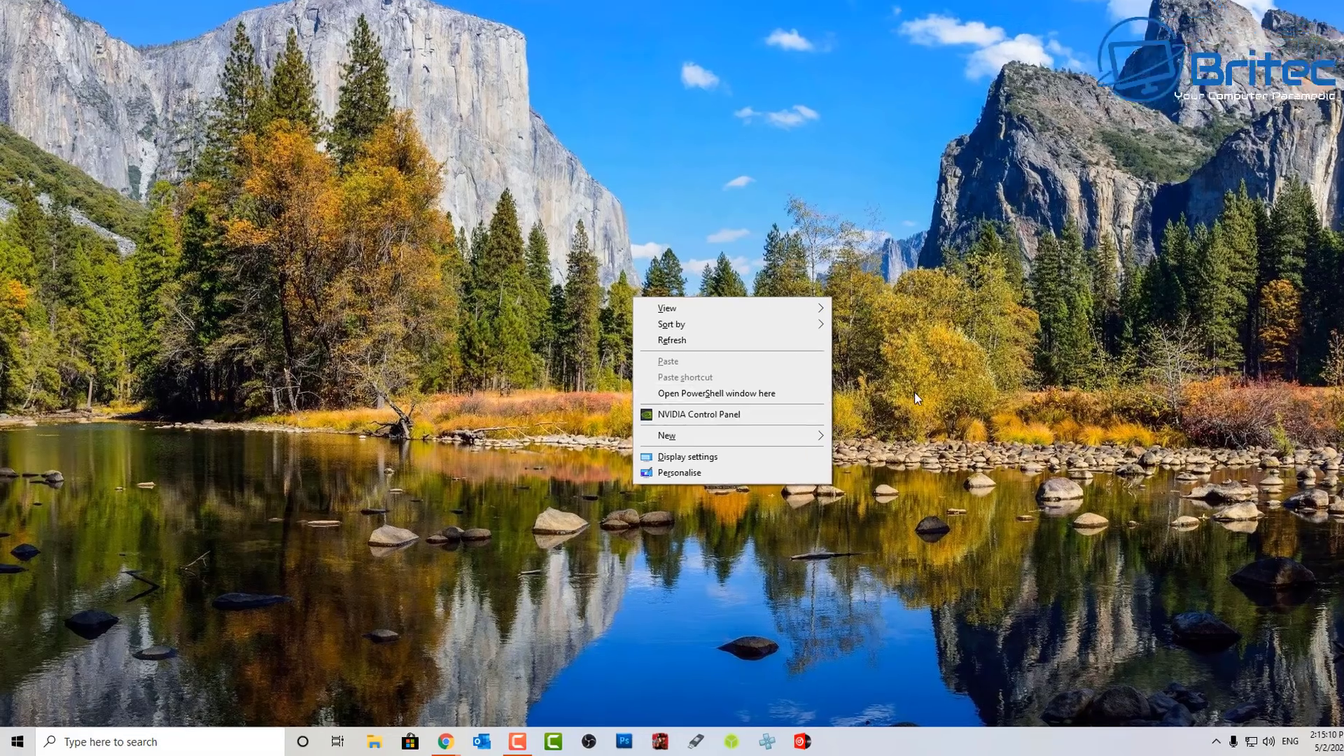
pyautogui.click(873, 410)
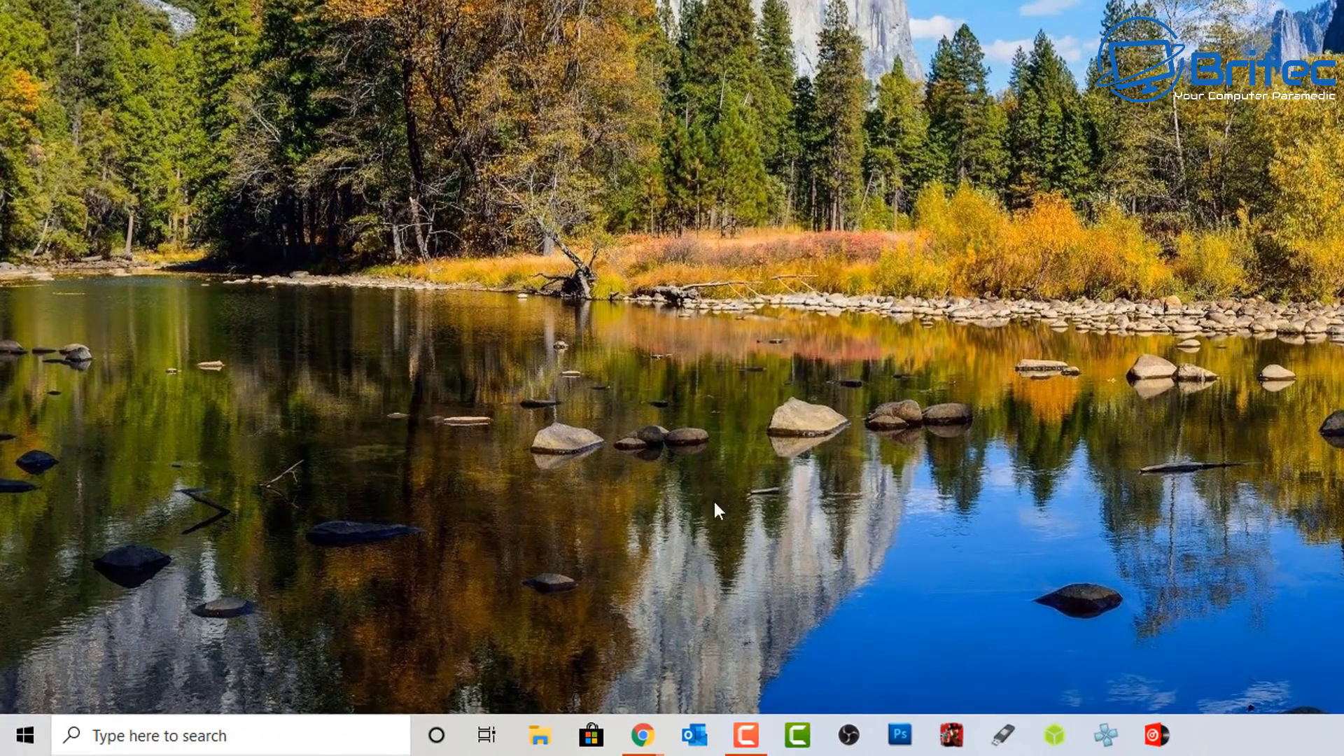
# Step: Search Windows for 'regedit' and launch Registry Editor from the results
pyautogui.click(221, 731)
pyautogui.write('r')
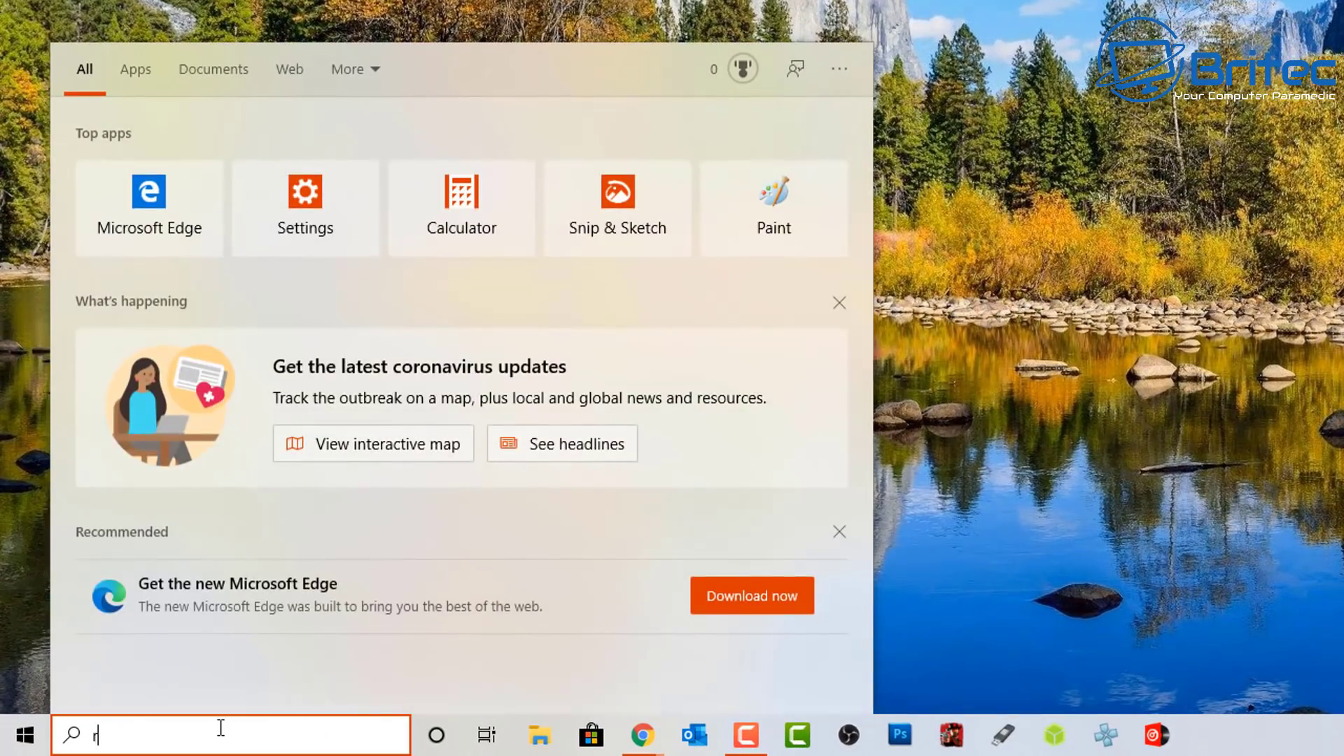
pyautogui.write('egedit')
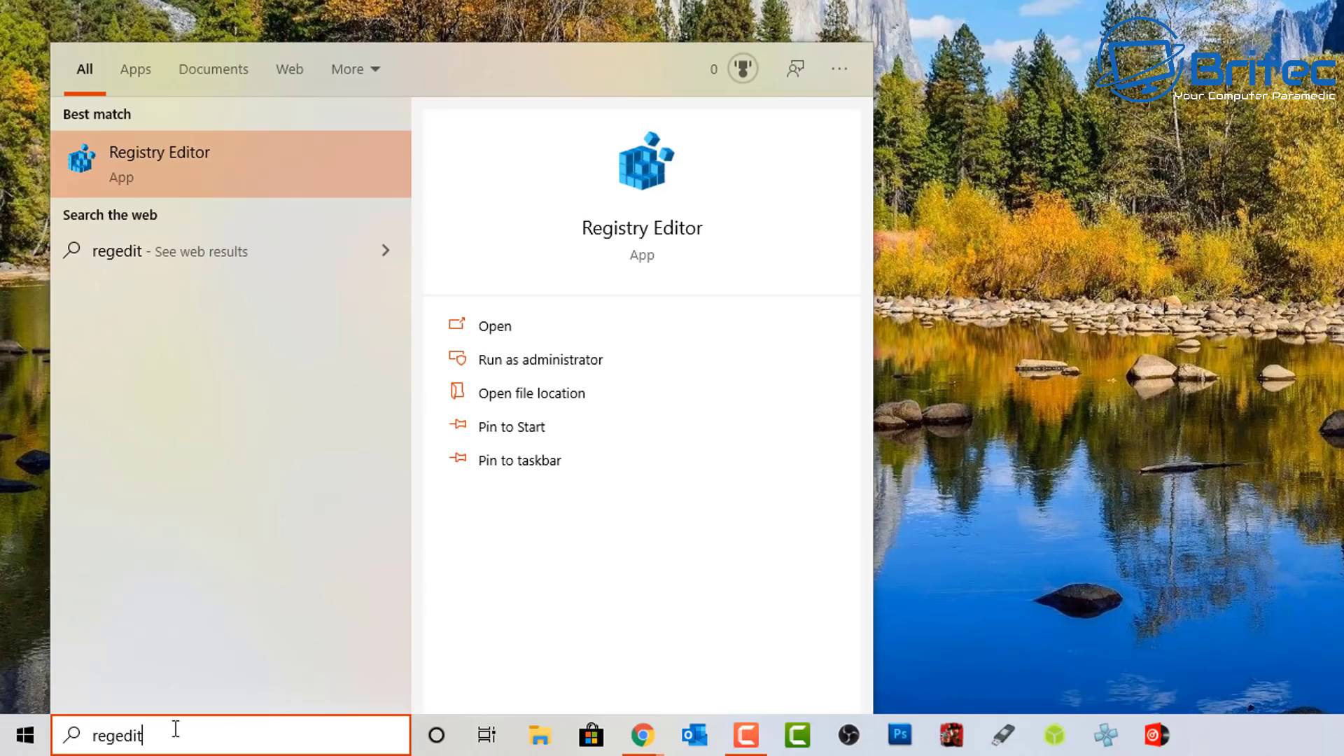
pyautogui.click(123, 166)
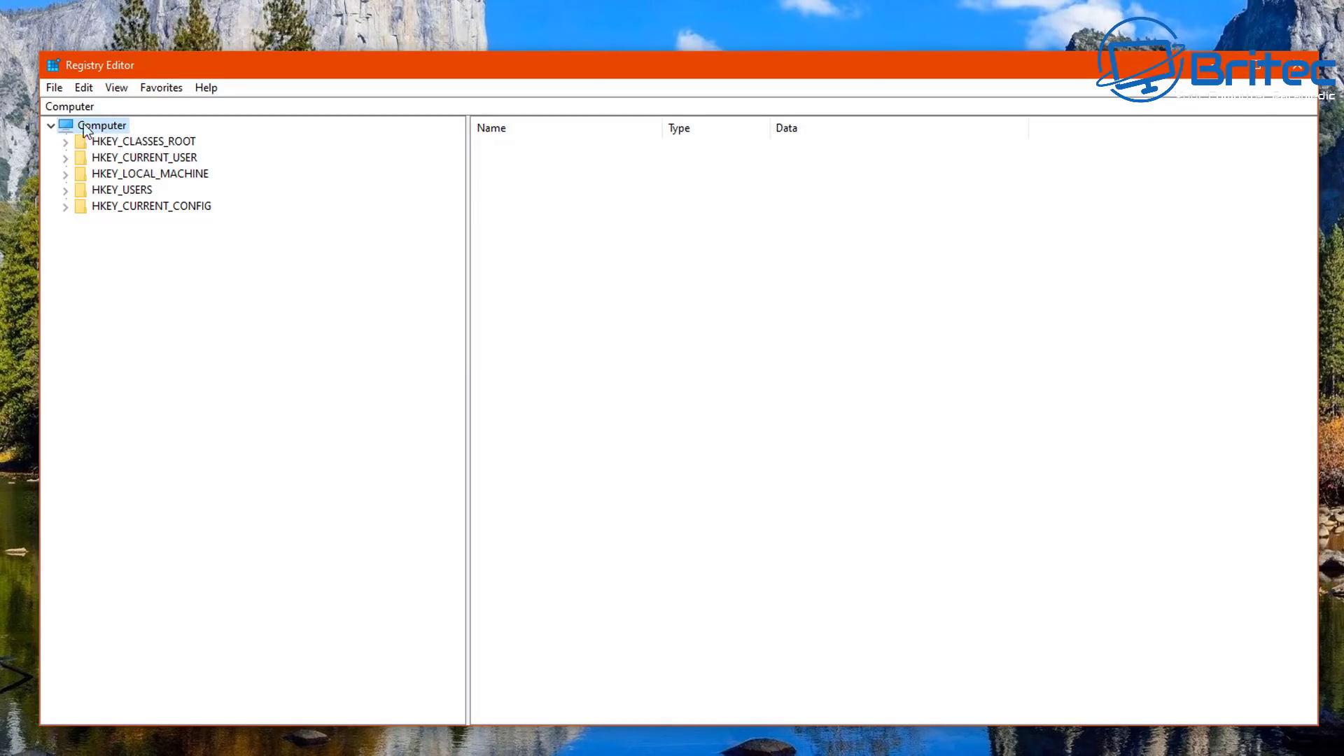
# Step: Export the entire registry to Local Disk (C:) as a file named 'backup'
pyautogui.click(53, 88)
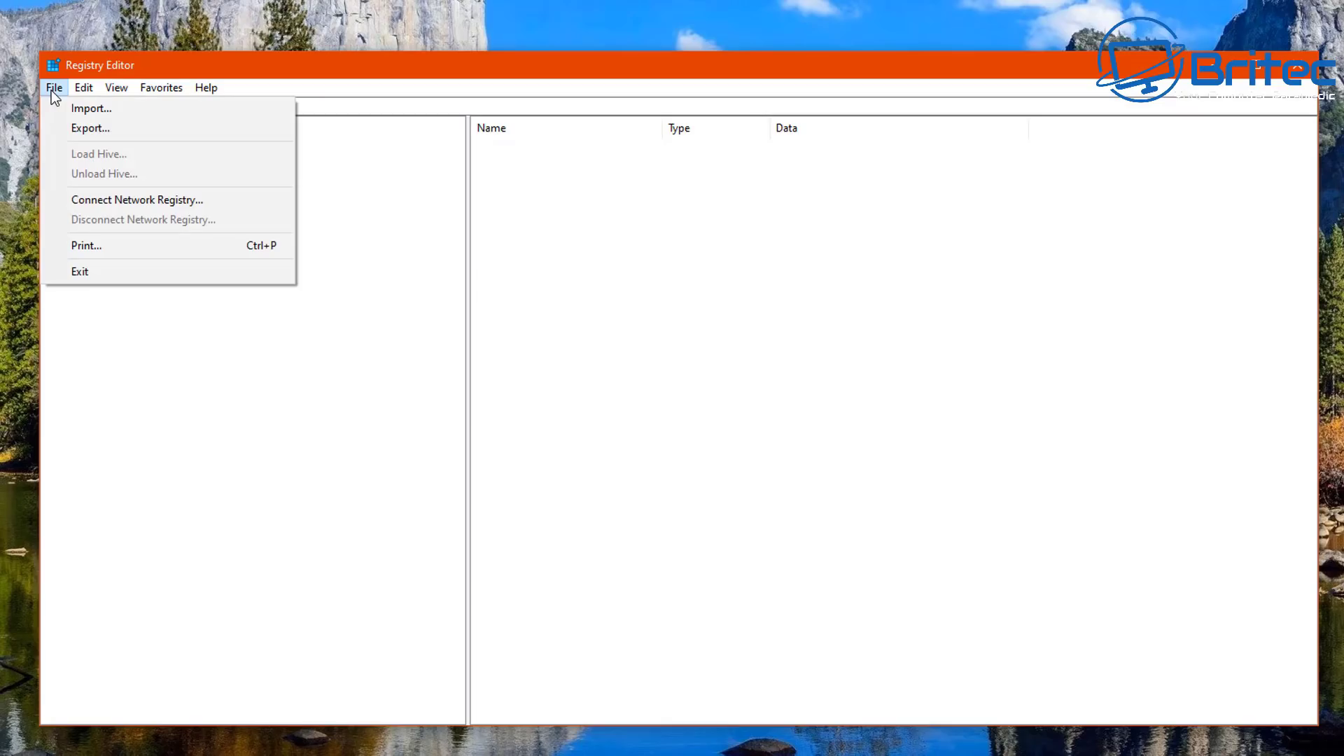
pyautogui.click(75, 129)
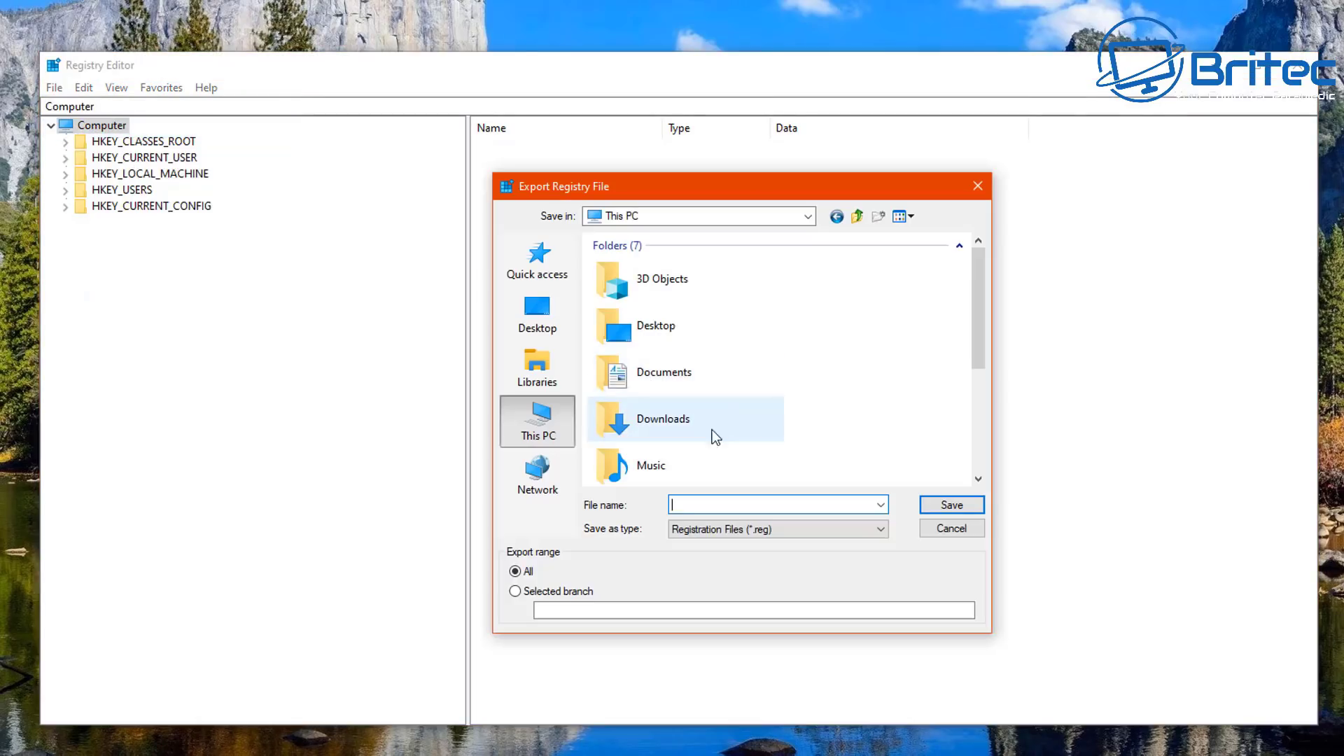
pyautogui.scroll(-3, 704, 431)
pyautogui.doubleClick(676, 418)
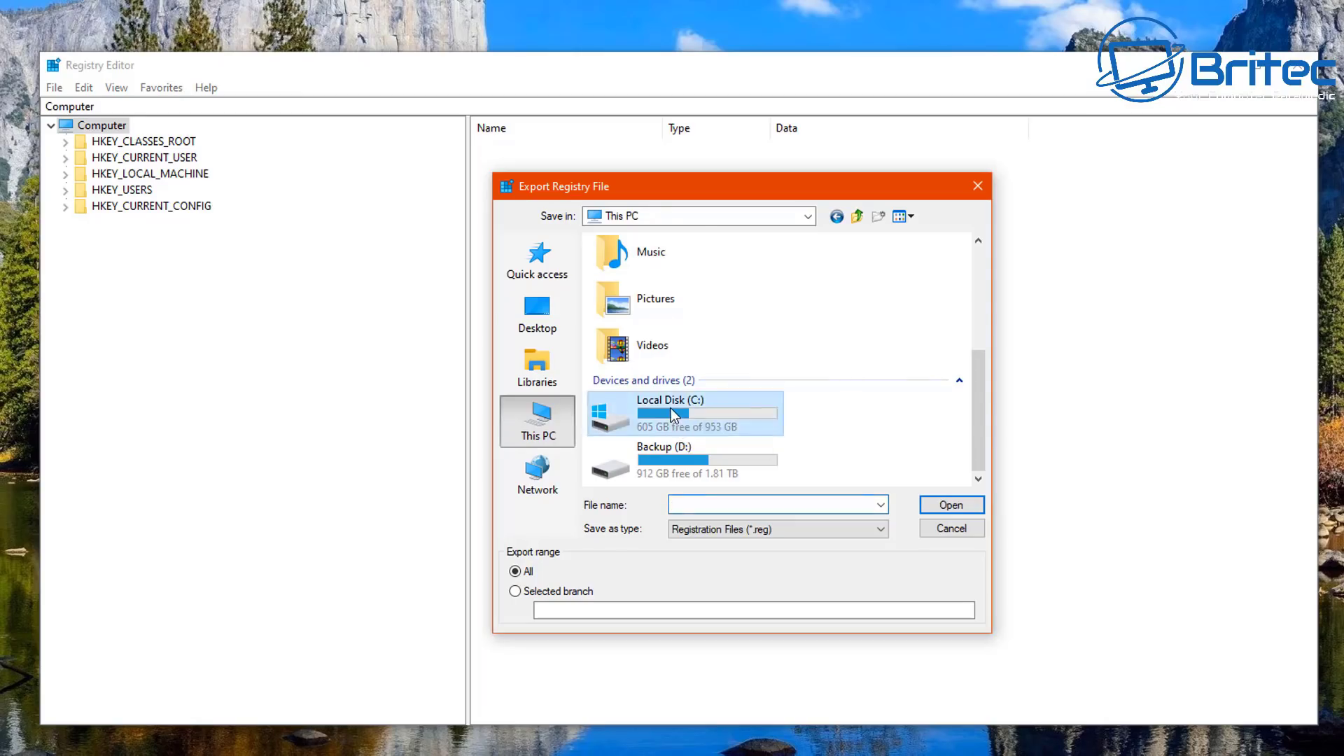
pyautogui.click(710, 505)
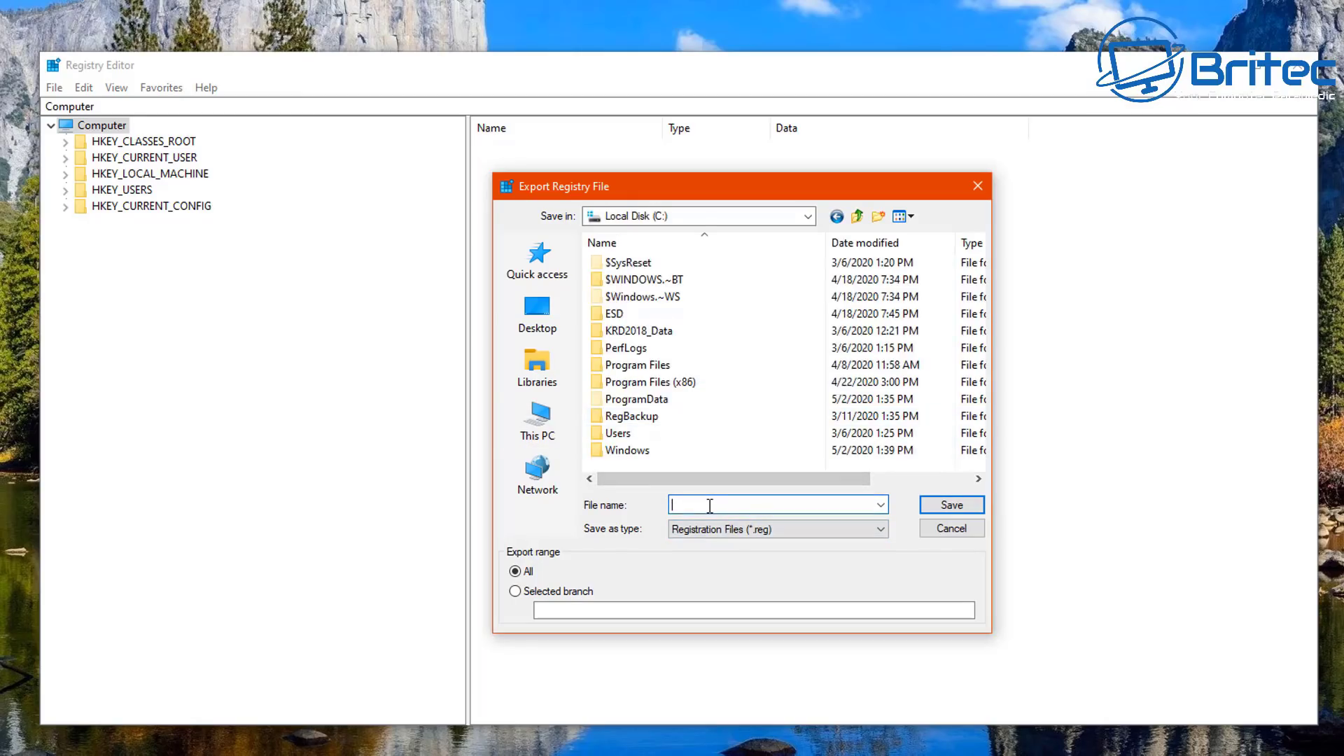
pyautogui.write('backup')
pyautogui.click(947, 506)
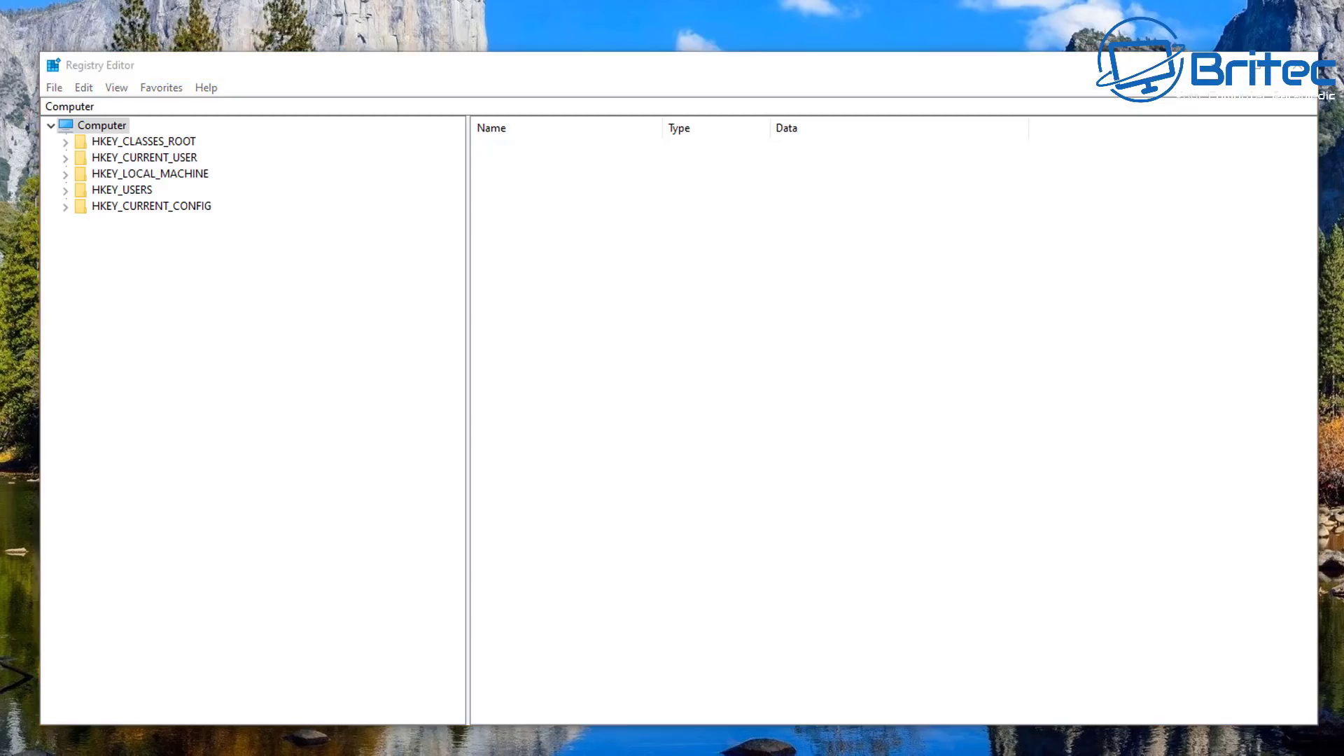
pyautogui.press('super+e')
pyautogui.doubleClick(442, 526)
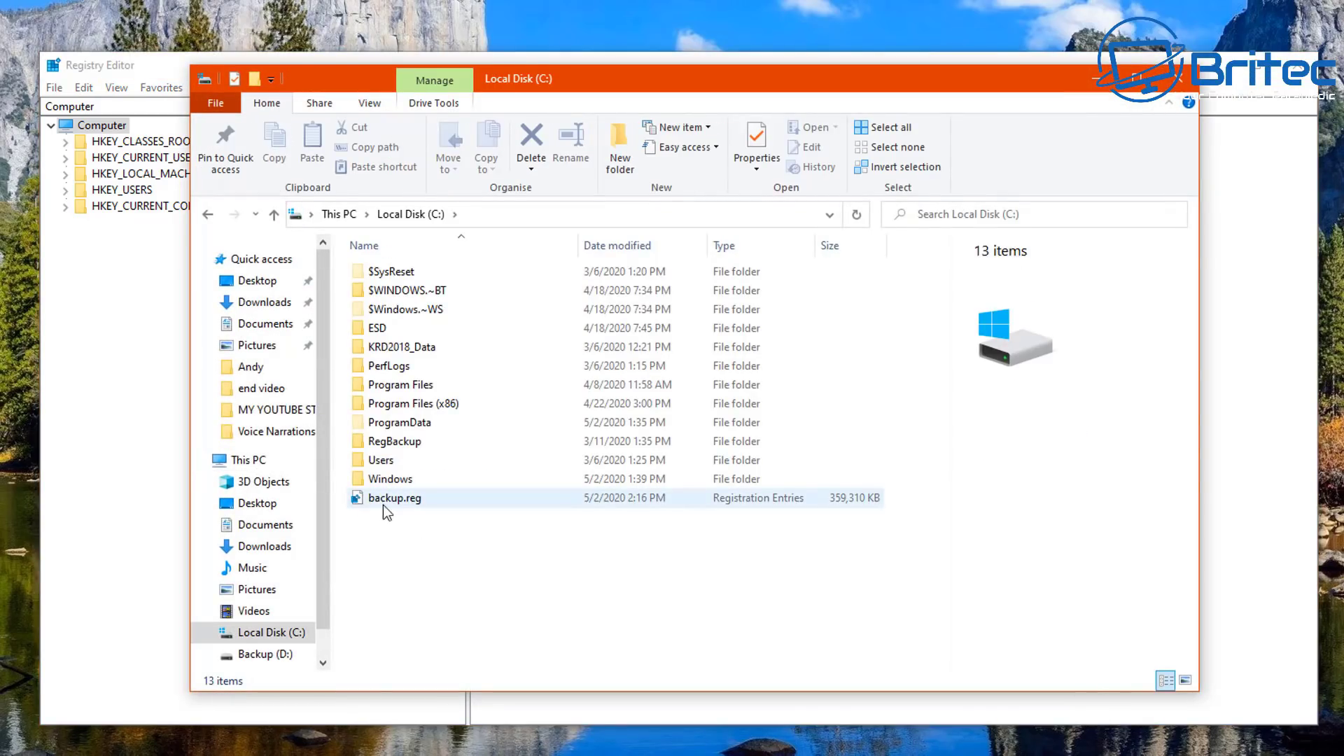
pyautogui.moveTo(385, 503)
pyautogui.click(1183, 86)
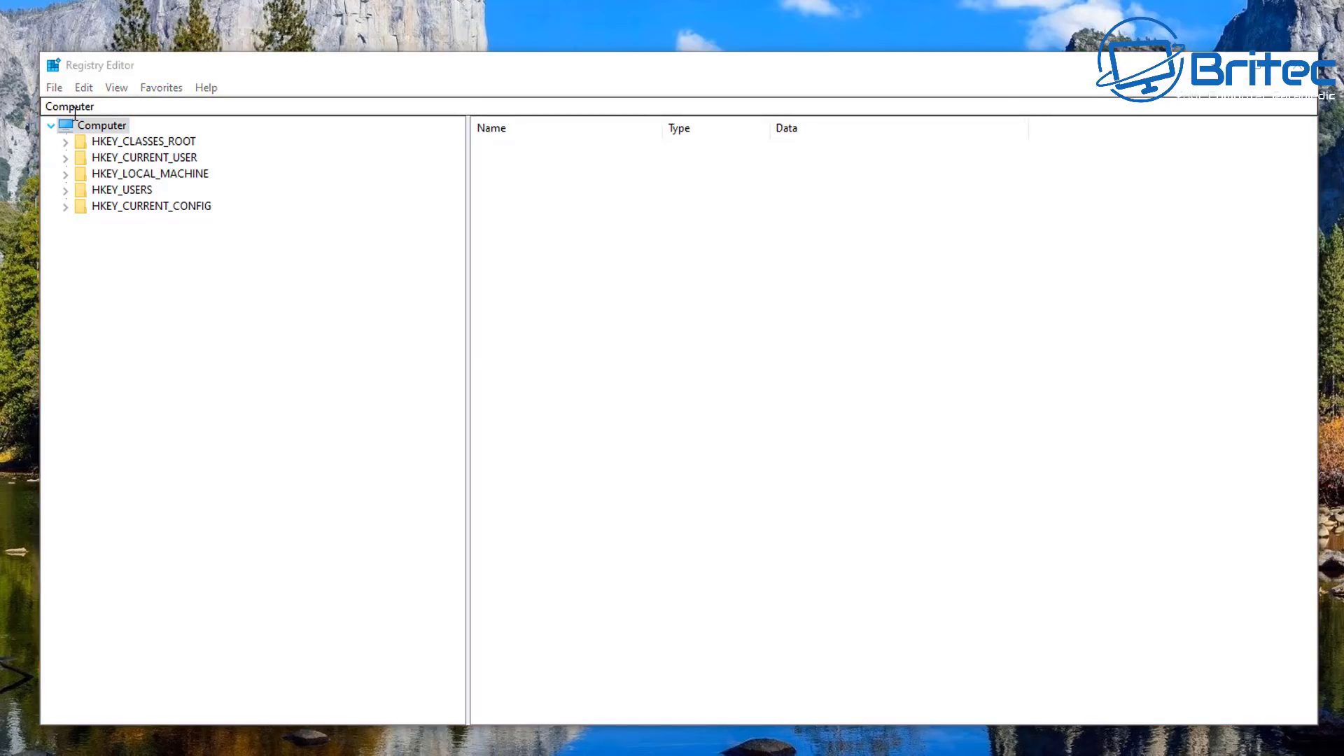
# Step: Expand HKEY_CLASSES_ROOT and scroll its subkeys to find Directory
pyautogui.click(102, 149)
pyautogui.click(64, 141)
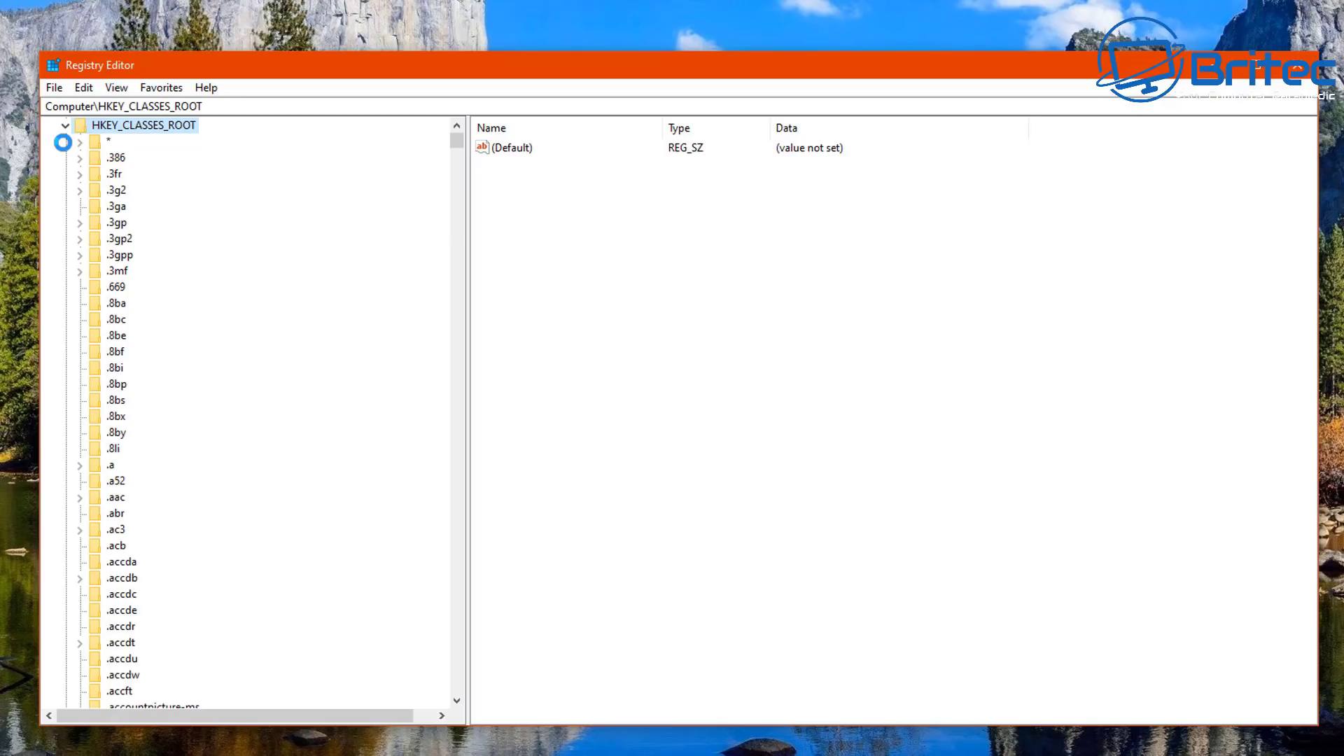
pyautogui.scroll(-15, 175, 375)
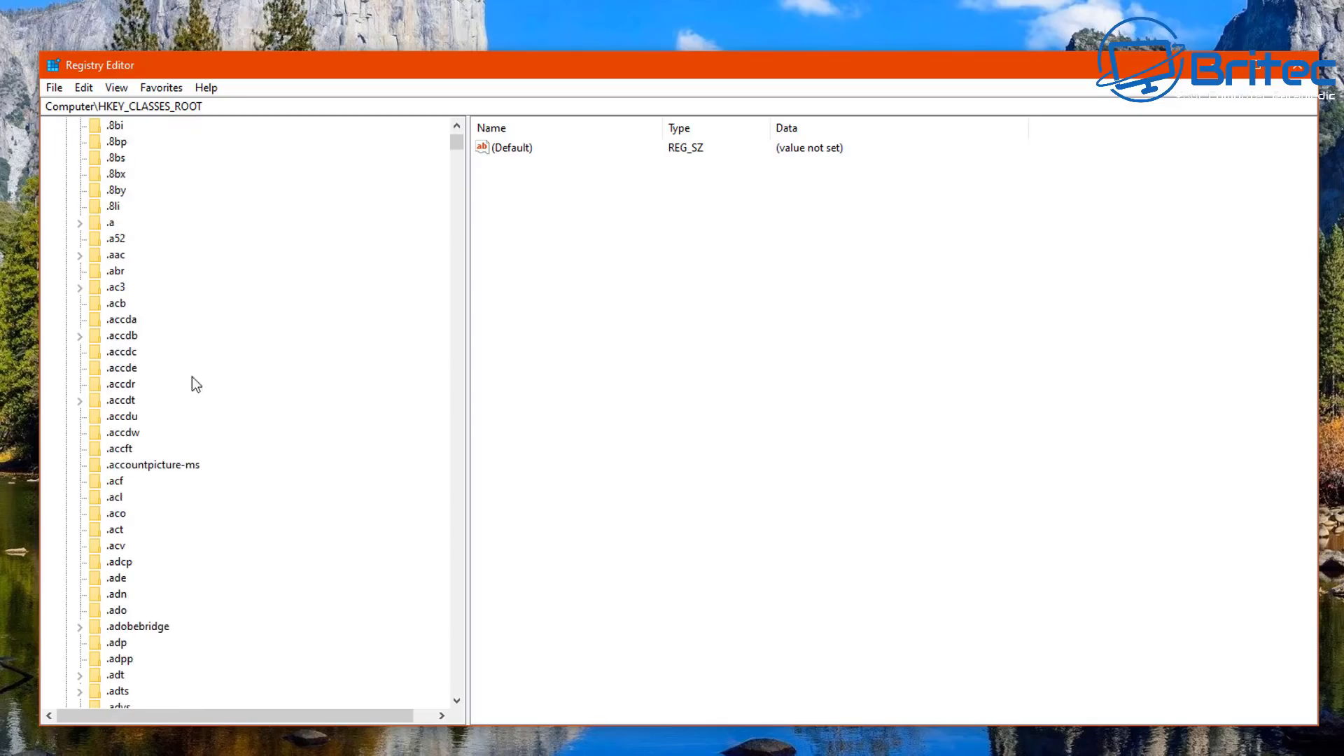
pyautogui.moveTo(459, 149); pyautogui.dragTo(485, 300)
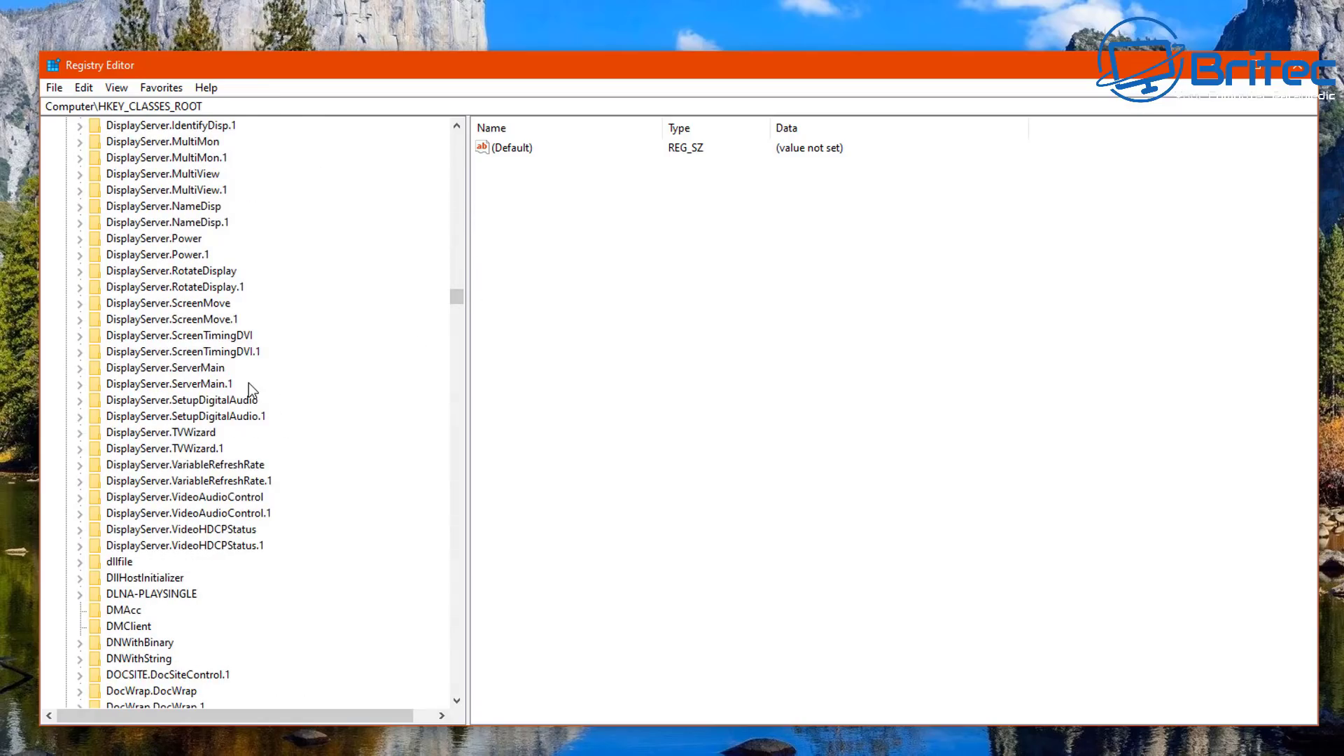
pyautogui.scroll(-4, 249, 384)
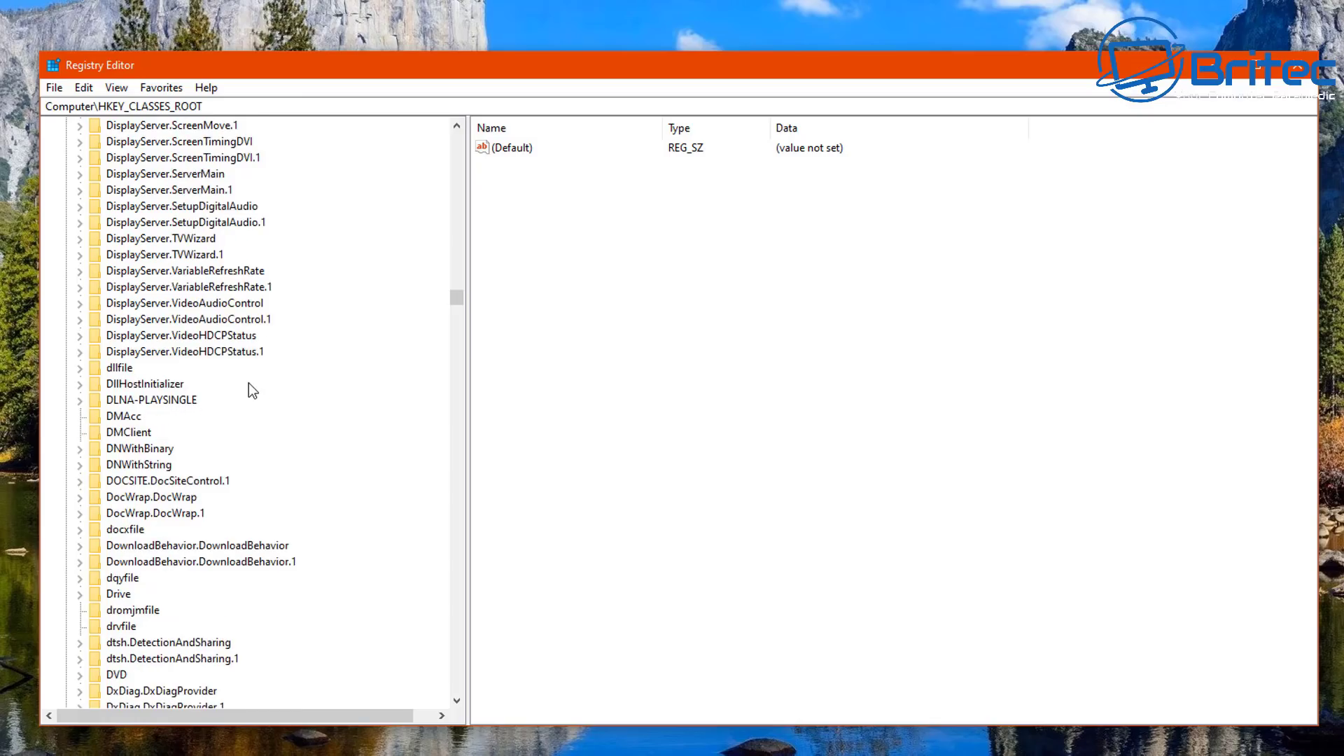
pyautogui.scroll(-5, 249, 383)
pyautogui.scroll(13, 250, 383)
pyautogui.scroll(12, 249, 383)
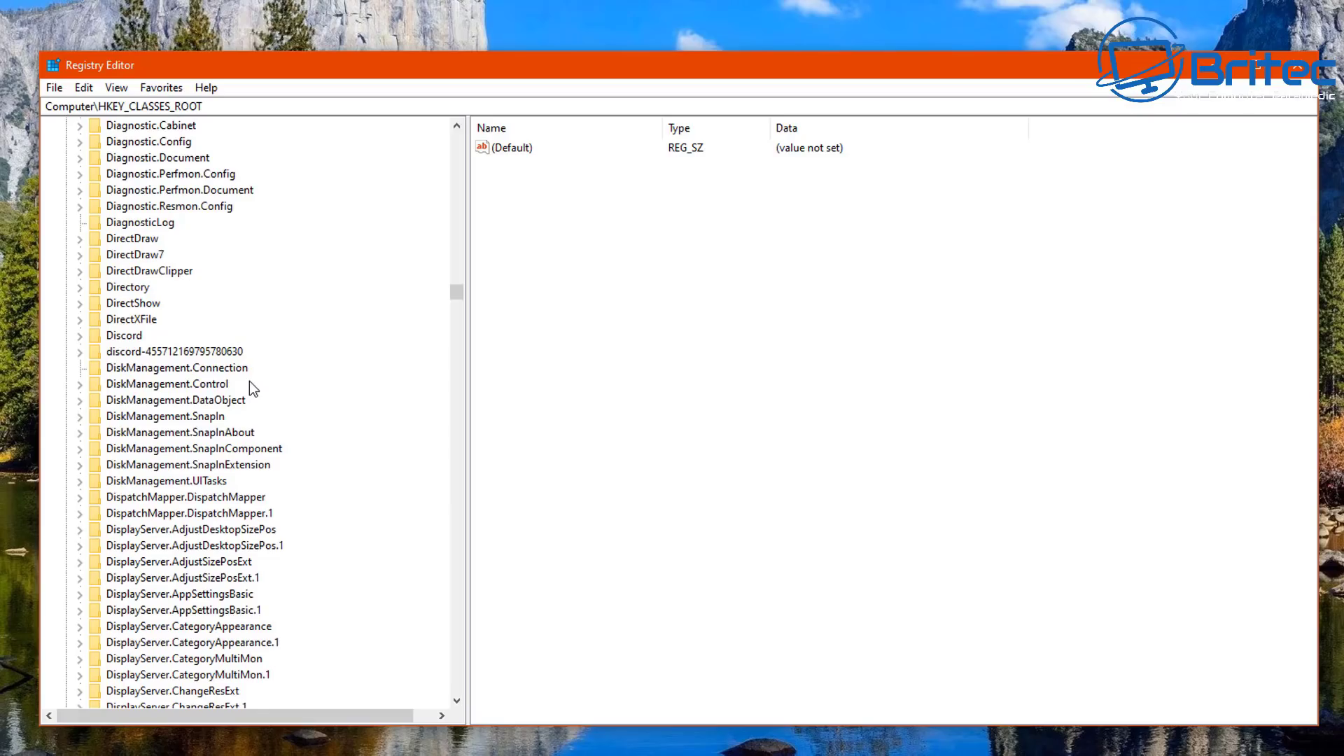
# Step: Expand Directory > shell and select the cmd key to view its values
pyautogui.click(141, 292)
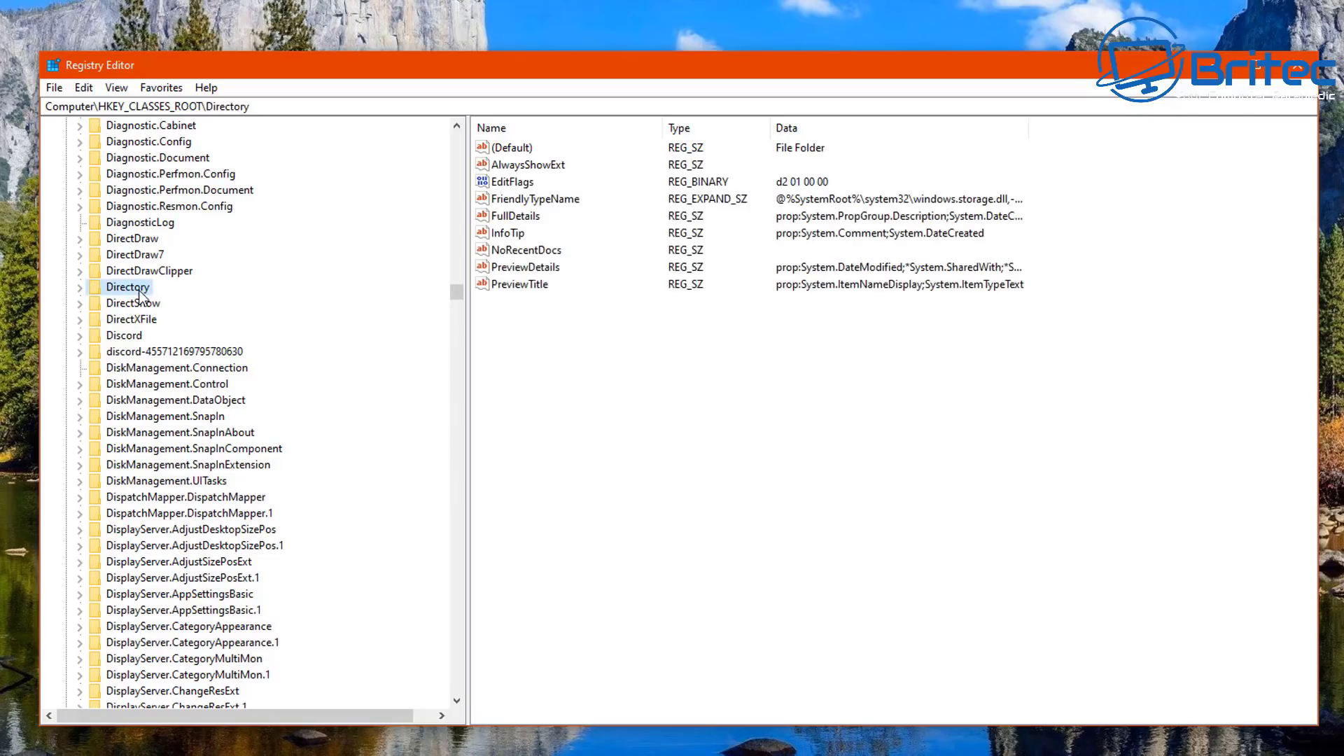
pyautogui.click(80, 290)
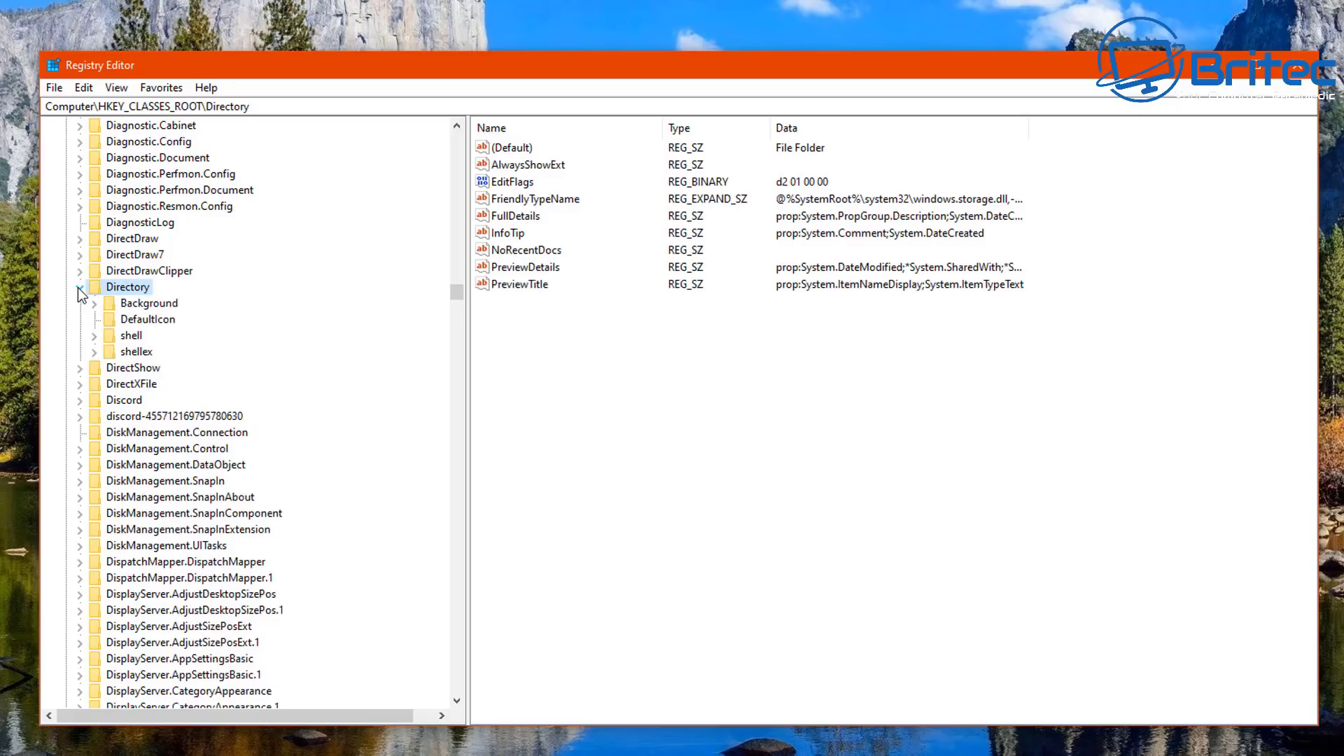
pyautogui.click(129, 338)
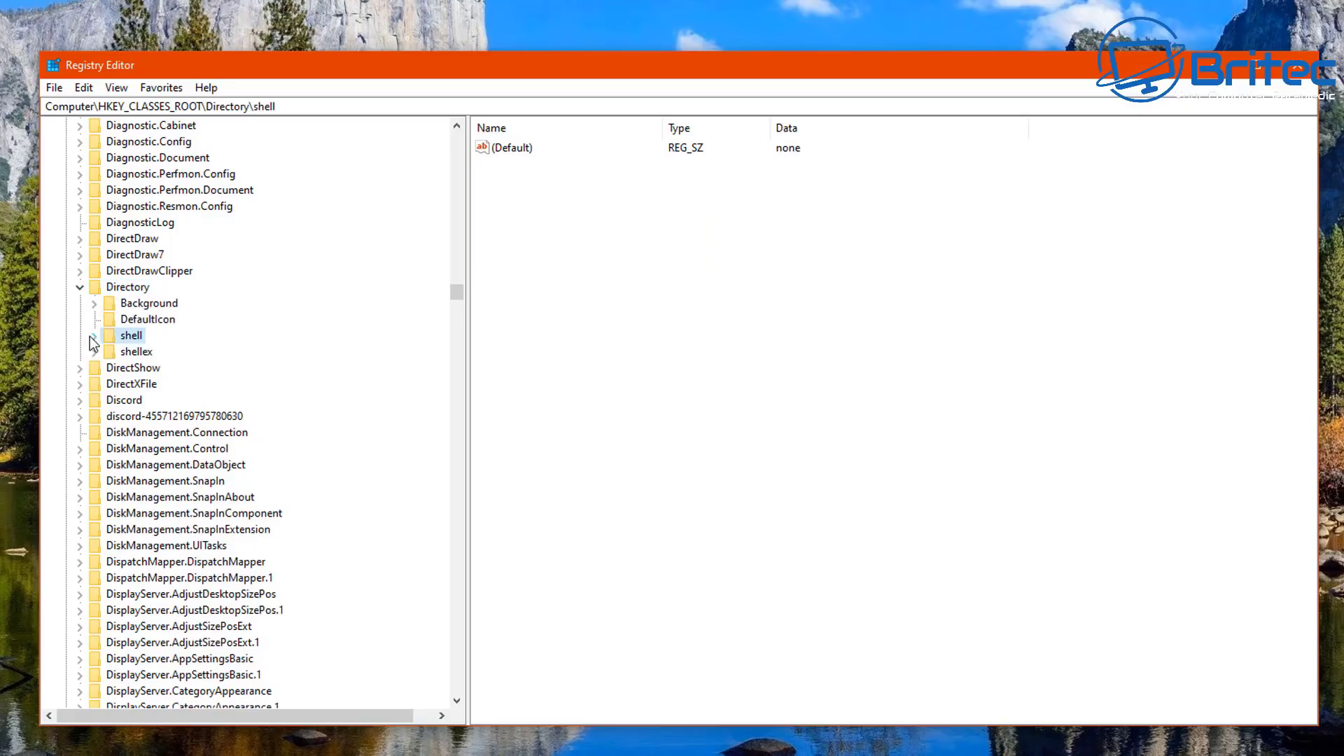
pyautogui.click(94, 337)
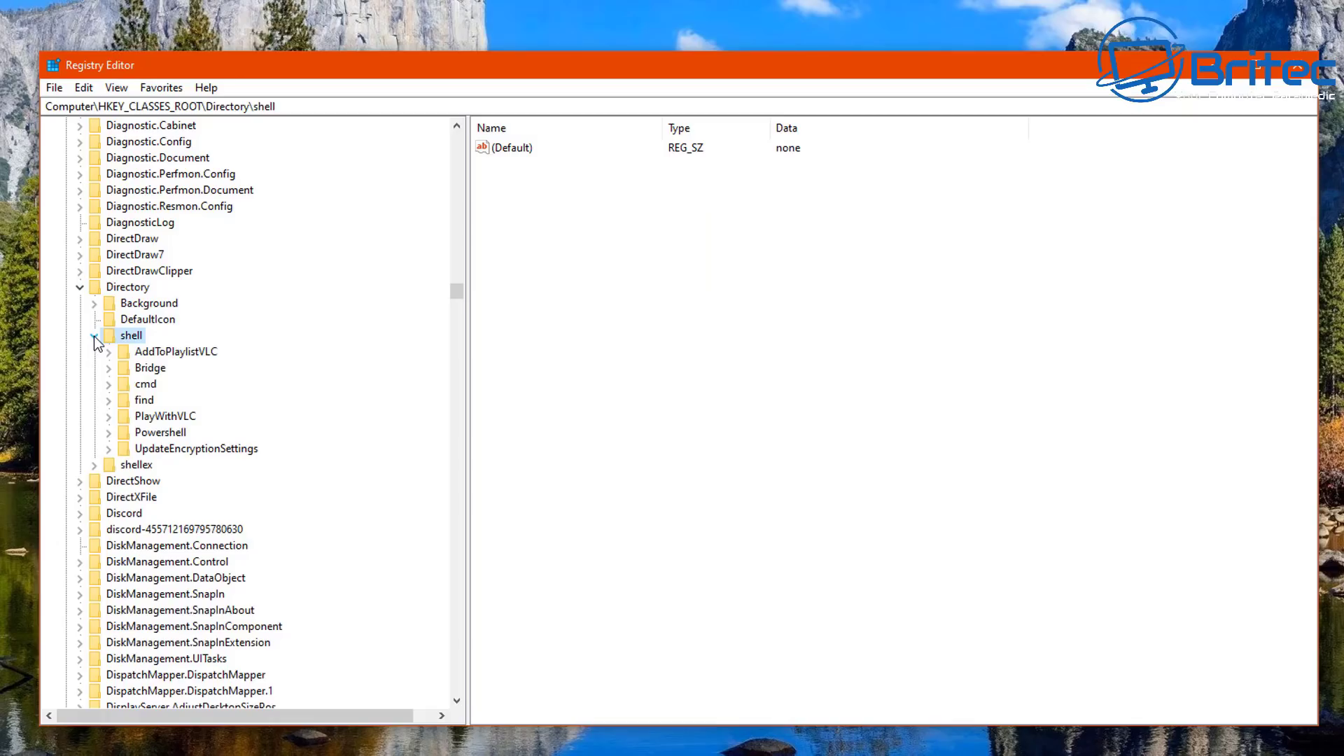
pyautogui.click(145, 387)
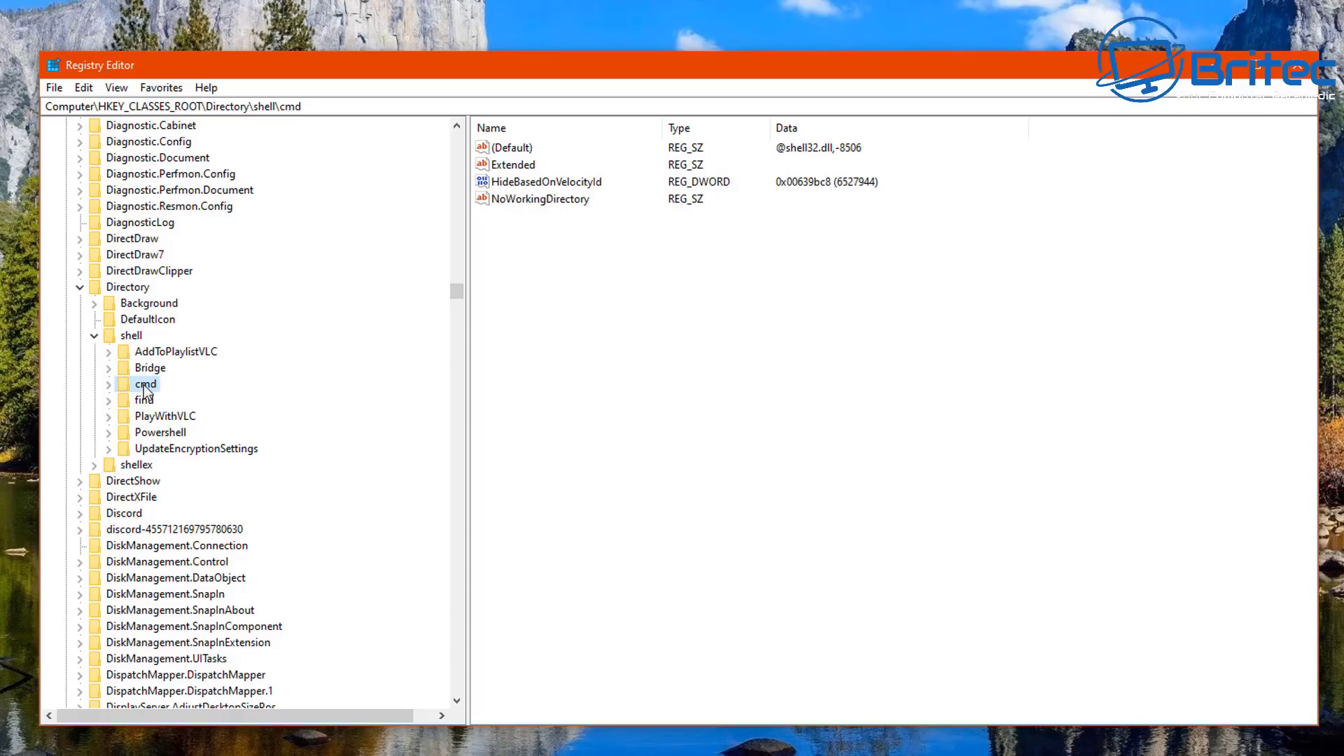
# Step: Open the Permissions window for the cmd key
pyautogui.rightClick(146, 387)
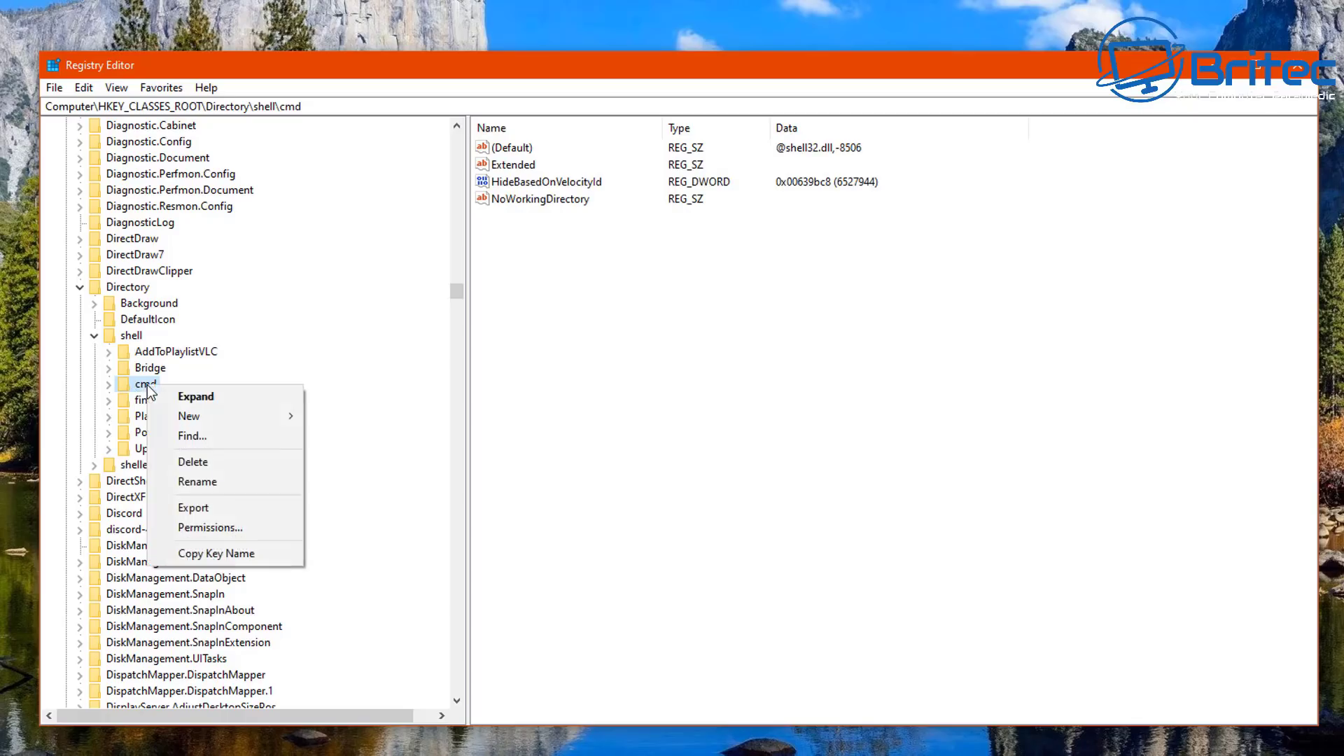
pyautogui.click(212, 526)
pyautogui.moveTo(169, 144); pyautogui.dragTo(608, 249)
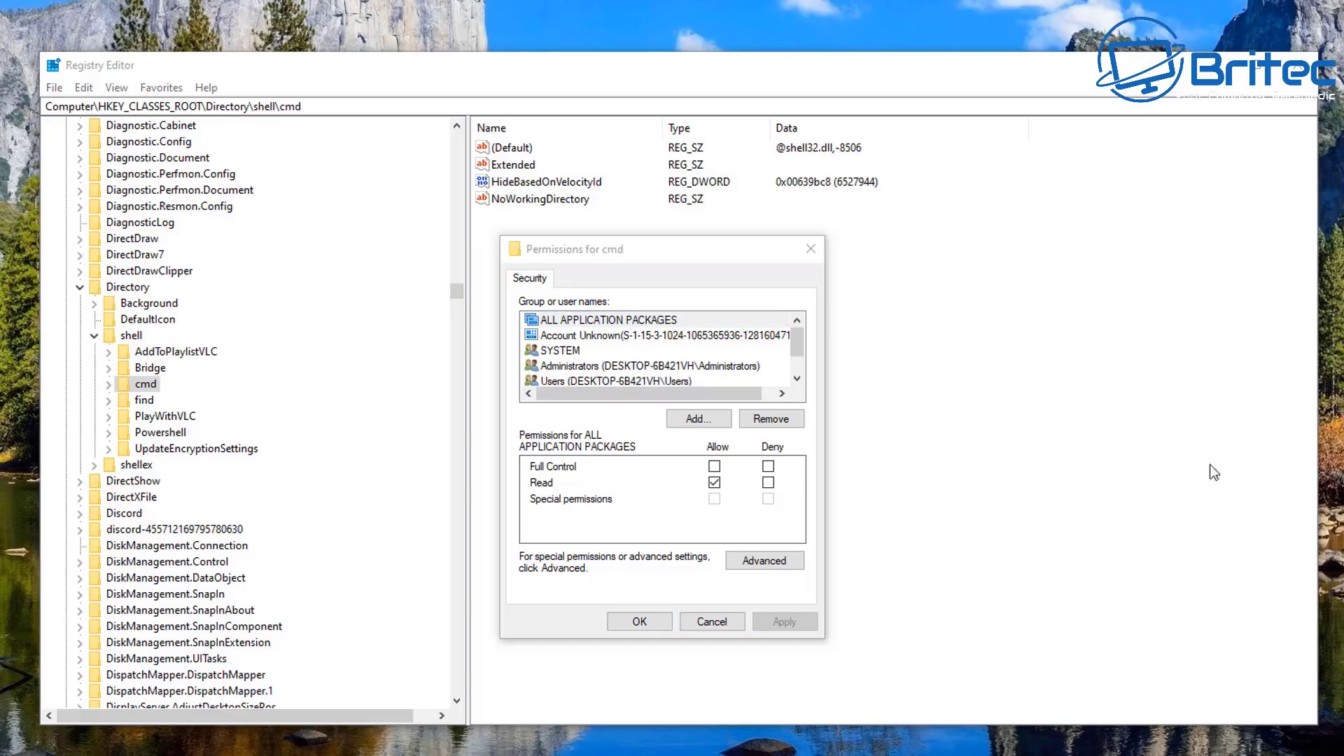
pyautogui.click(735, 247)
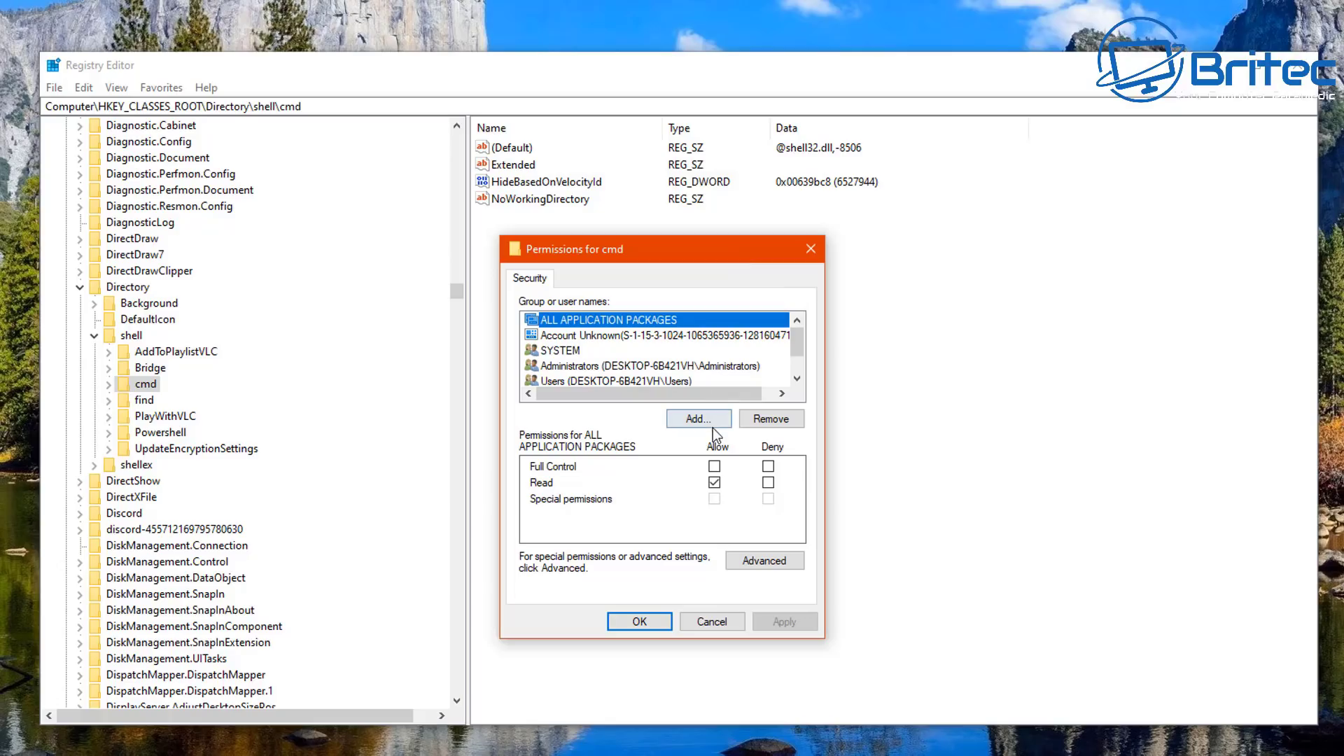
# Step: Try granting ALL APPLICATION PACKAGES Full Control, which fails with 'Access is denied'
pyautogui.click(715, 466)
pyautogui.click(784, 622)
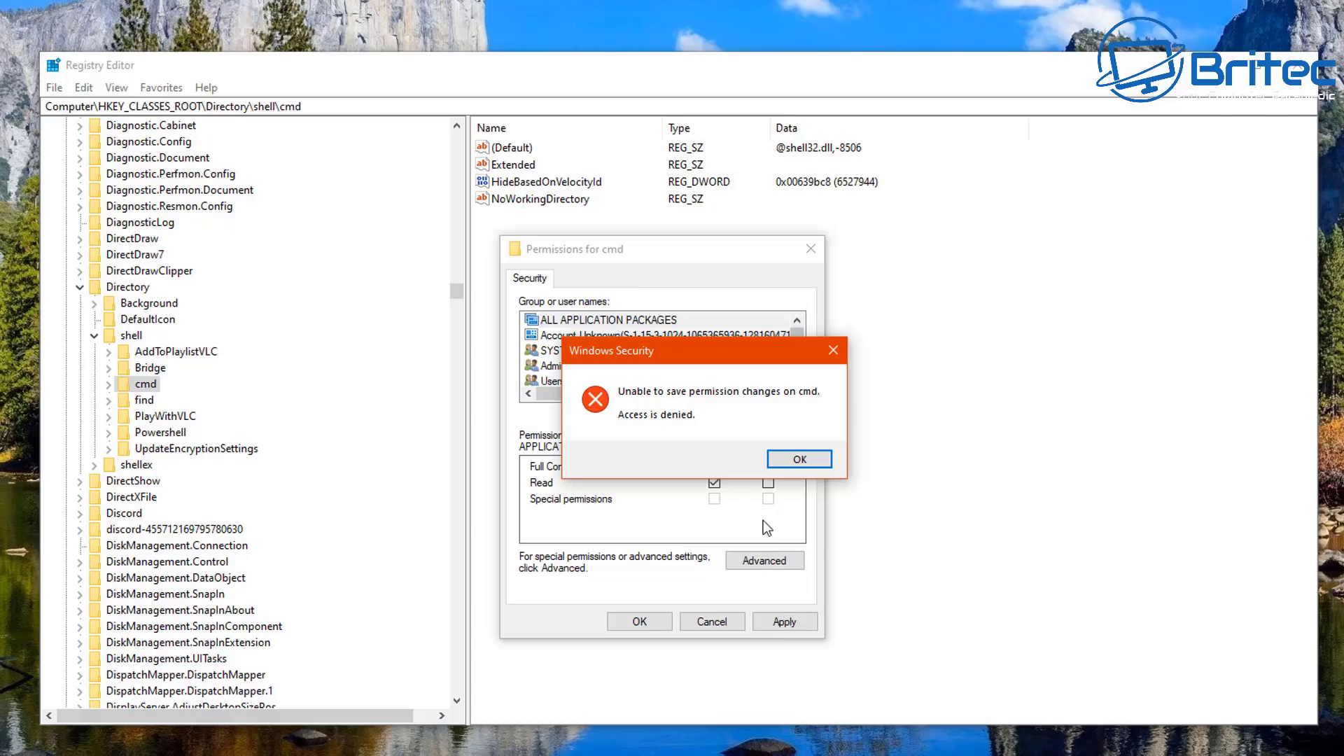
pyautogui.click(799, 459)
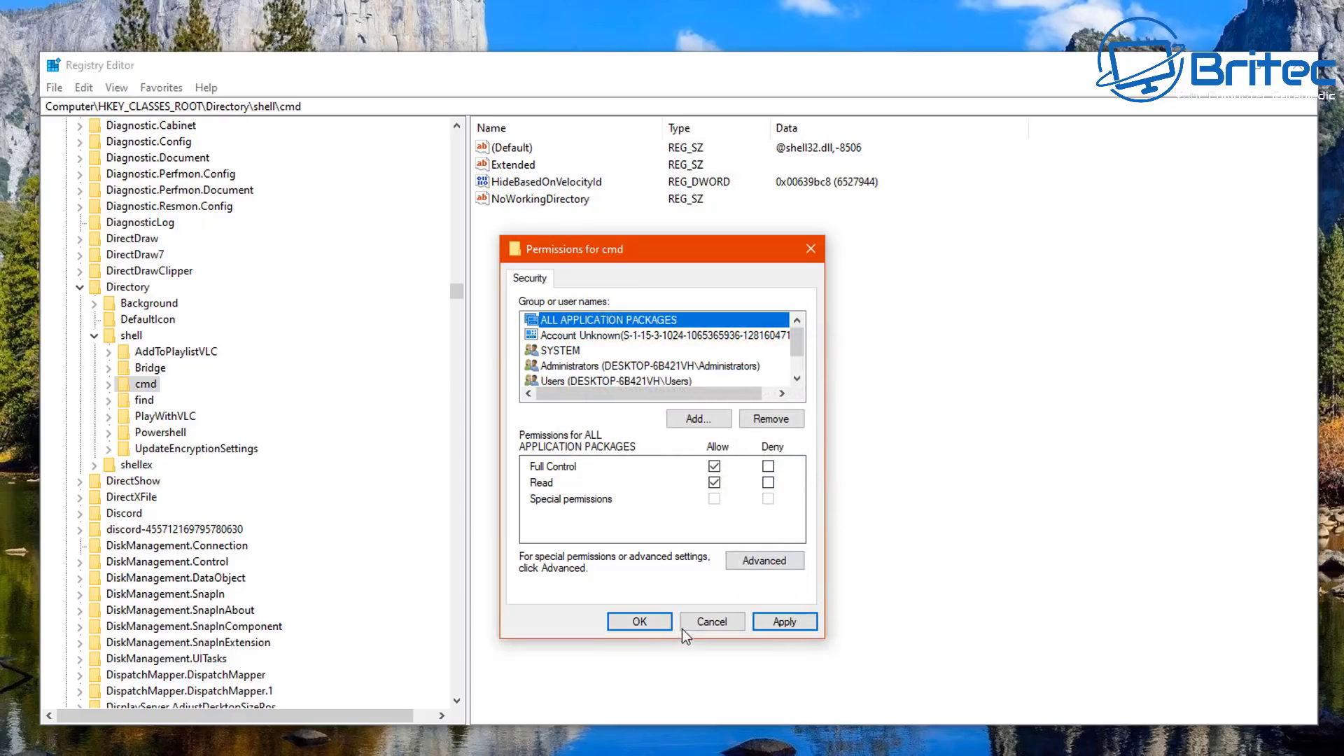
pyautogui.click(639, 622)
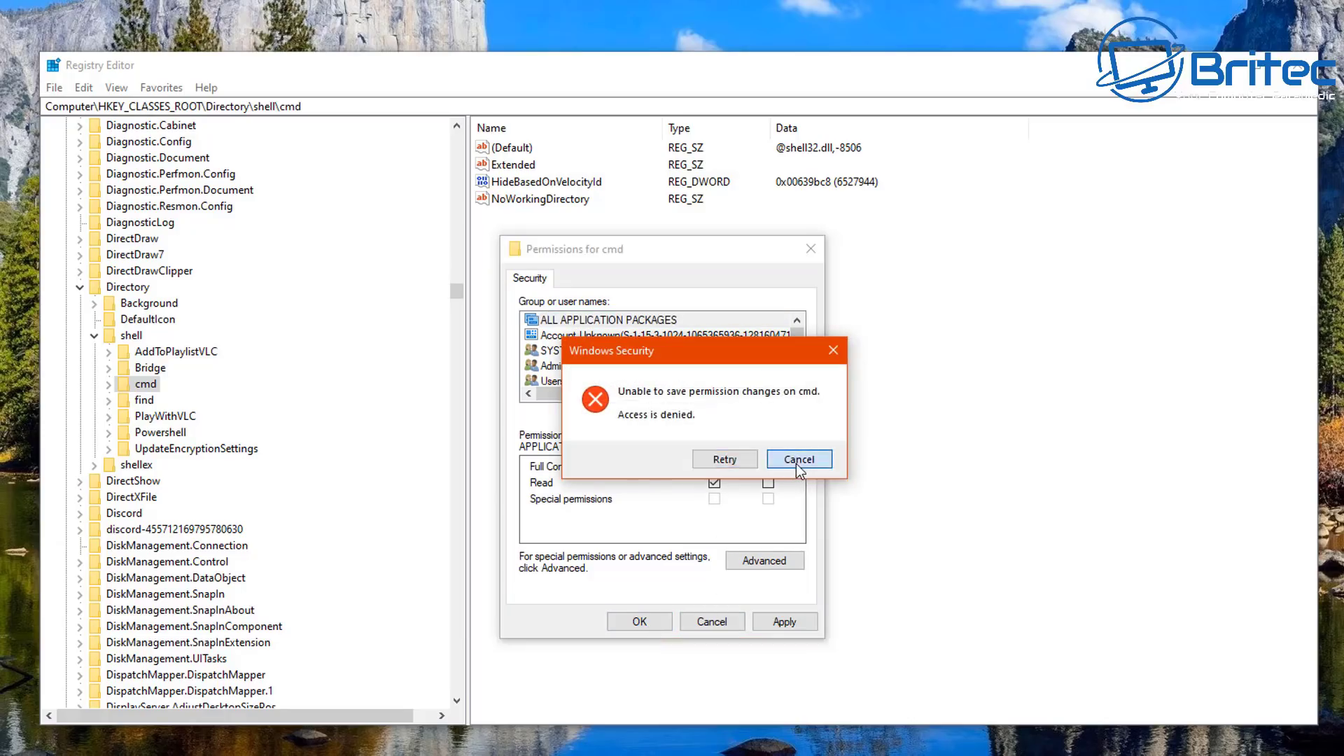
pyautogui.click(796, 460)
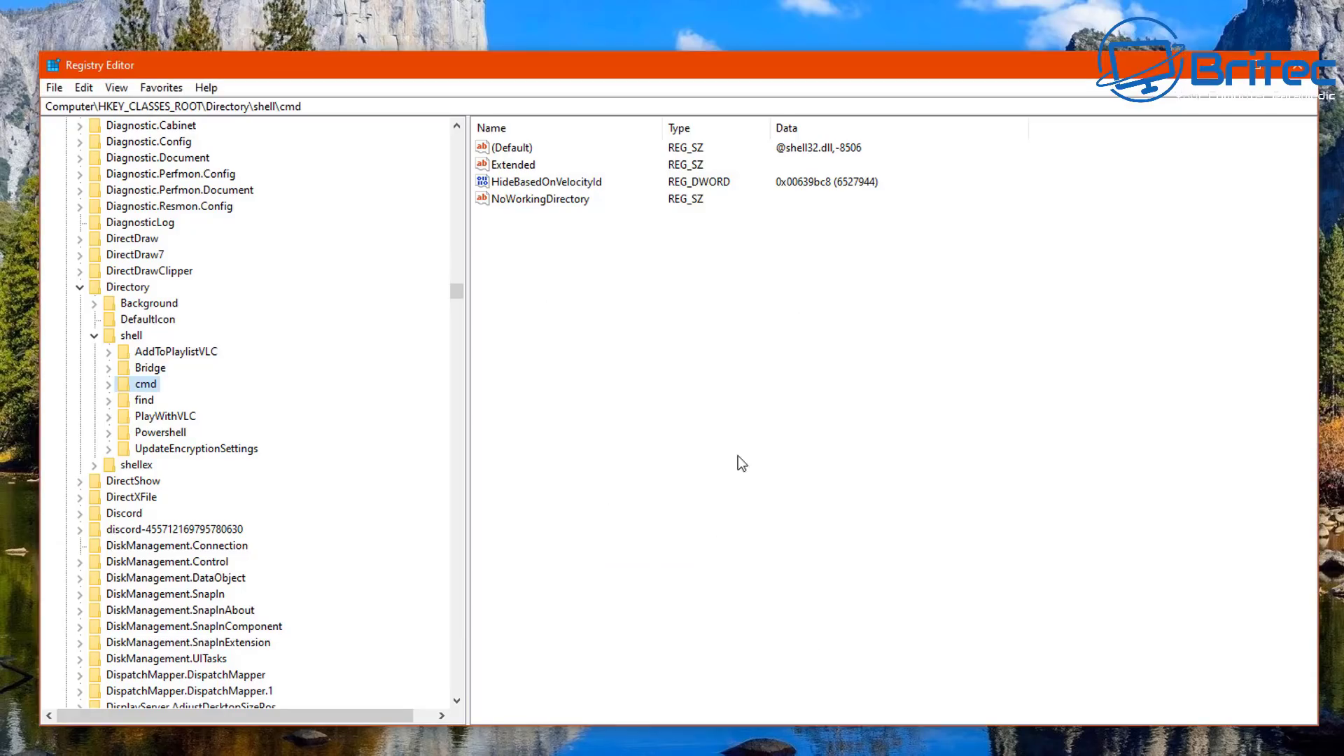
# Step: Reopen the cmd key's Permissions window, unchanged
pyautogui.rightClick(137, 384)
pyautogui.click(210, 524)
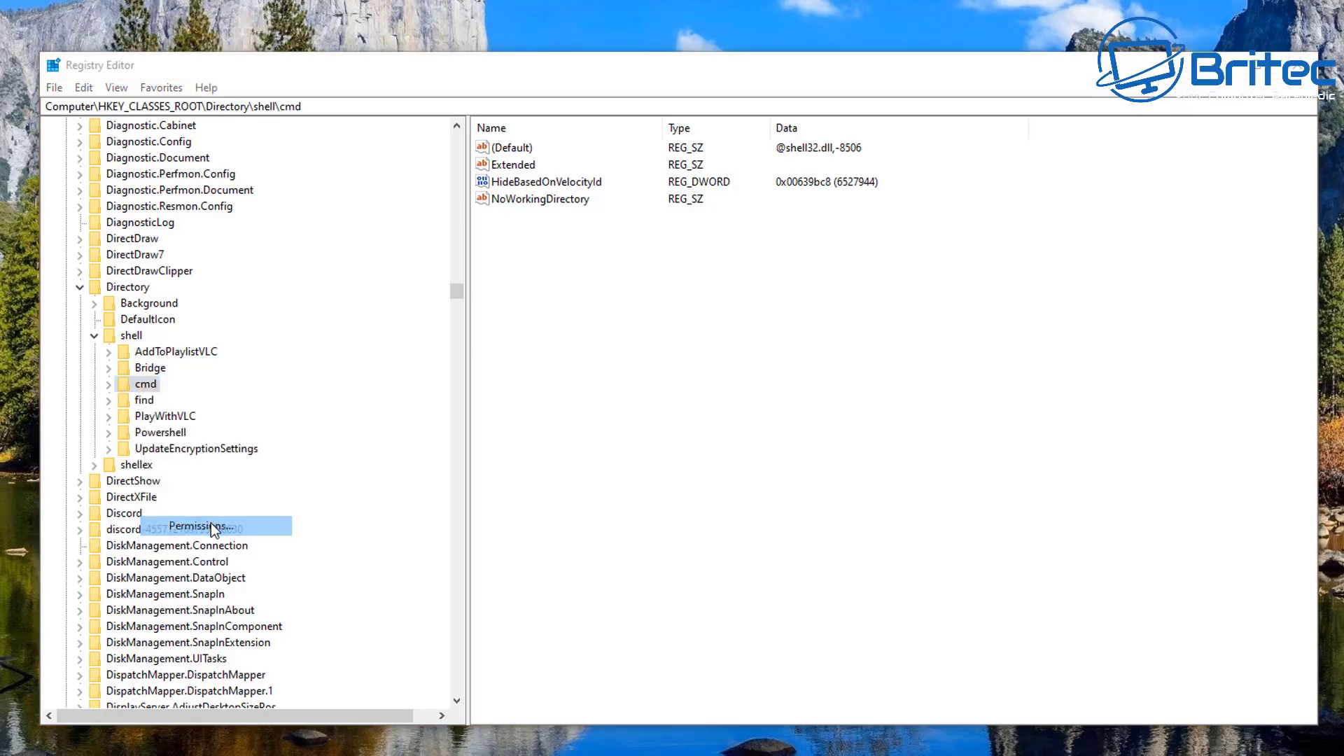
pyautogui.moveTo(220, 143); pyautogui.dragTo(640, 272)
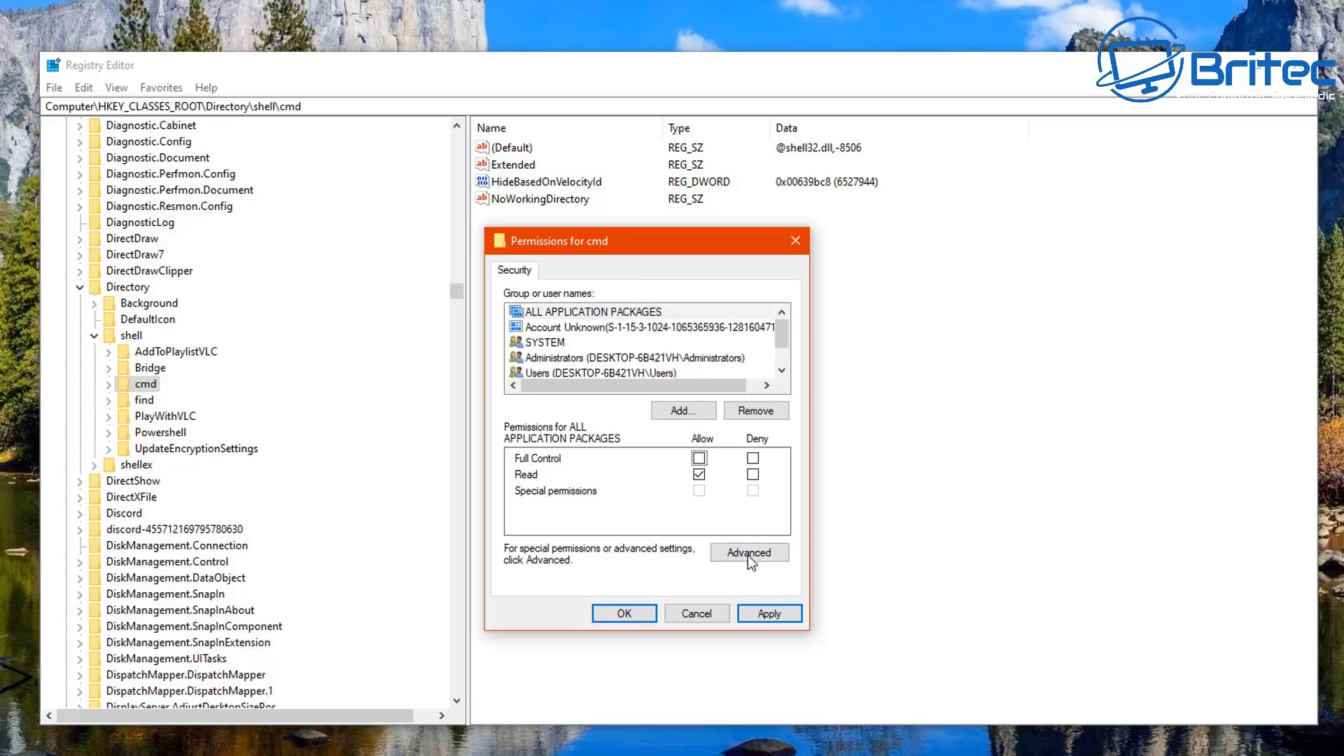
# Step: In Advanced Security Settings, change the cmd key's owner to the user's verified account
pyautogui.click(746, 555)
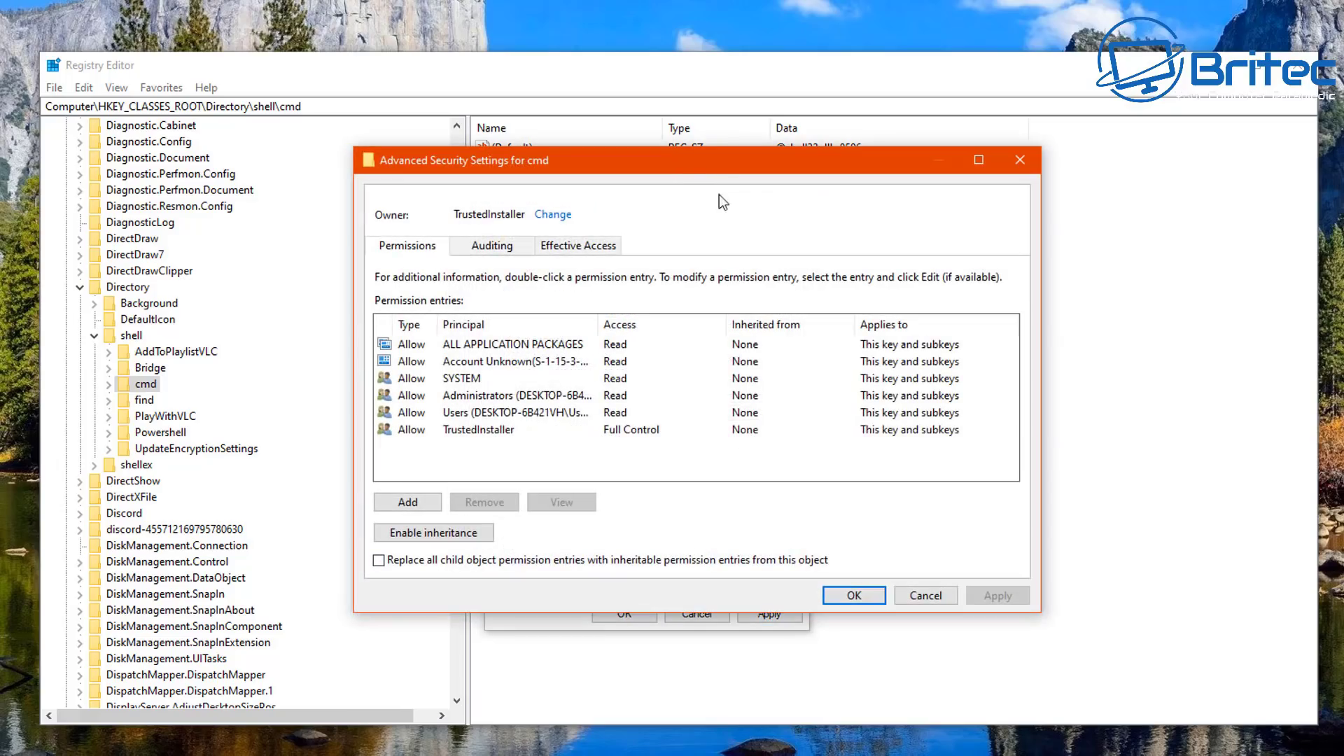
pyautogui.moveTo(693, 161); pyautogui.dragTo(792, 227)
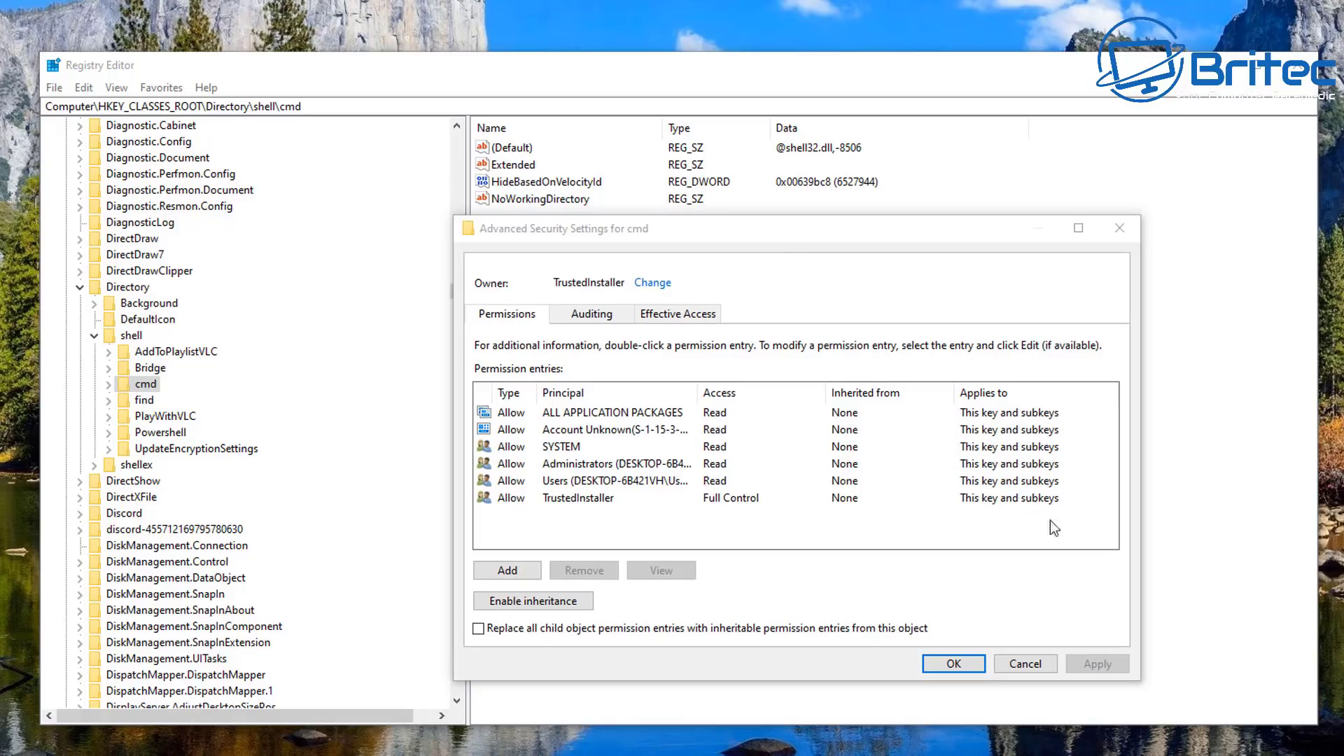
pyautogui.click(655, 282)
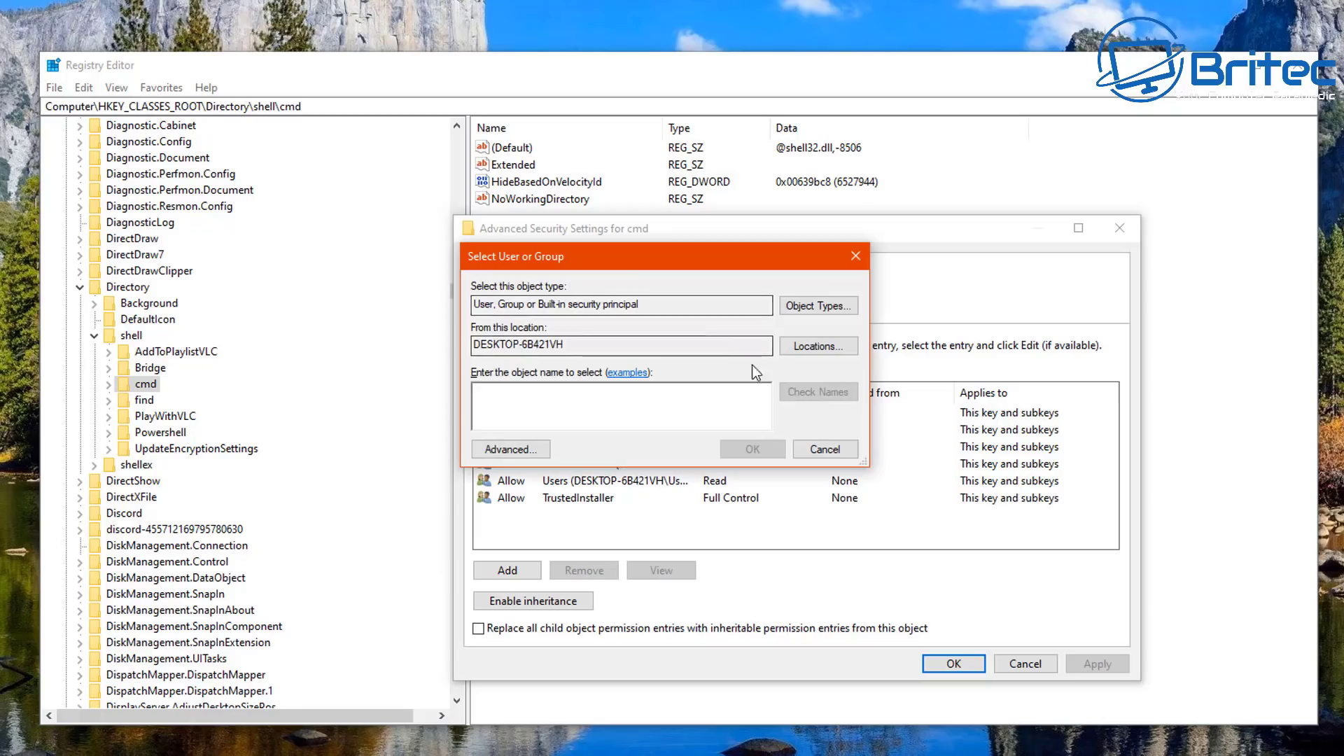
pyautogui.moveTo(613, 252); pyautogui.dragTo(643, 361)
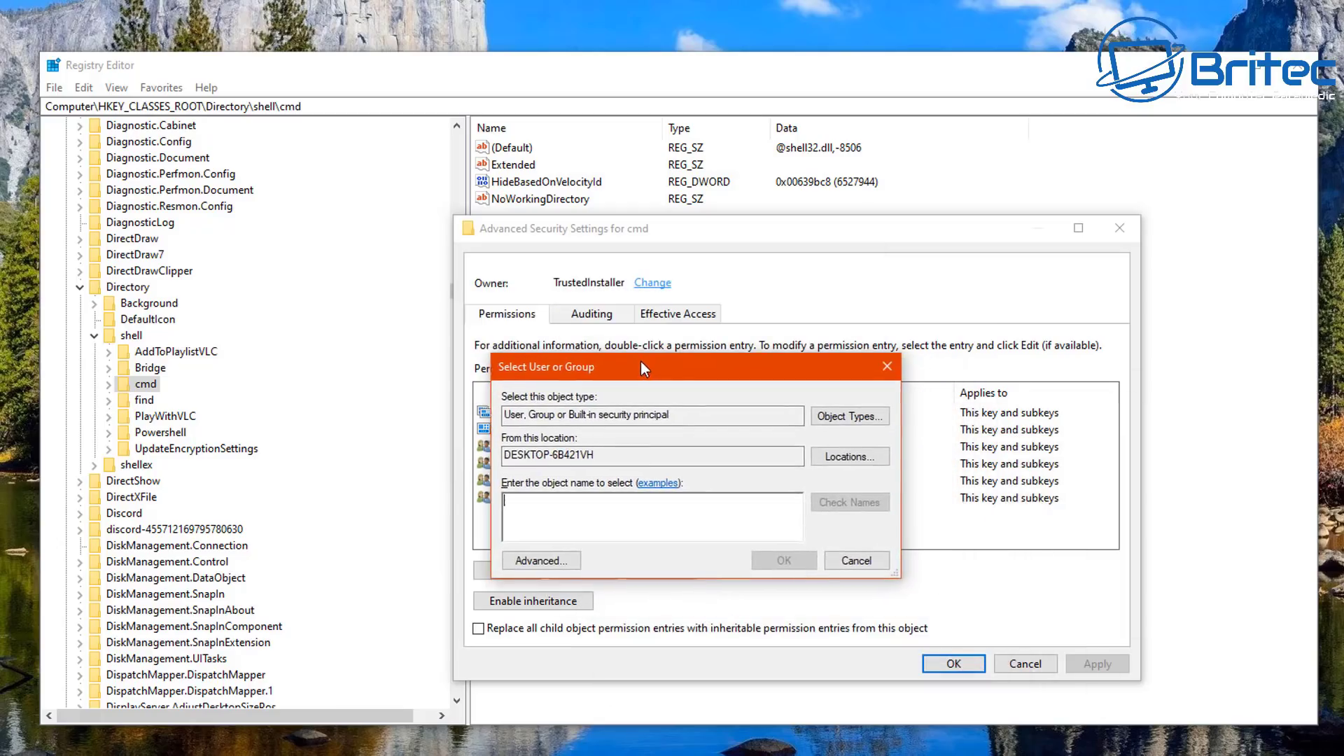
pyautogui.write('ChangeMe')
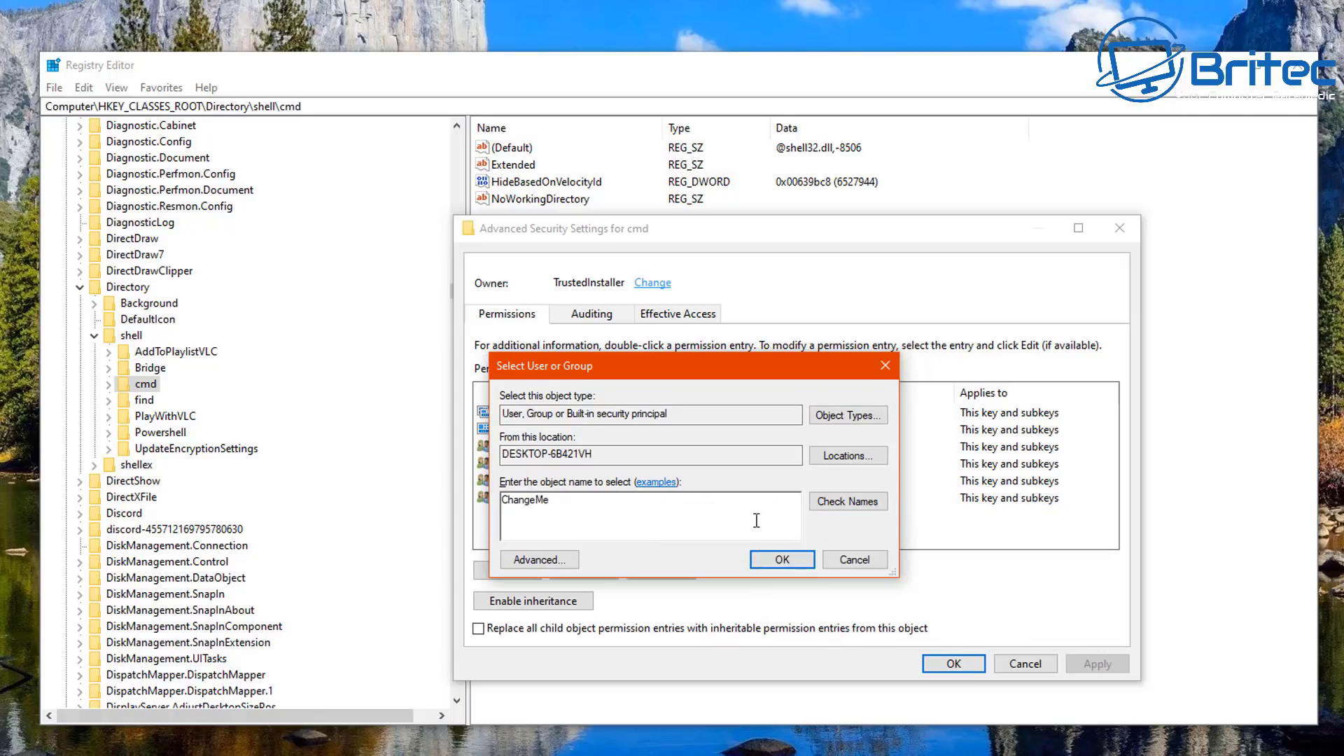
pyautogui.click(848, 501)
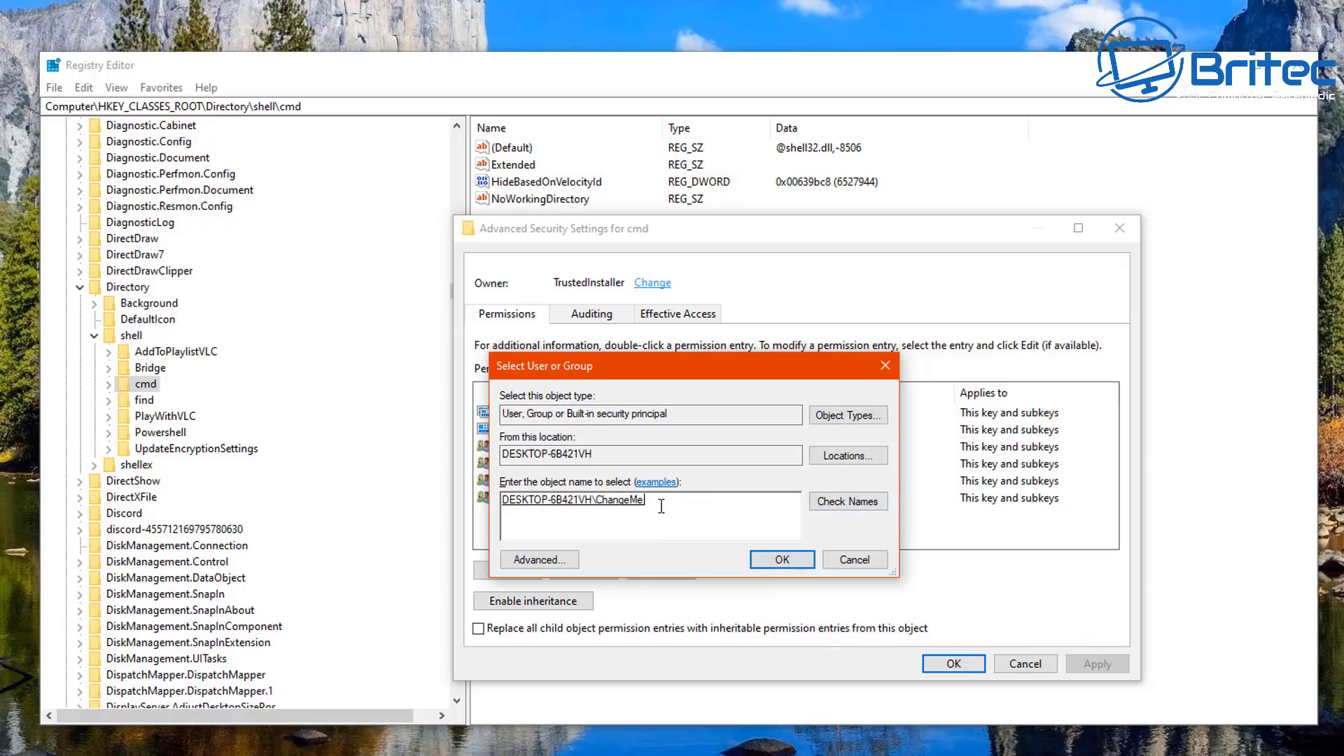
pyautogui.click(784, 560)
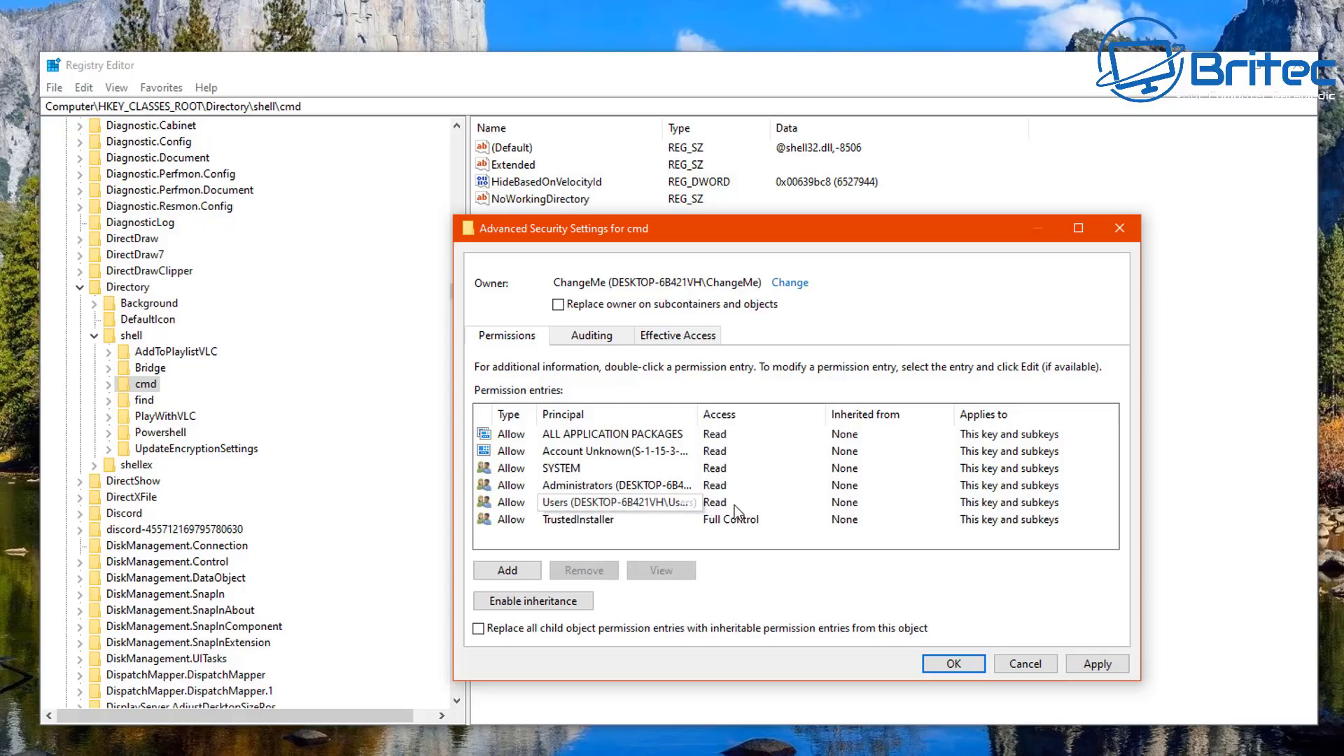
# Step: Enable 'Replace owner on subcontainers and objects' and apply the ownership change
pyautogui.moveTo(697, 413)
pyautogui.mouseDown()
pyautogui.moveTo(903, 418)
pyautogui.moveTo(721, 417)
pyautogui.mouseUp()
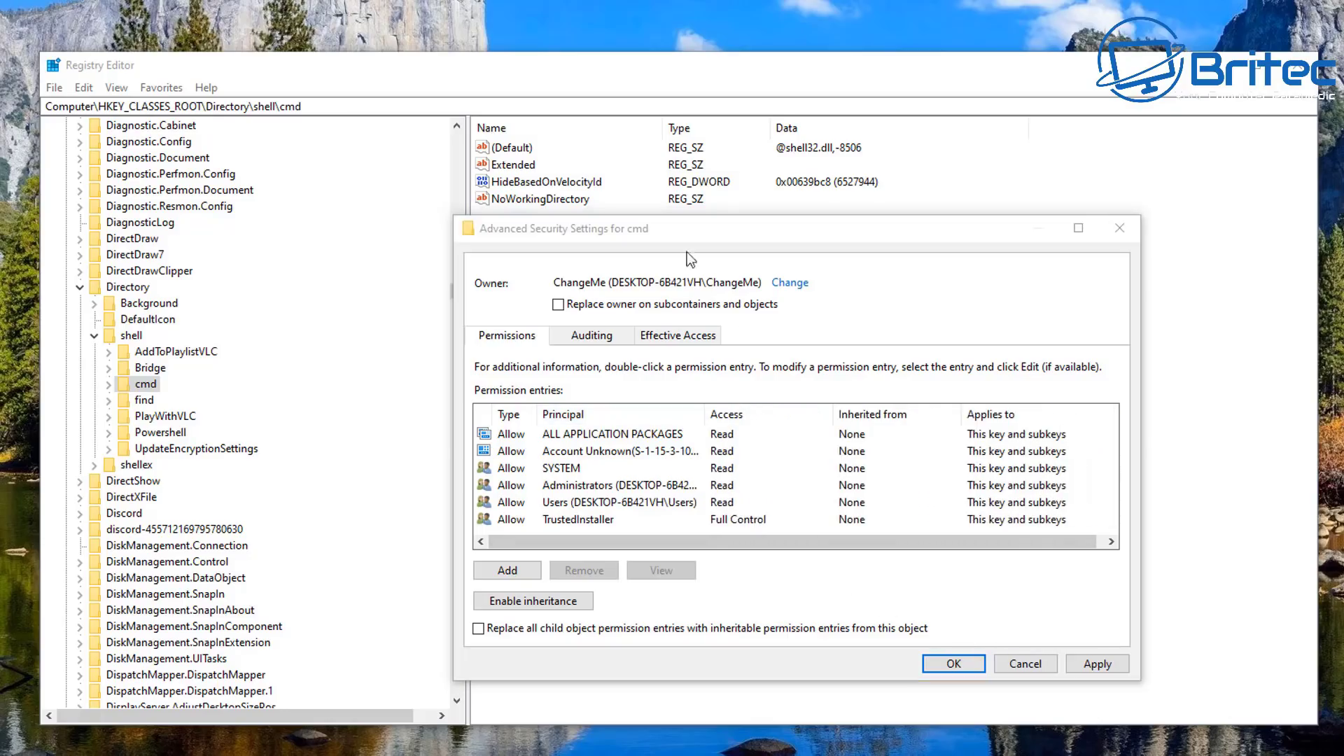
pyautogui.click(691, 228)
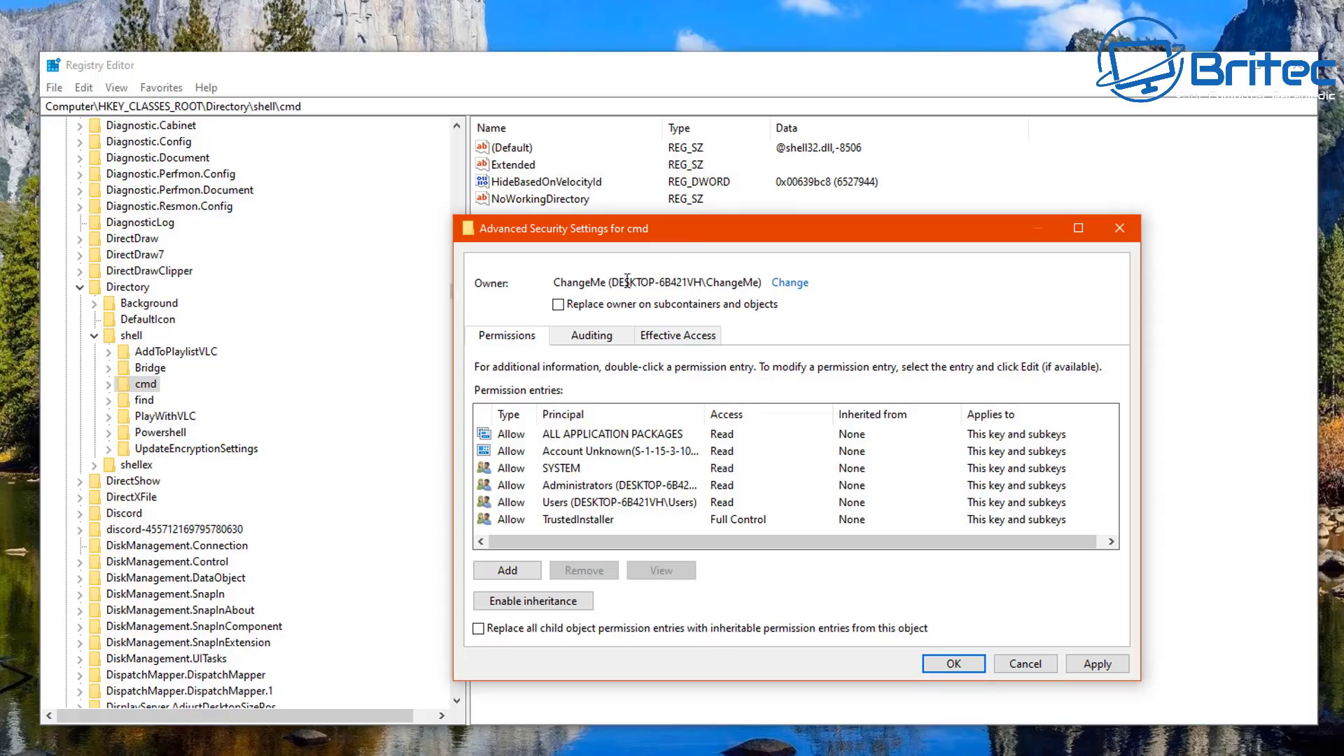
pyautogui.click(558, 306)
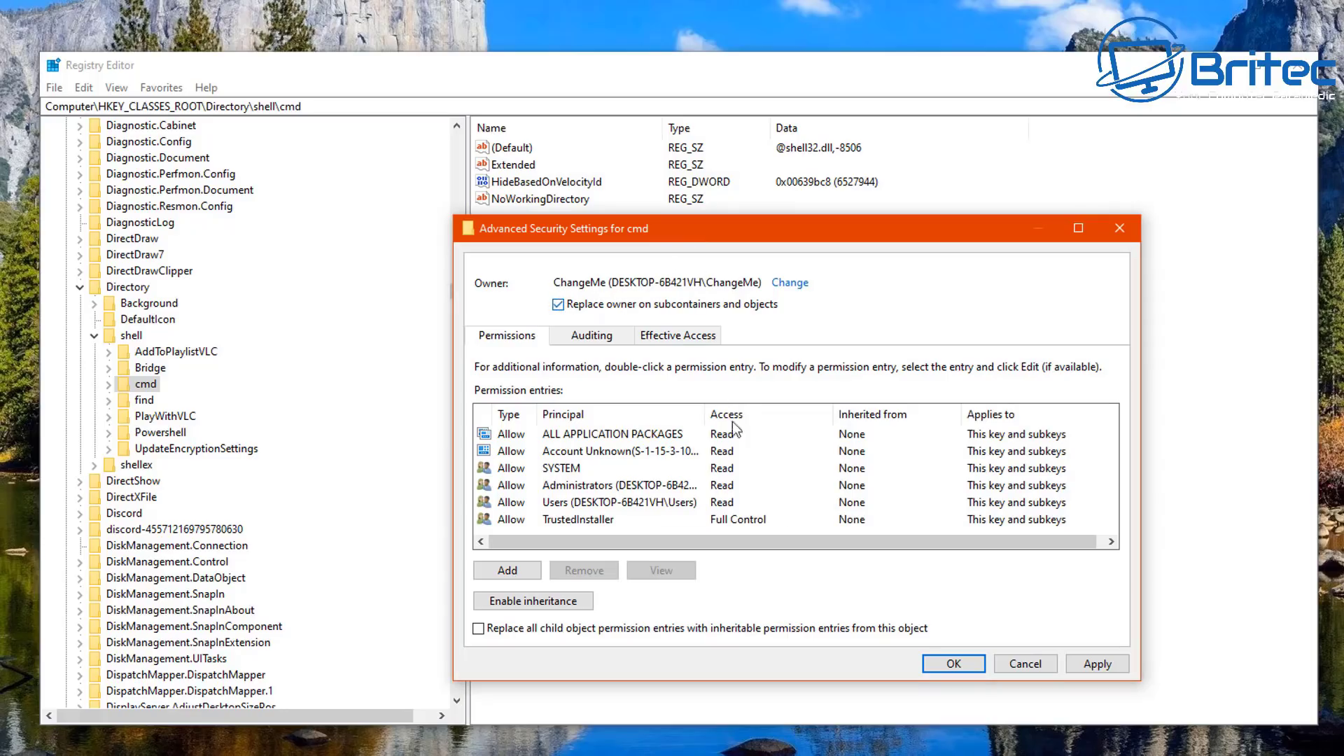
pyautogui.click(1098, 663)
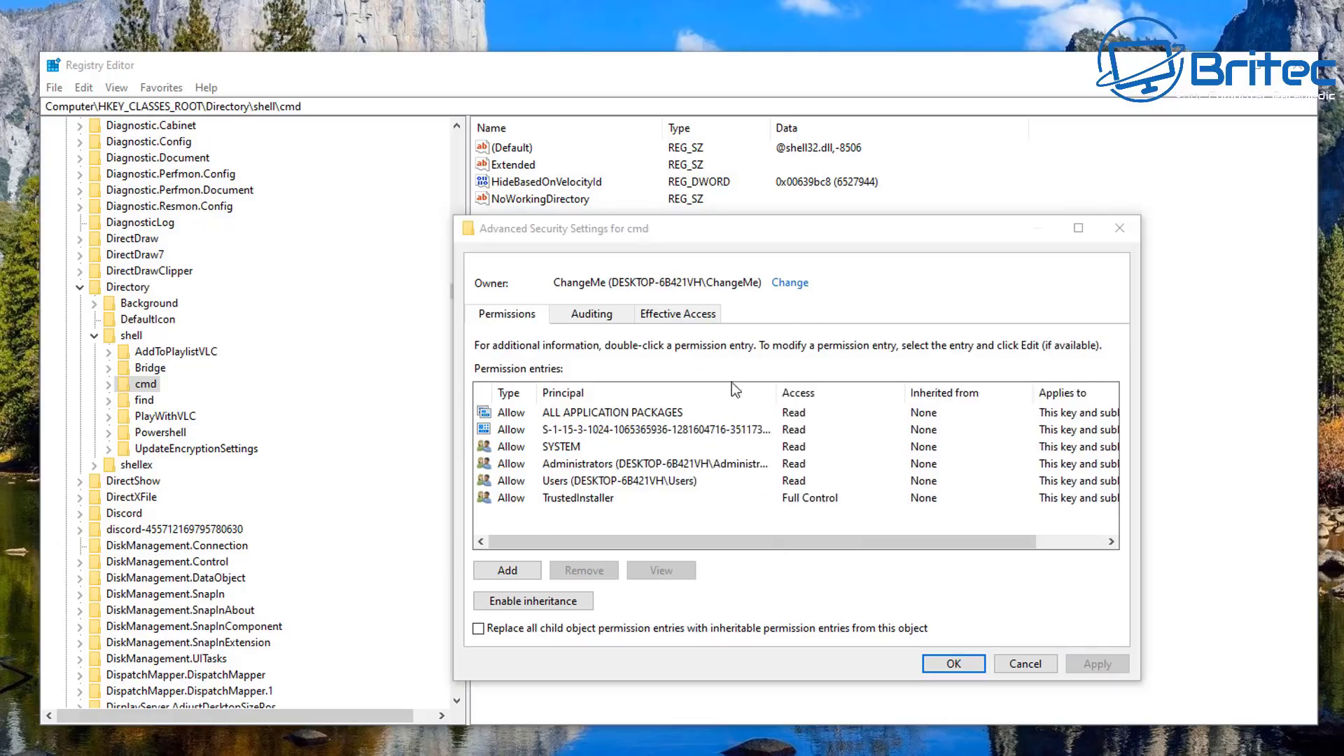
pyautogui.click(507, 569)
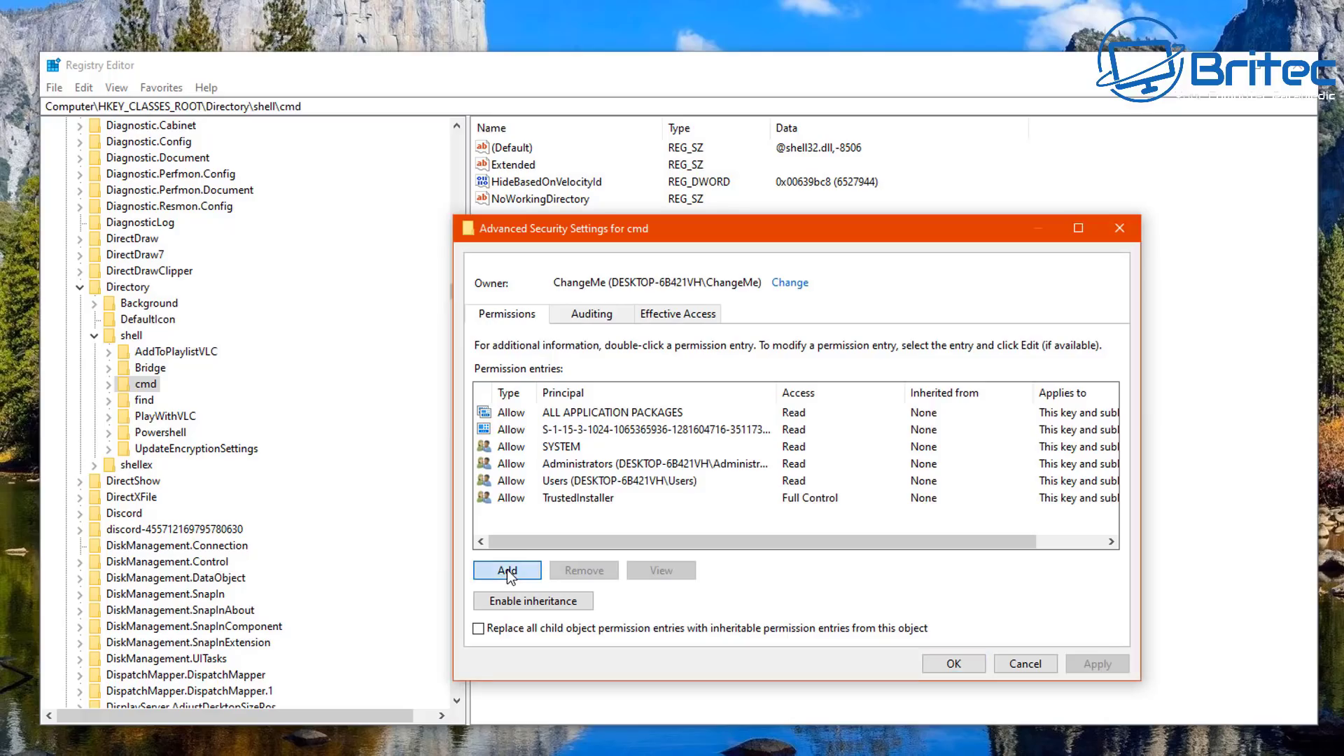
# Step: Set the user's own account, verified via Check Names, as the new entry's principal
pyautogui.moveTo(605, 131); pyautogui.dragTo(666, 177)
pyautogui.click(487, 223)
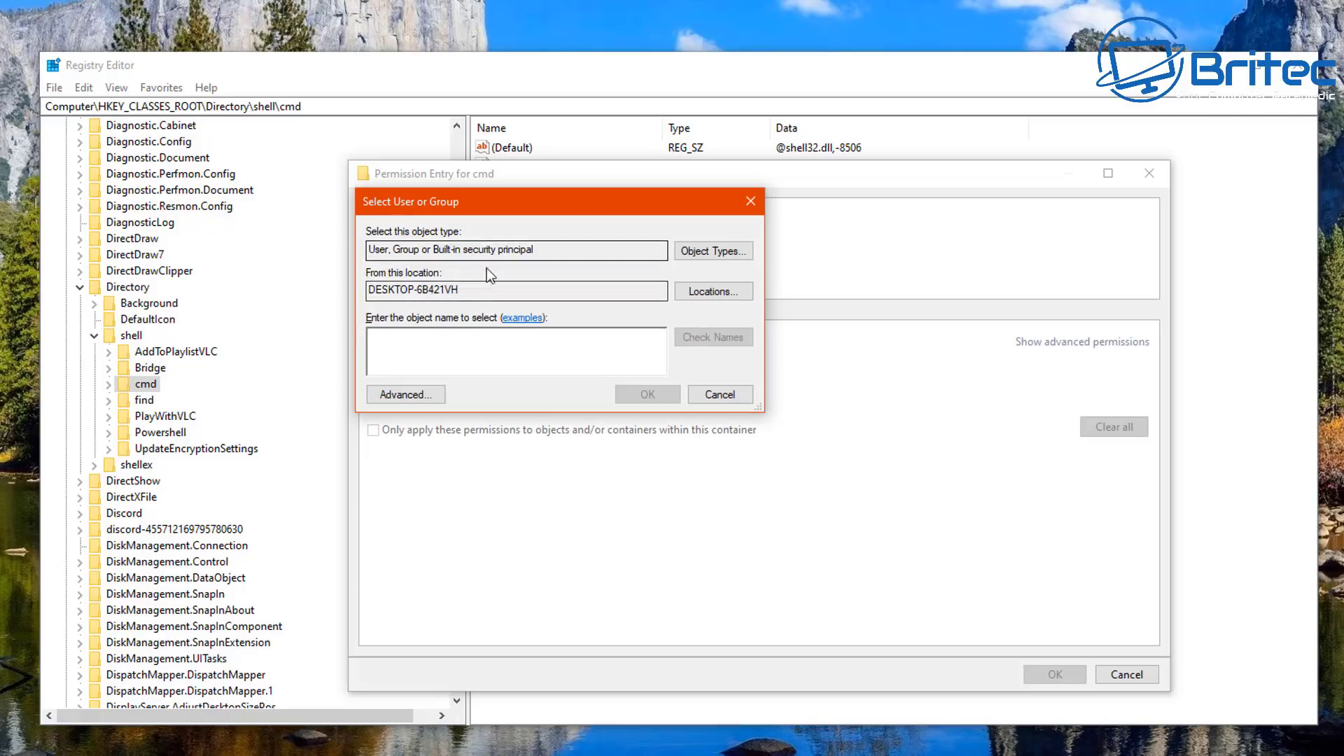
pyautogui.write('Changer')
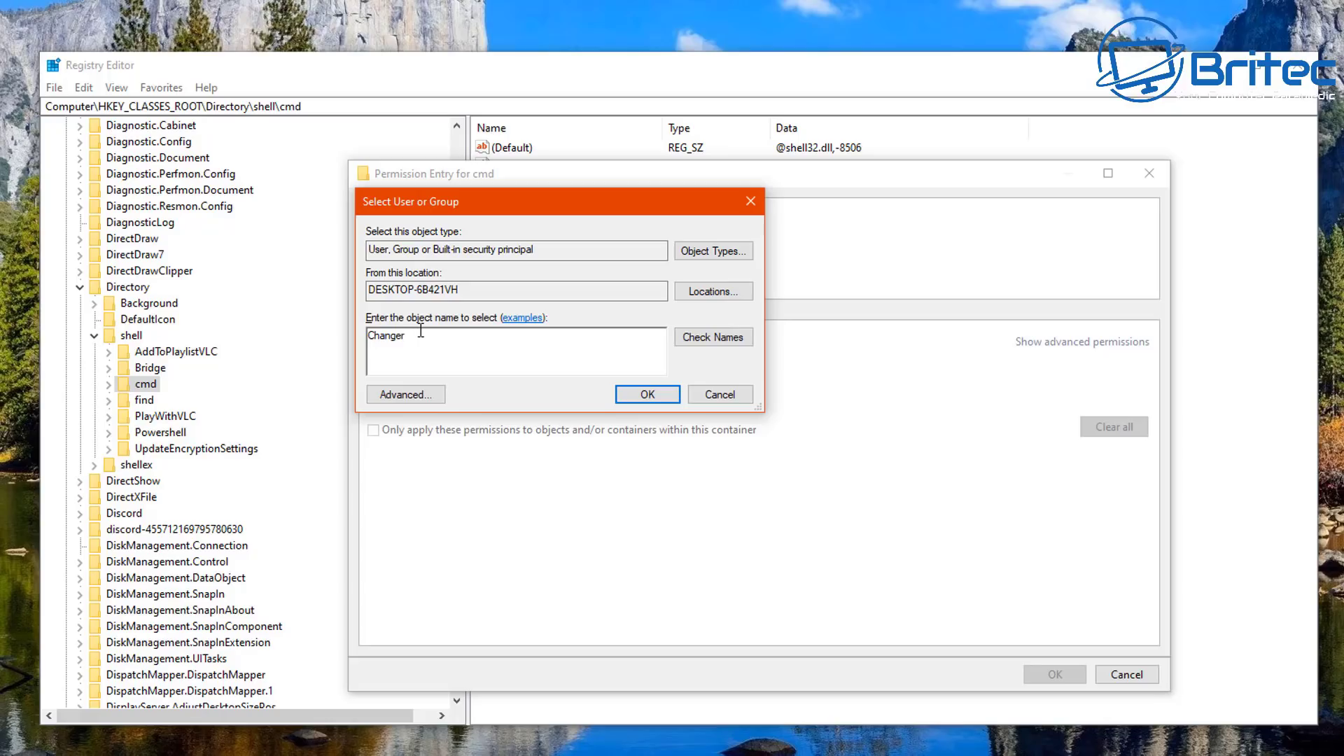
pyautogui.write('Me')
pyautogui.click(728, 339)
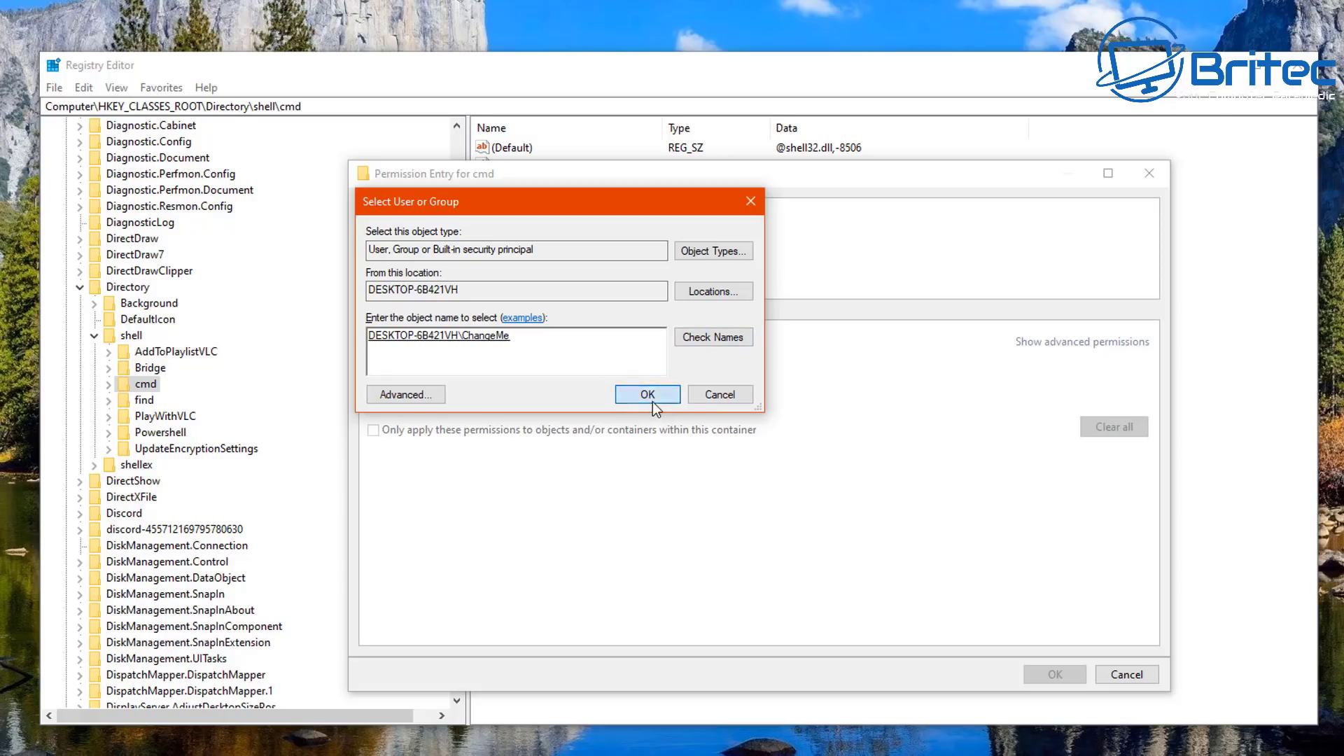
pyautogui.click(652, 401)
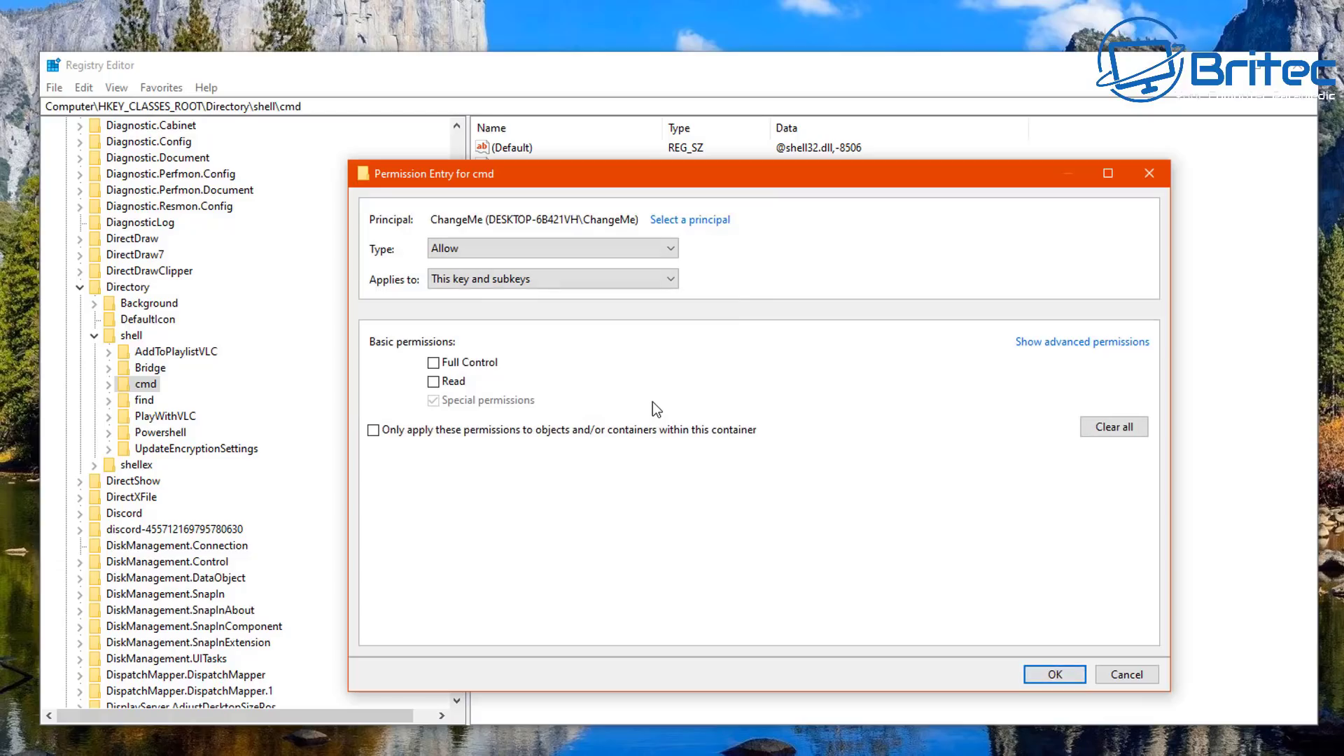
# Step: Grant the user's account Full Control on cmd, apply it, and close all permission windows
pyautogui.click(435, 371)
pyautogui.click(1055, 675)
pyautogui.click(1102, 670)
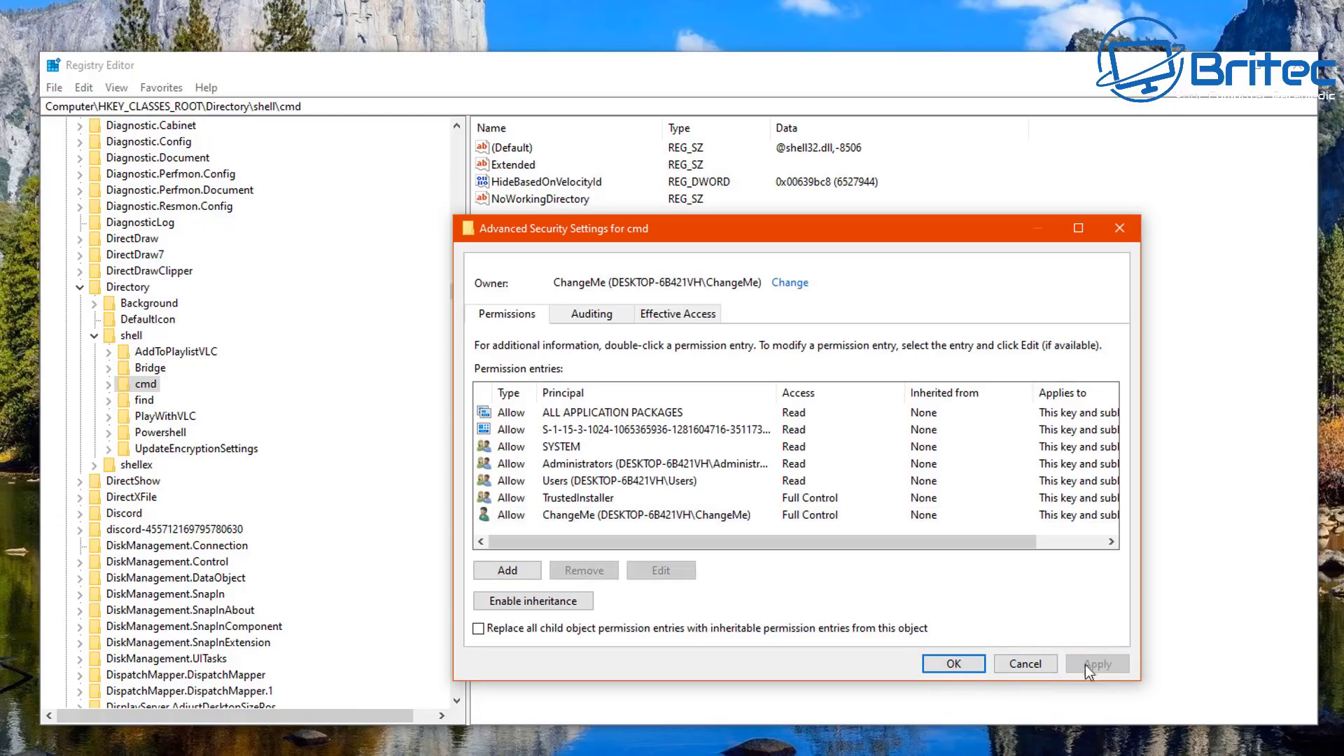
pyautogui.click(946, 665)
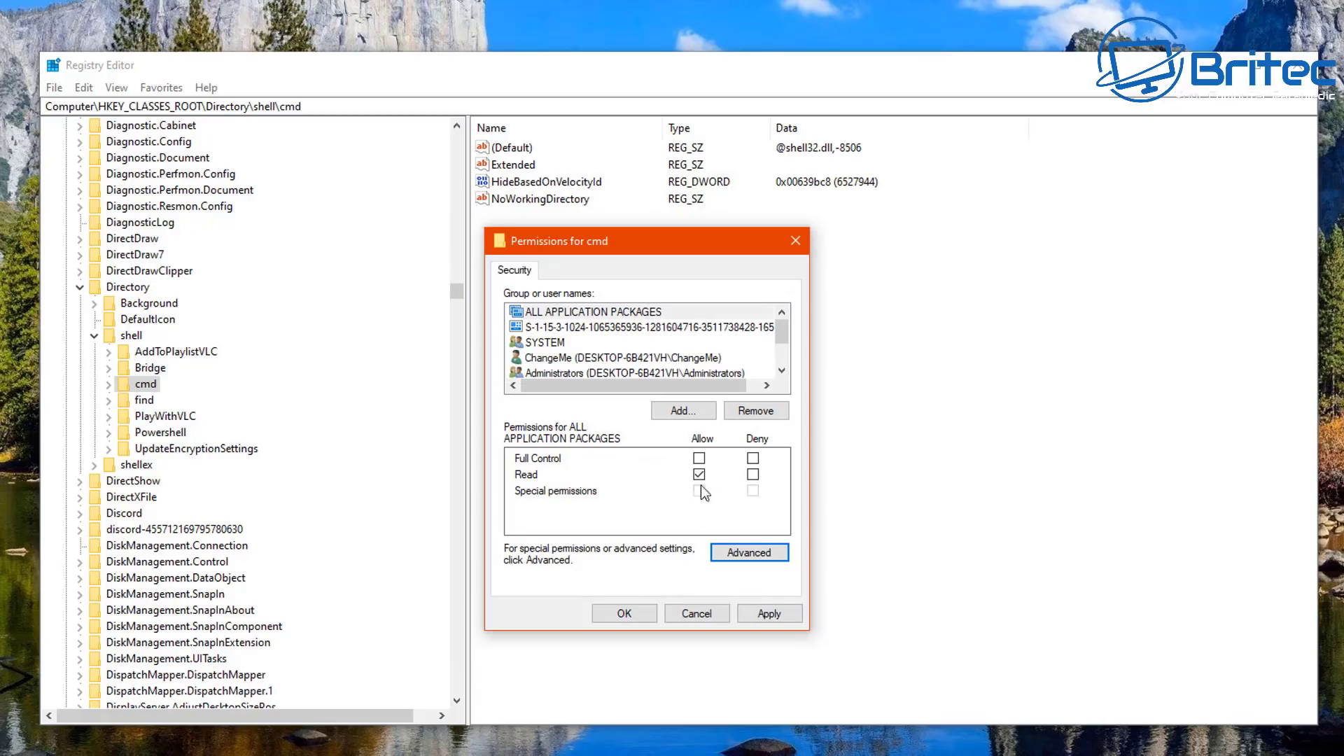
pyautogui.click(698, 458)
pyautogui.click(623, 613)
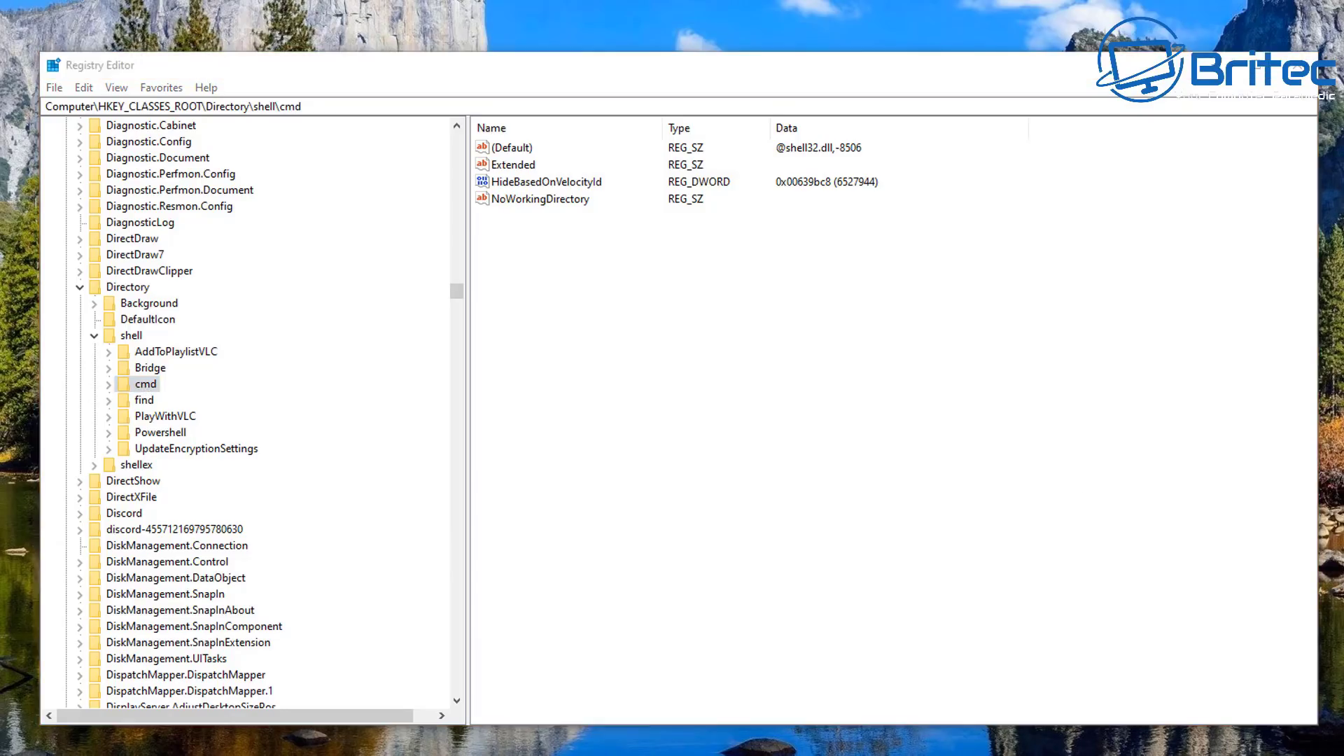
# Step: Rename the cmd key's HideBasedOnVelocityId value to ShowBasedOnVelocityId
pyautogui.click(810, 382)
pyautogui.click(530, 183)
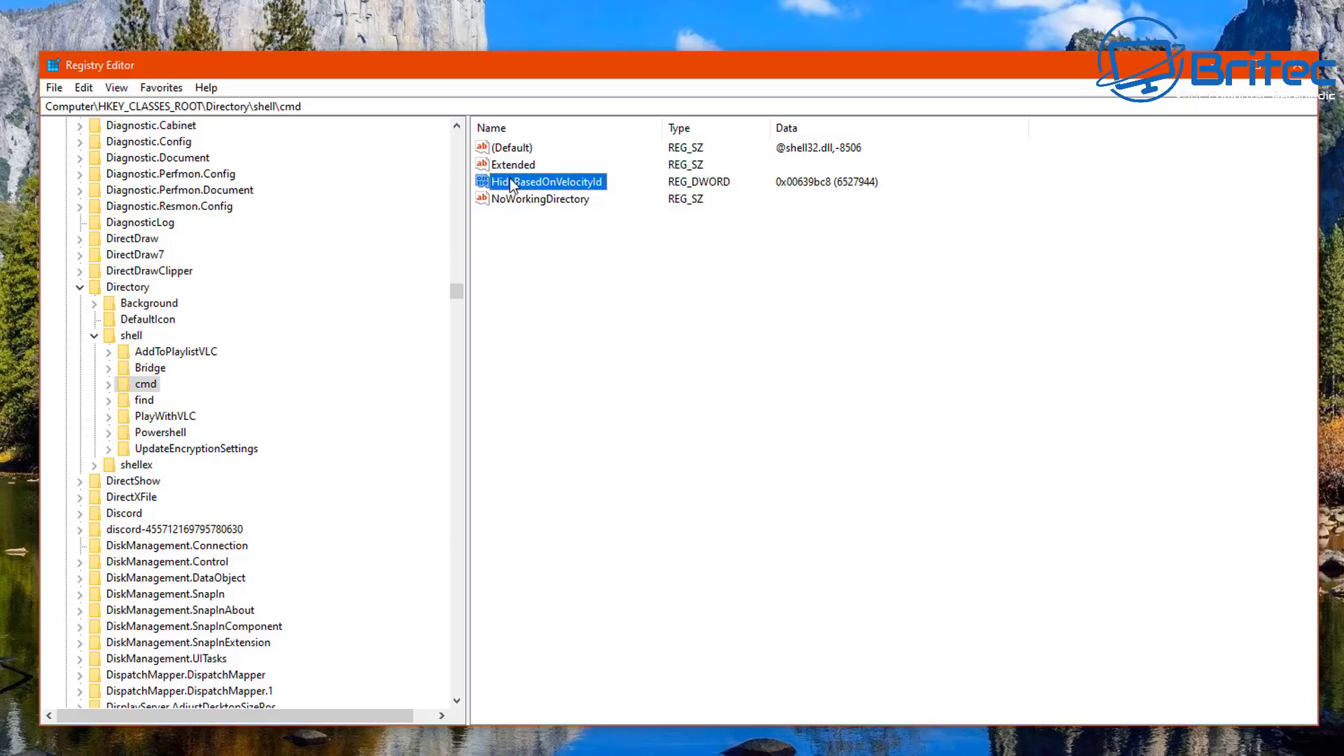
pyautogui.rightClick(514, 186)
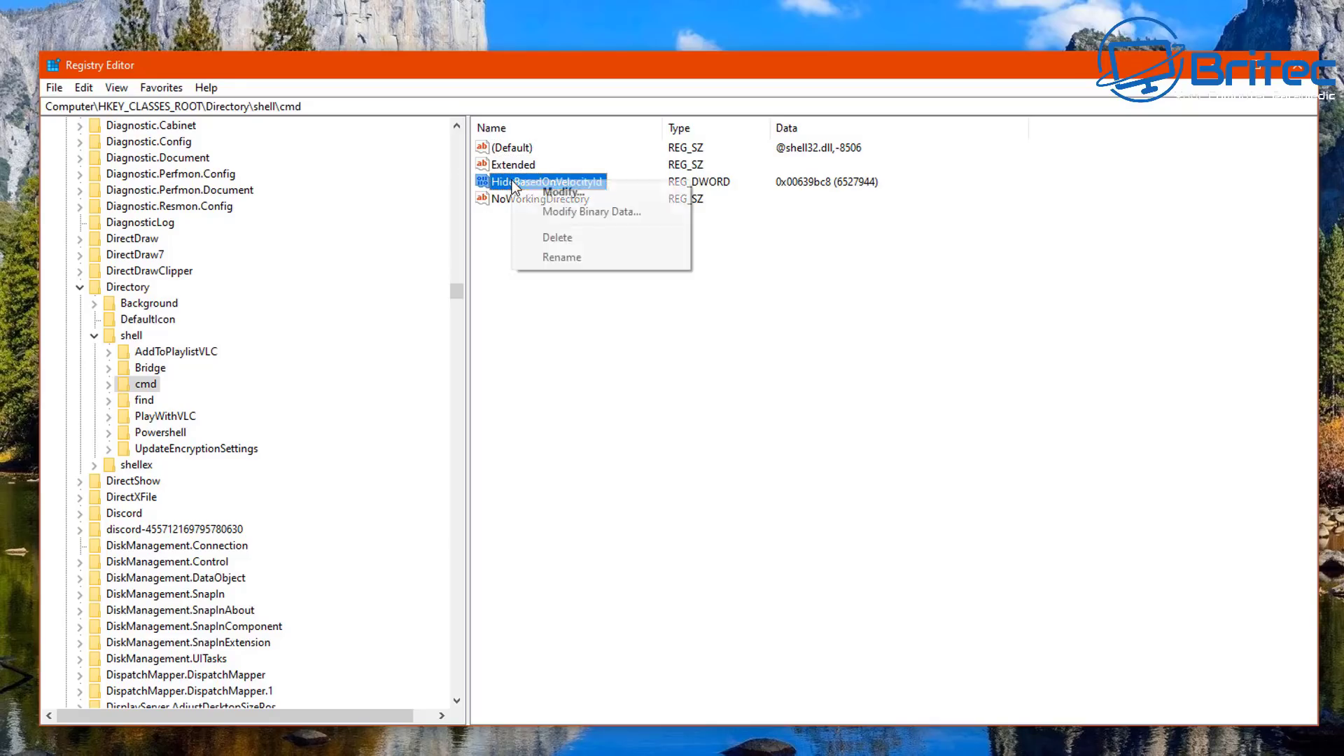
pyautogui.click(585, 257)
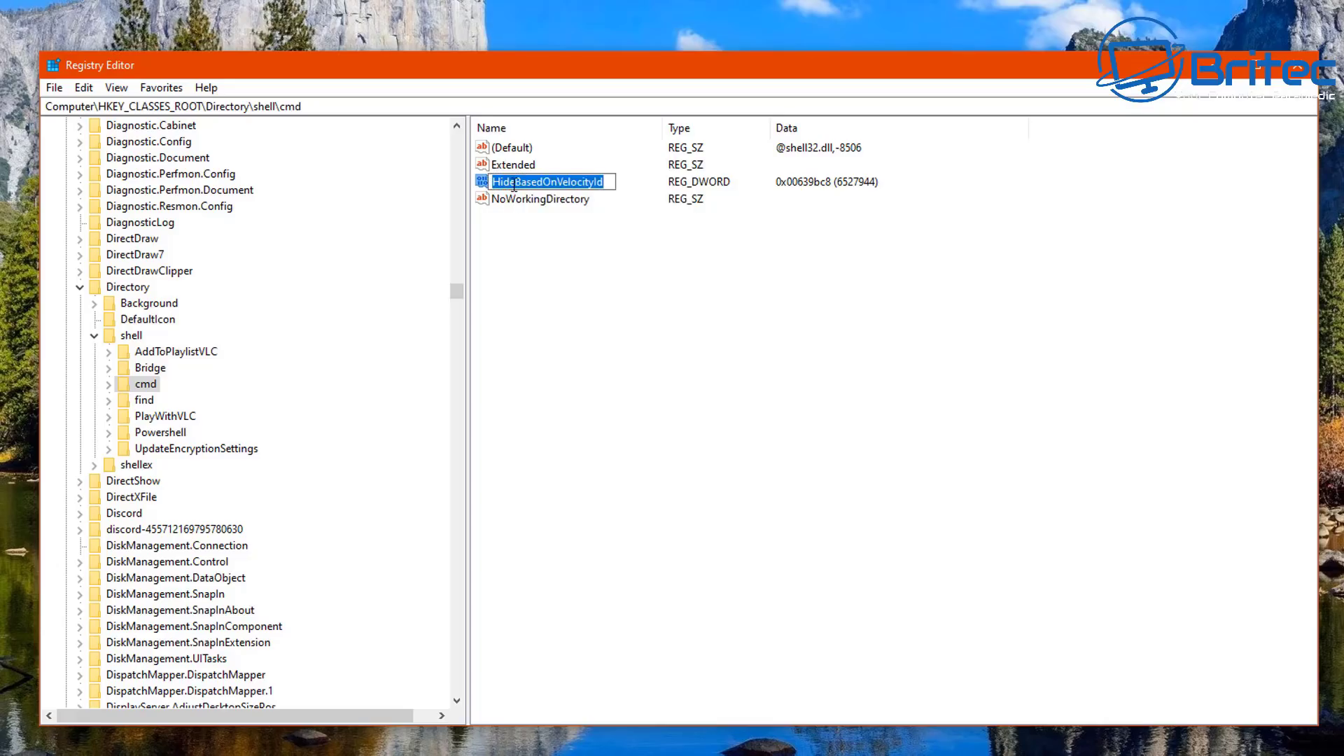
pyautogui.moveTo(515, 182); pyautogui.dragTo(489, 182)
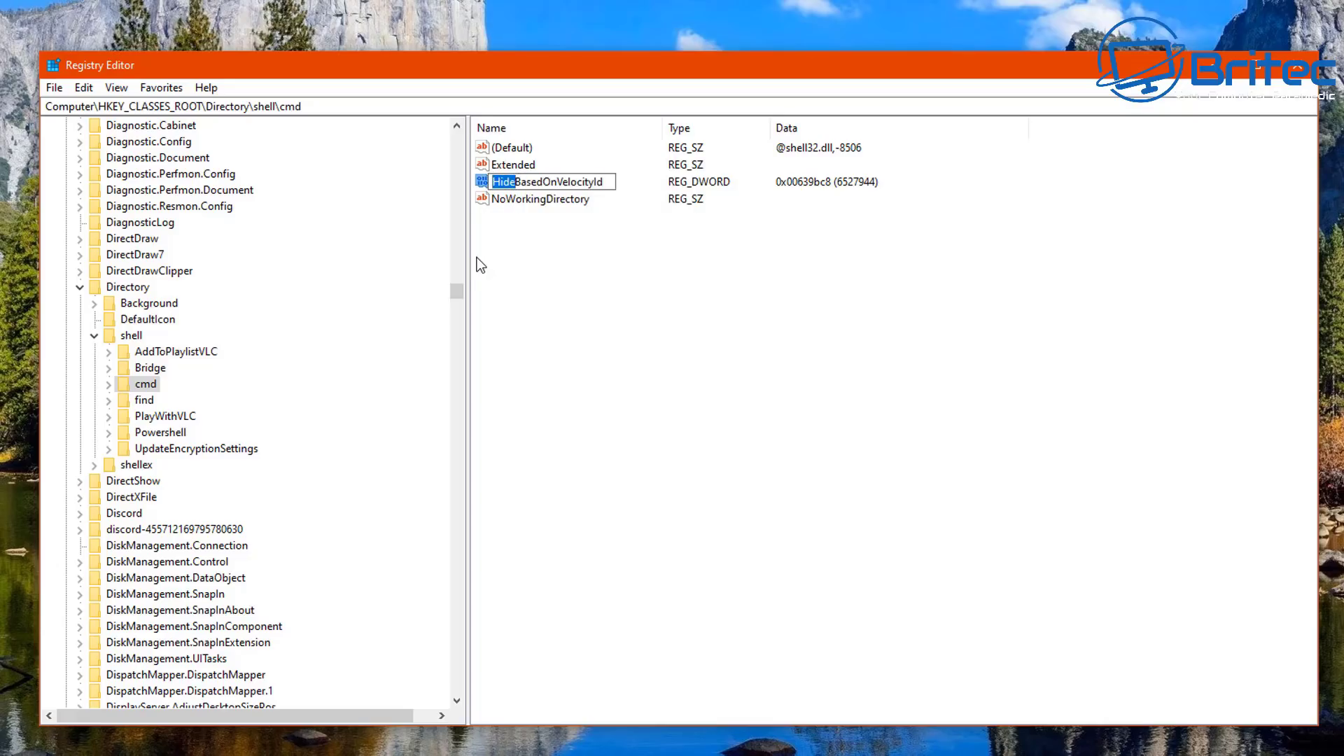
pyautogui.write('Show')
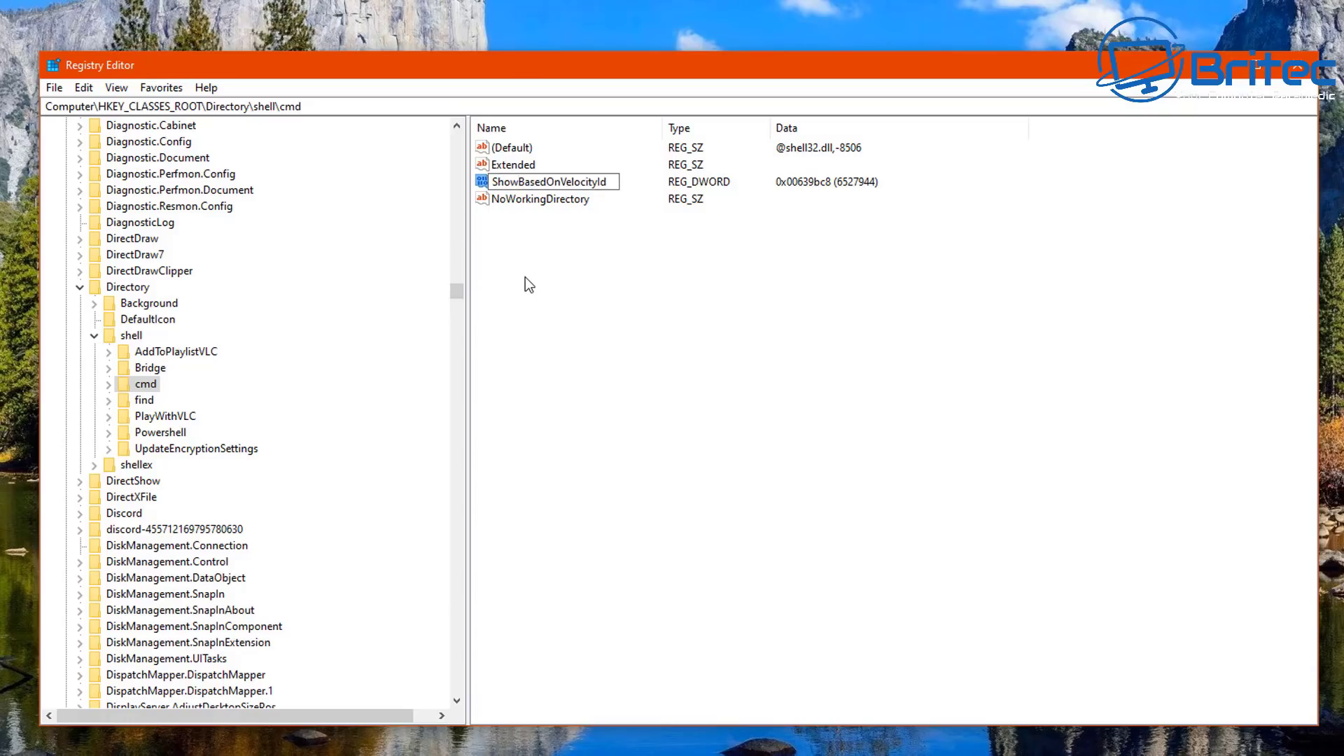
pyautogui.press('Return')
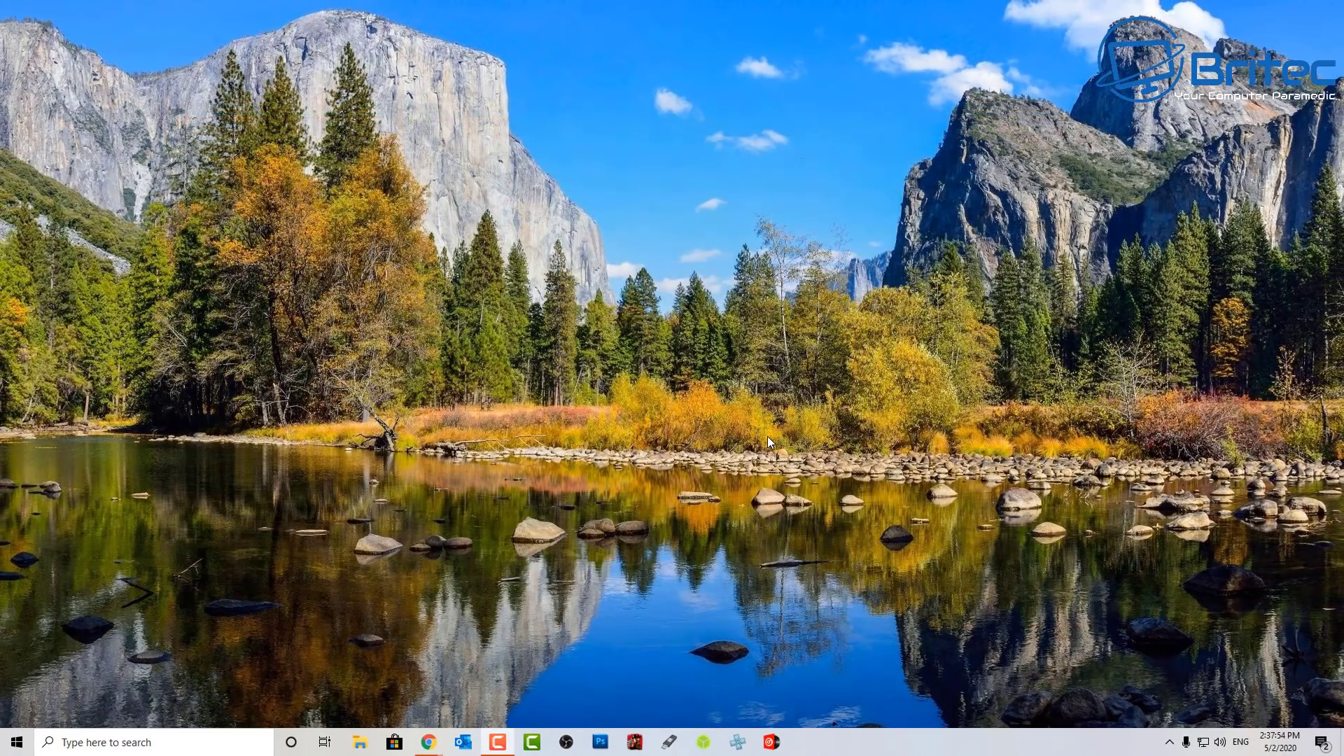
# Step: Restart the Windows Explorer process from Task Manager, then close Task Manager
pyautogui.rightClick(815, 753)
pyautogui.click(845, 680)
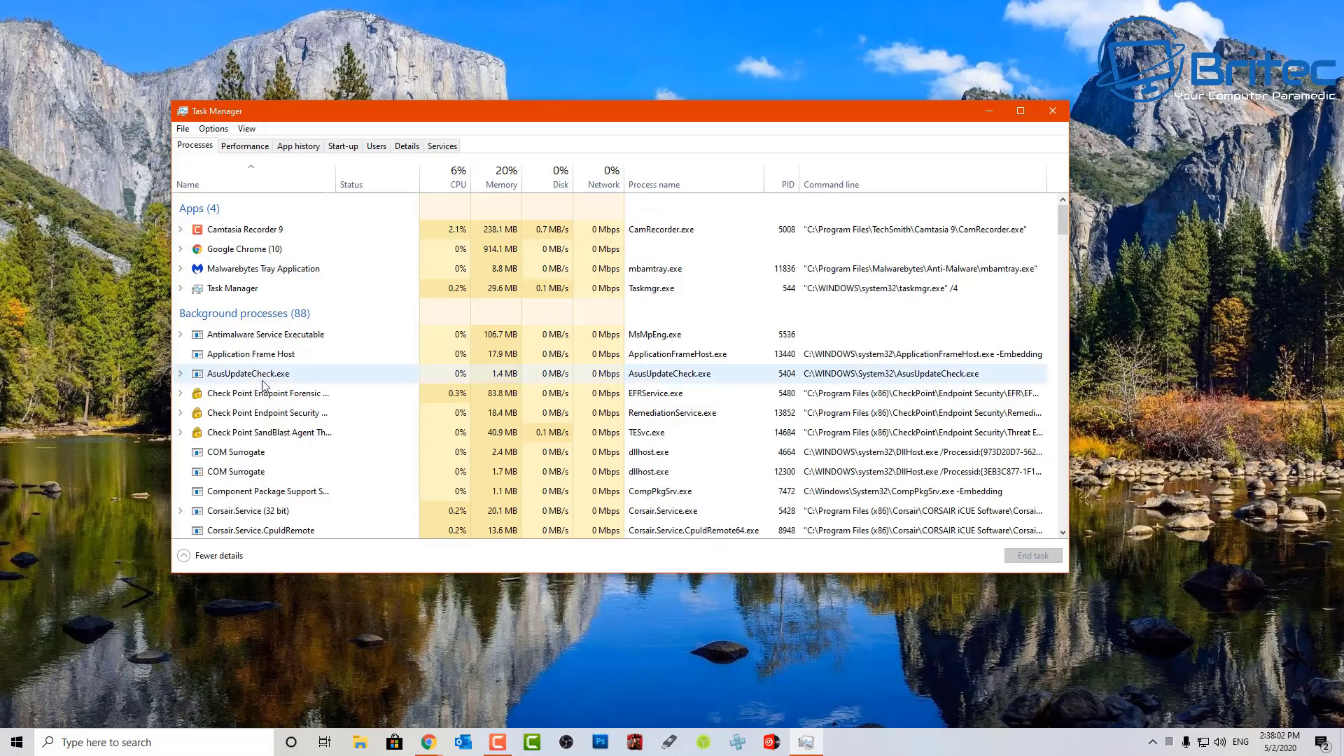
pyautogui.scroll(-2, 266, 399)
pyautogui.scroll(-10, 266, 399)
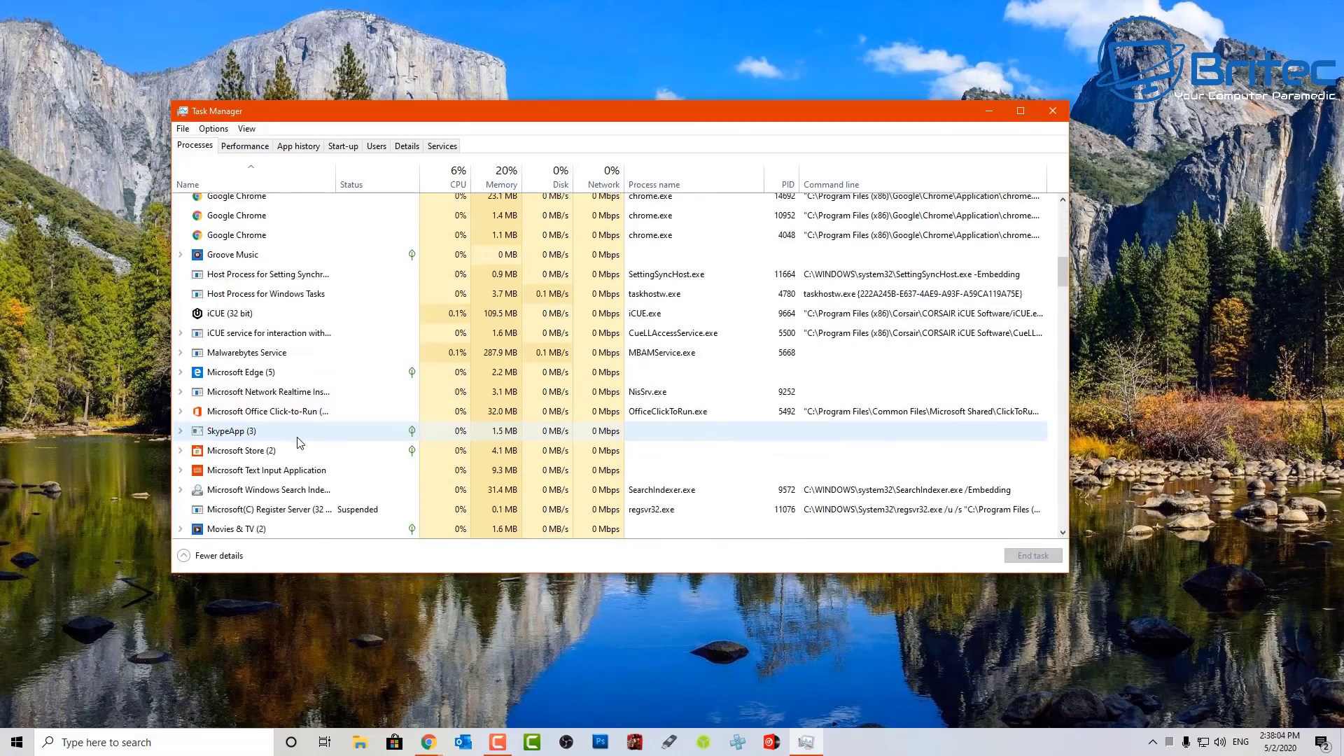
pyautogui.scroll(-5, 303, 459)
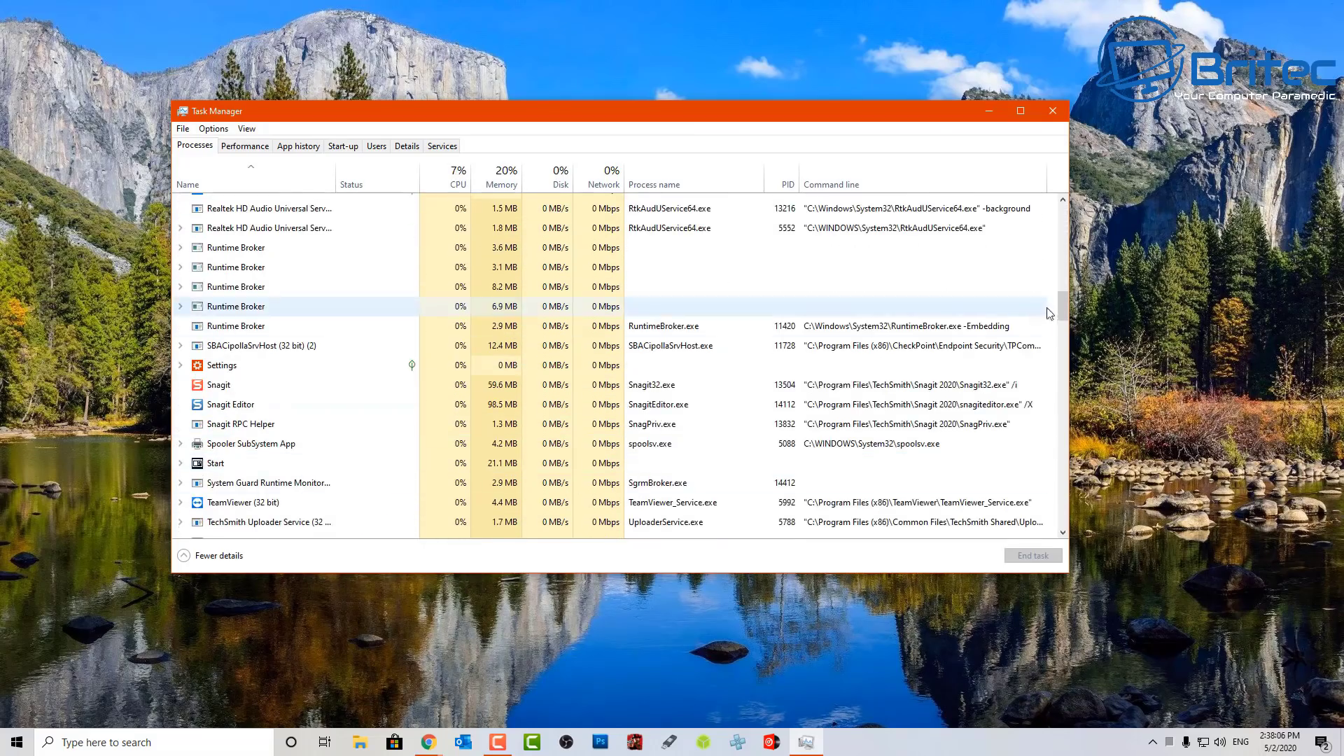
pyautogui.moveTo(1065, 308); pyautogui.dragTo(1054, 539)
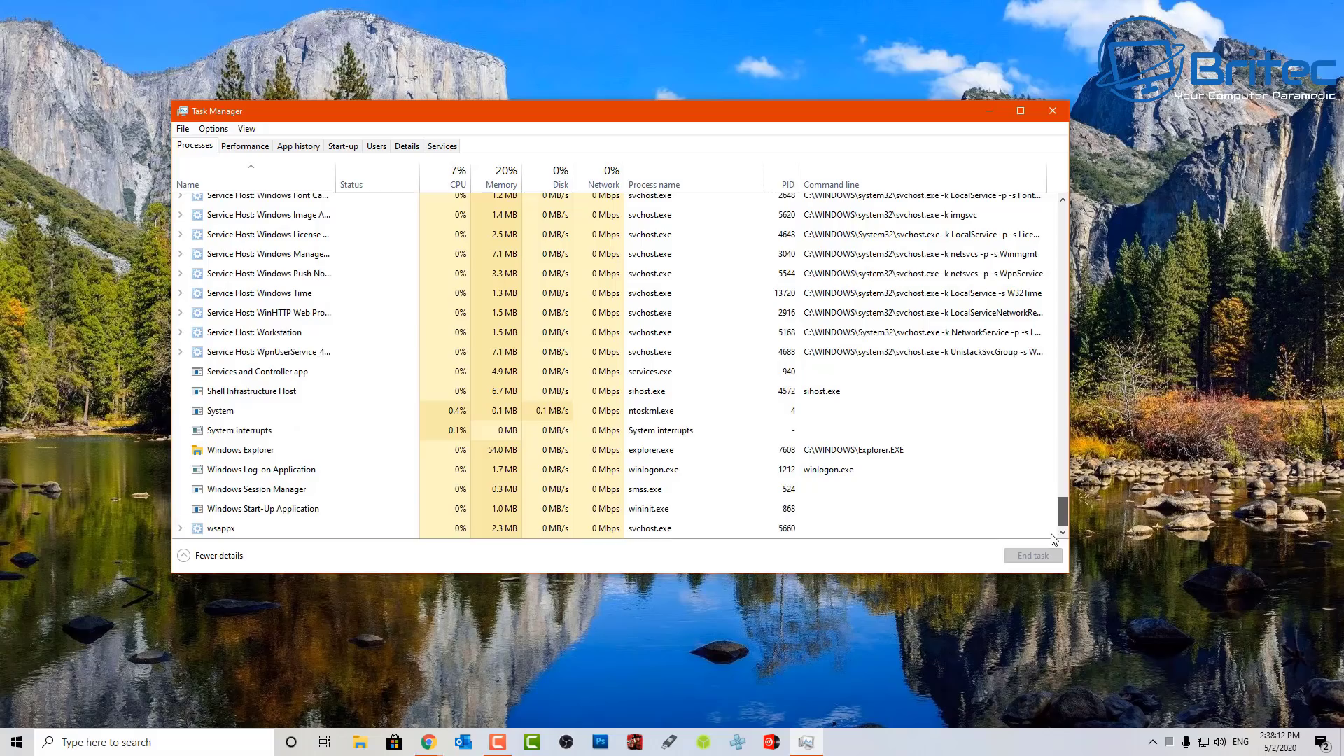
pyautogui.click(247, 453)
pyautogui.click(1033, 556)
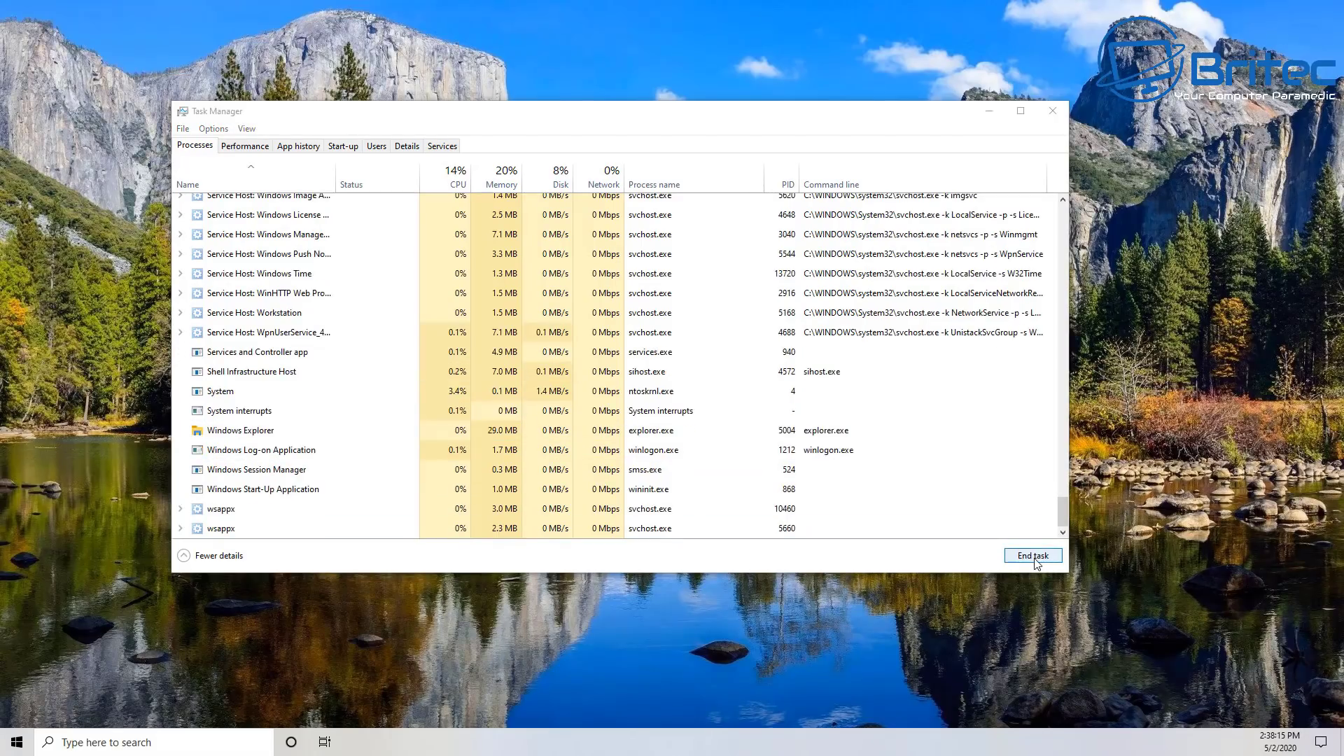
pyautogui.click(1053, 111)
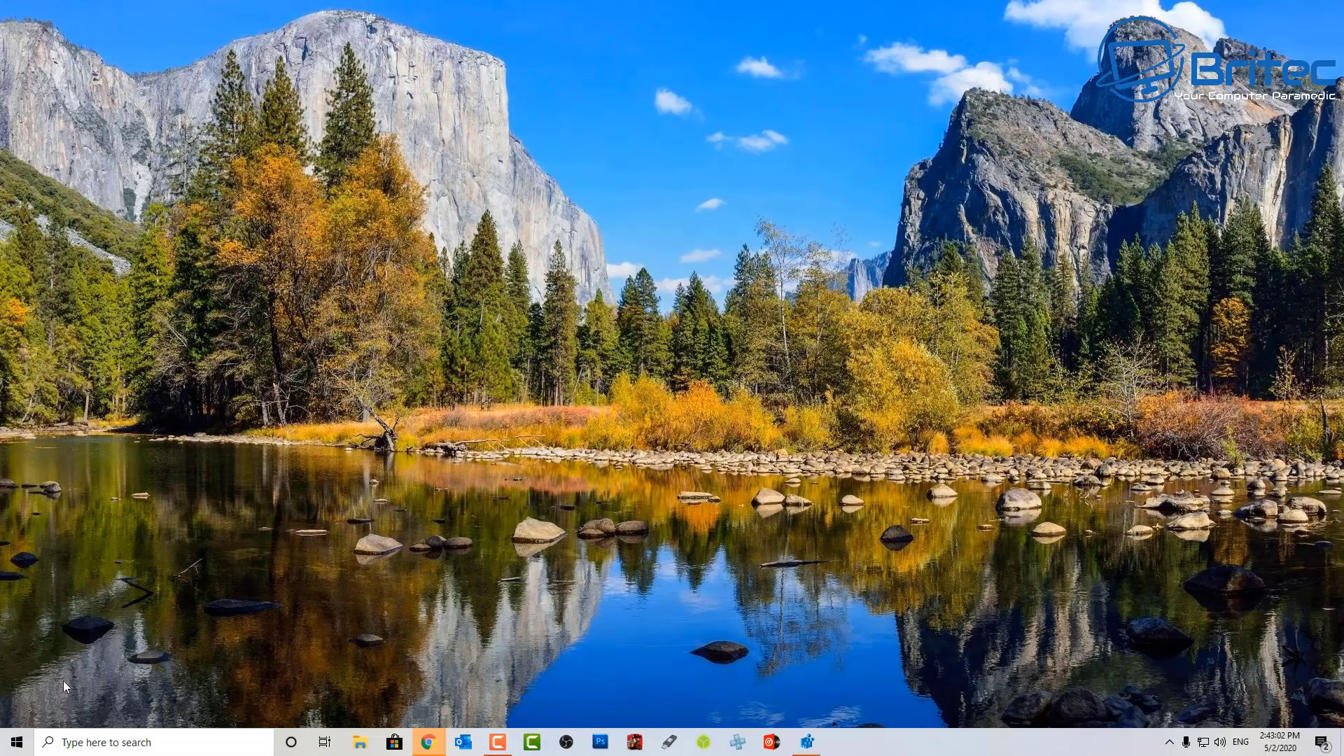
# Step: Turn off 'Replace Command Prompt with Windows PowerShell' in Personalisation > Taskbar, then close Settings
pyautogui.click(17, 742)
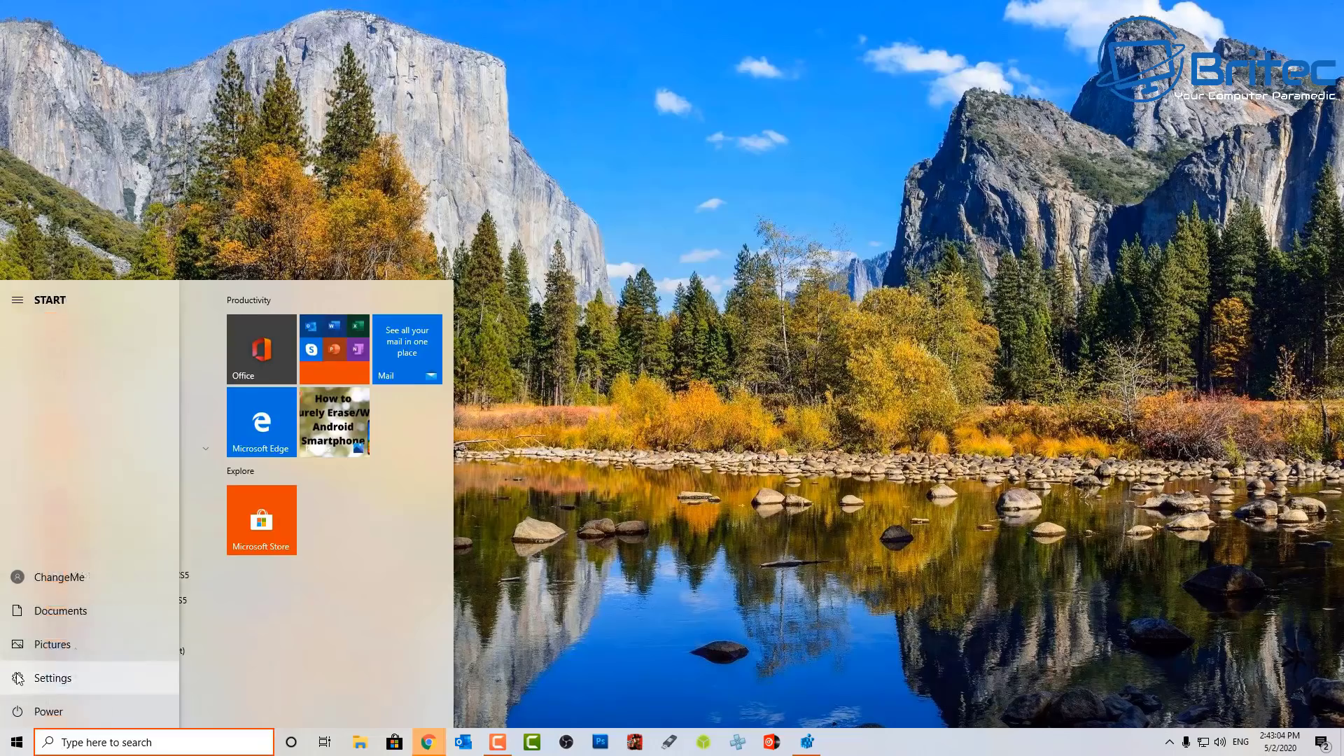
pyautogui.click(17, 677)
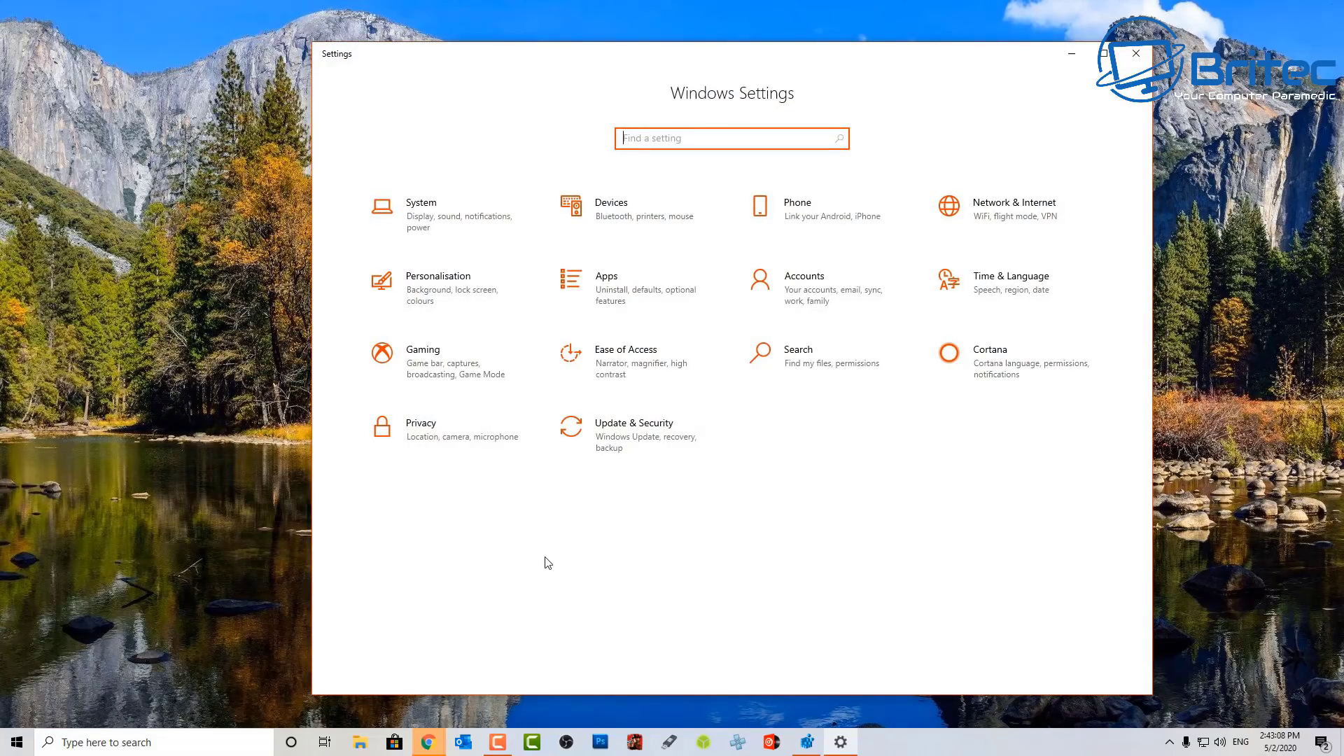
pyautogui.click(454, 292)
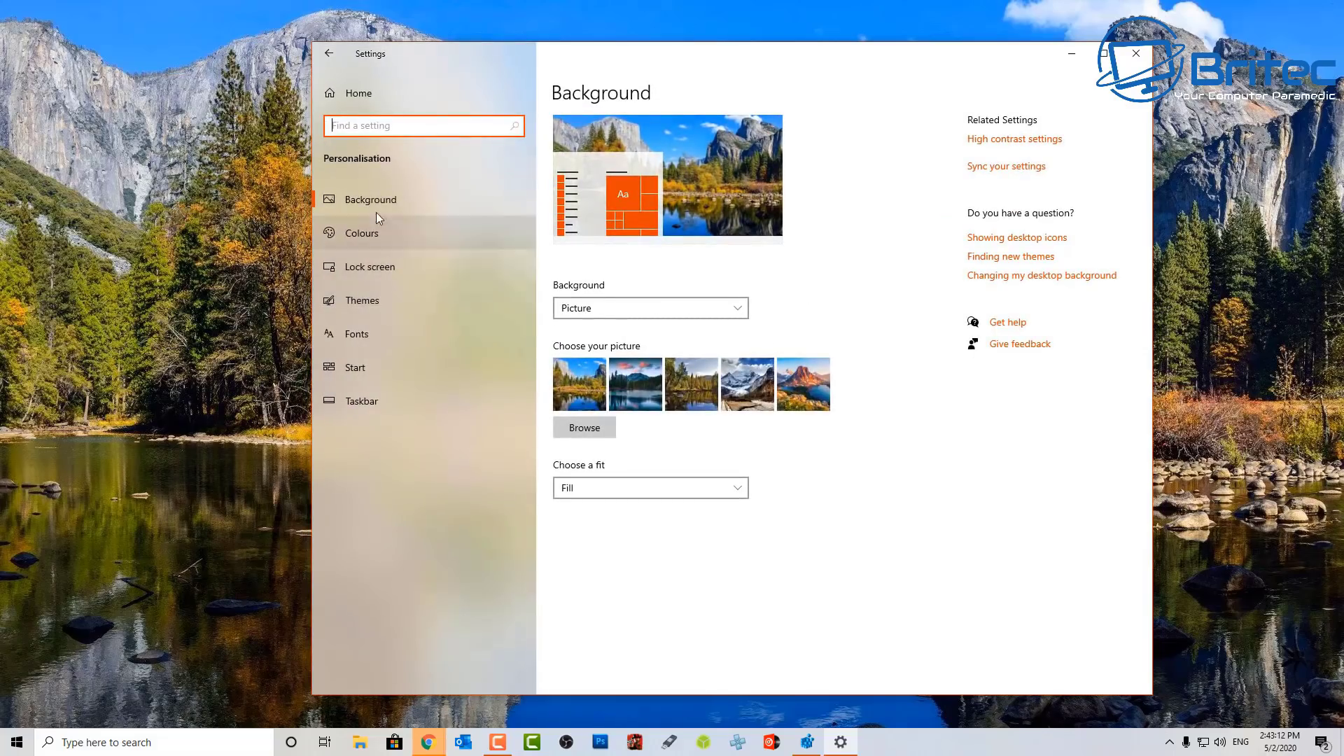
pyautogui.click(359, 409)
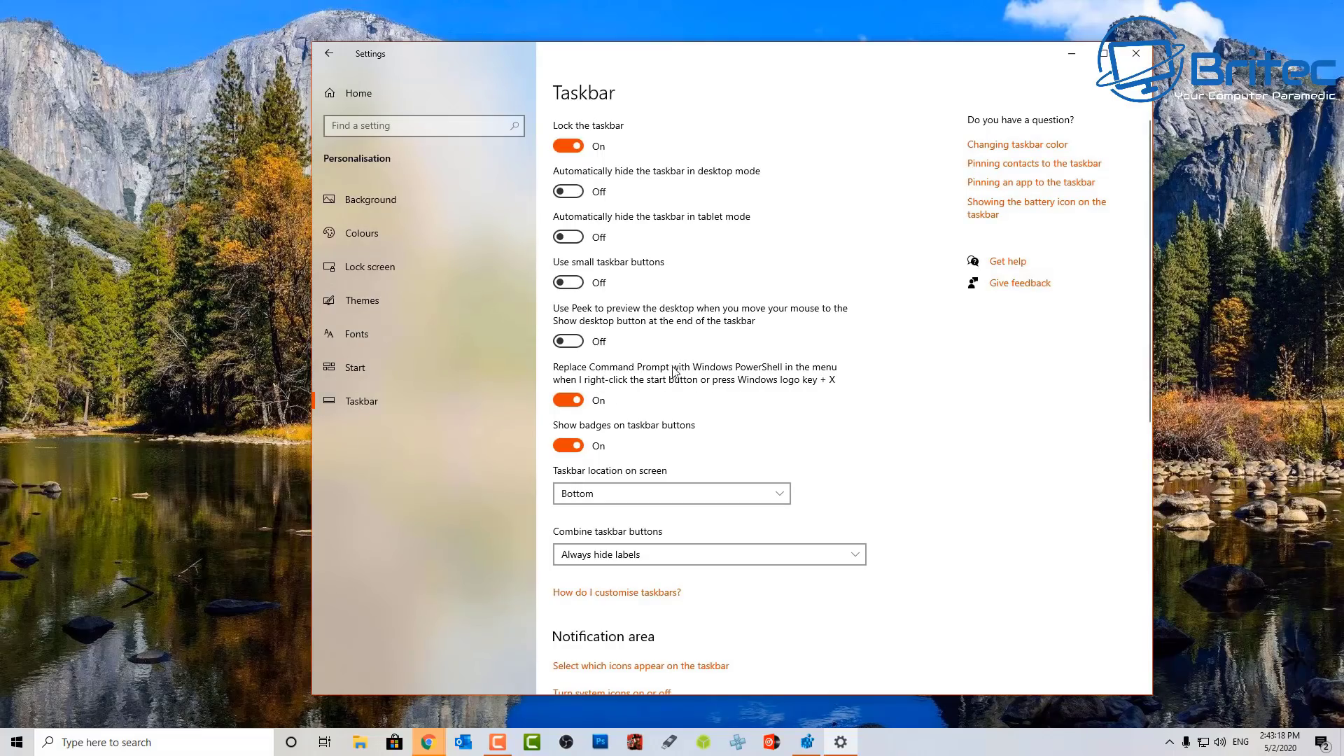
pyautogui.click(567, 402)
pyautogui.click(1136, 61)
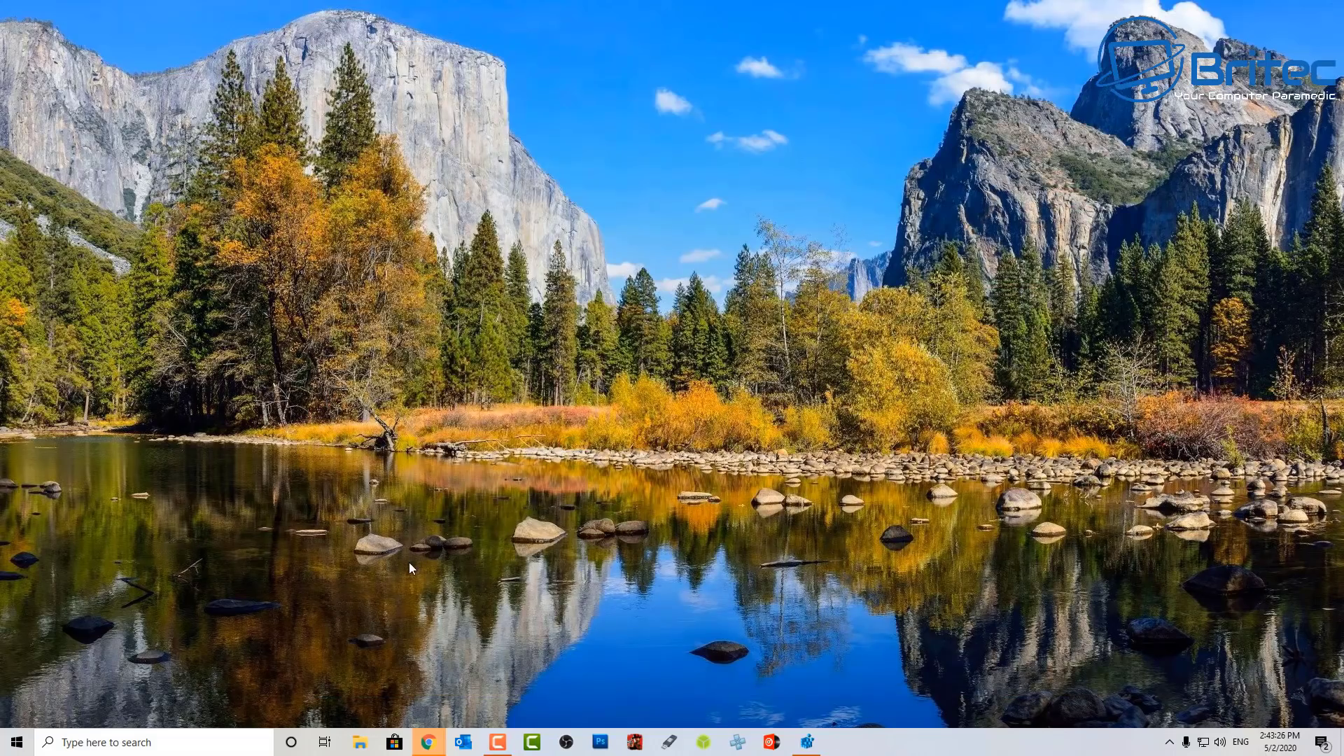
# Step: From This PC in File Explorer, open a command prompt at the Desktop folder with Shift+right-click
pyautogui.click(360, 744)
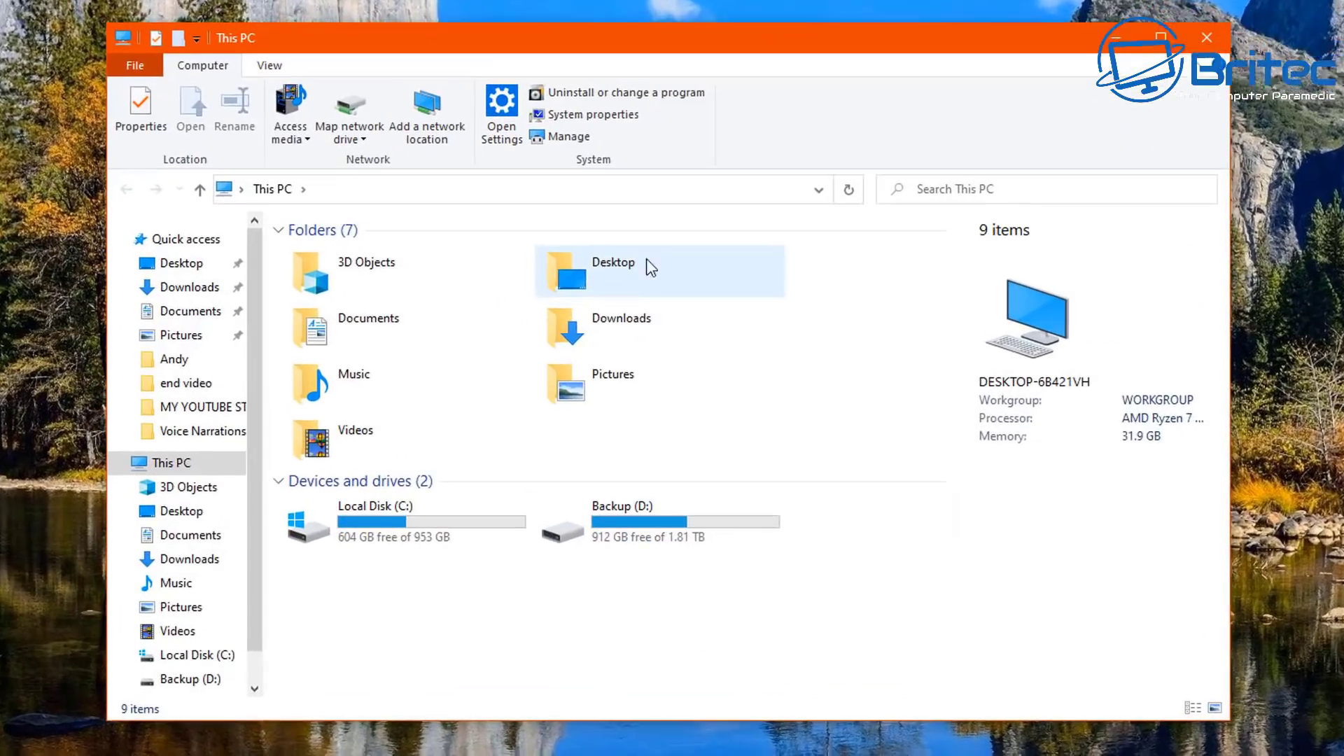
pyautogui.click(625, 290)
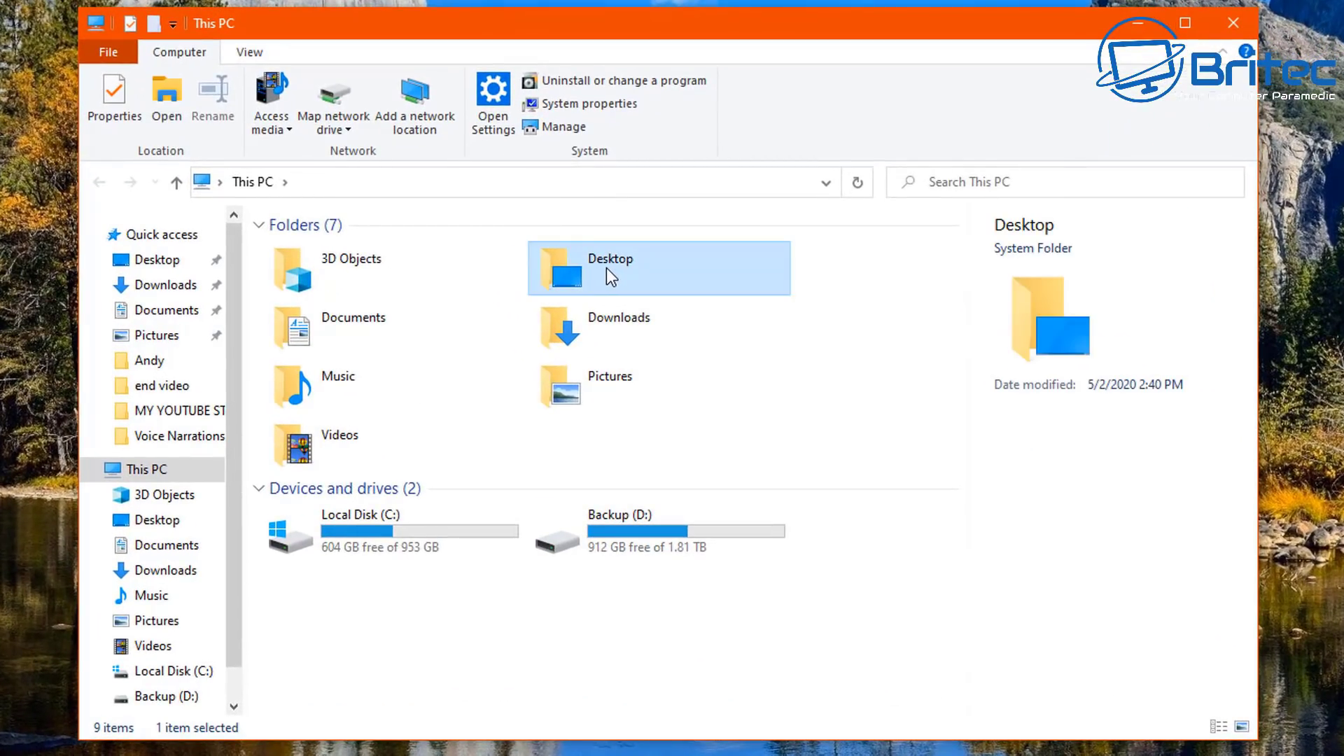
pyautogui.rightClick(608, 265)
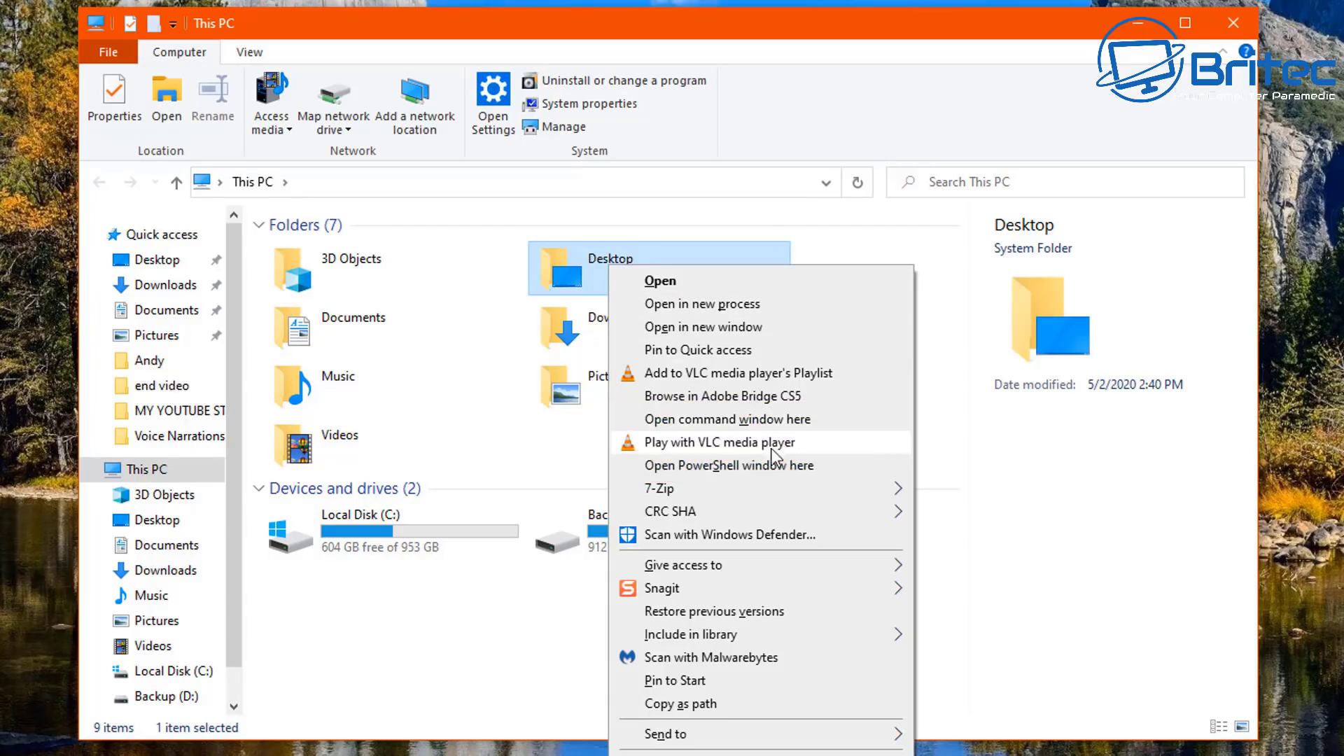
pyautogui.click(767, 420)
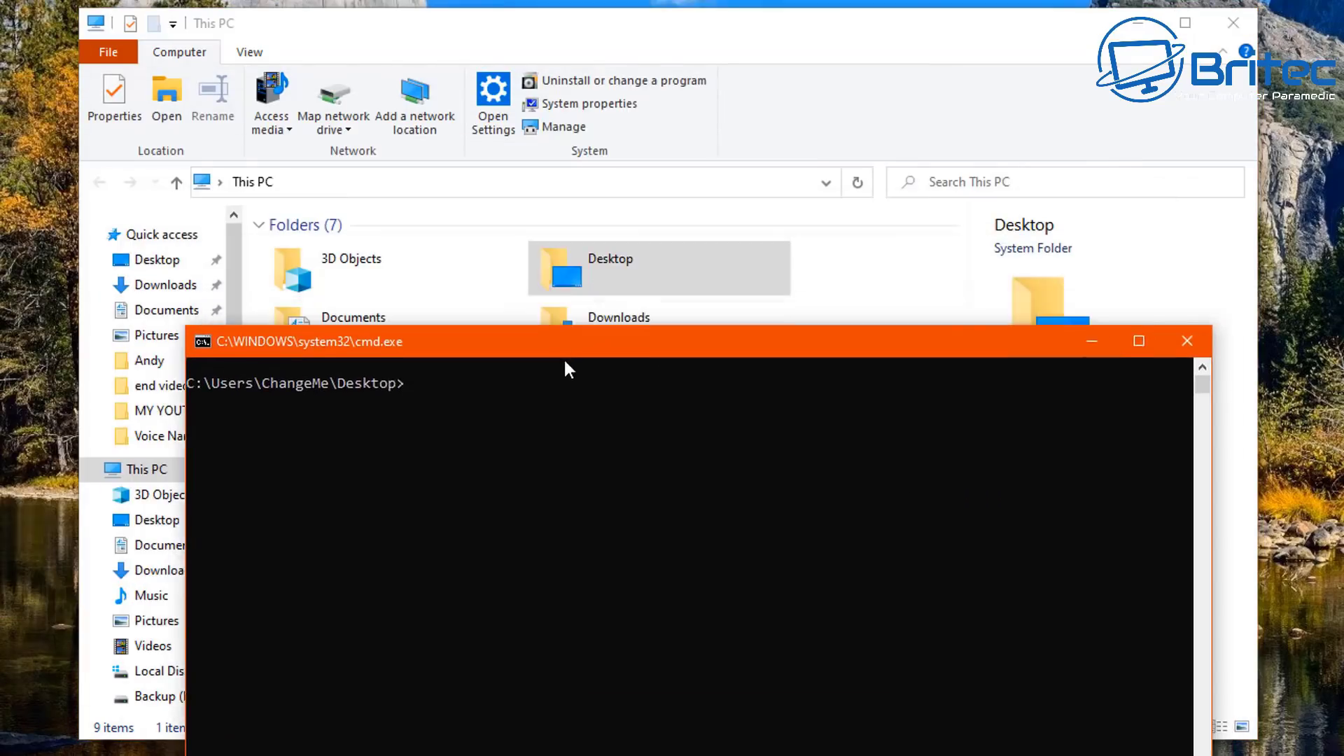
# Step: Open a PowerShell window at the Desktop folder the same way, then close it
pyautogui.keyDown('shift'); pyautogui.rightClick(619, 265); pyautogui.keyUp('shift')
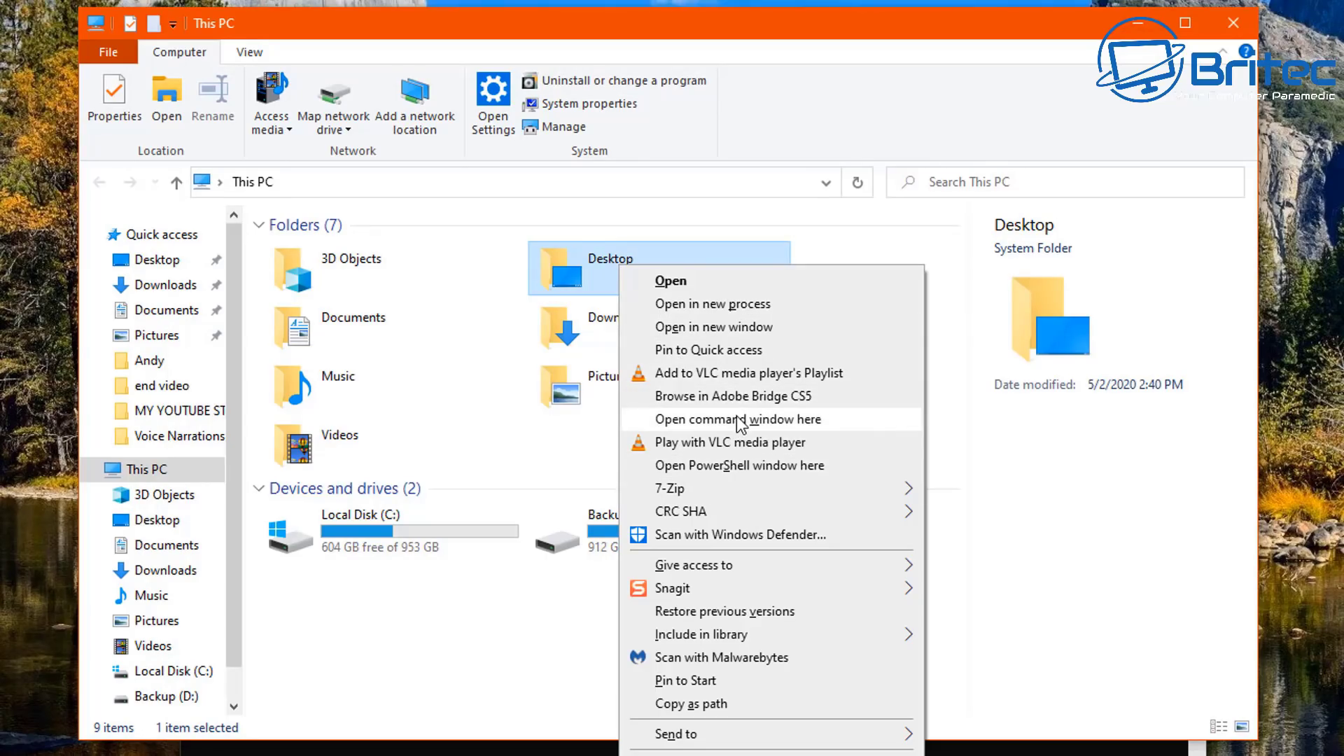
pyautogui.click(732, 465)
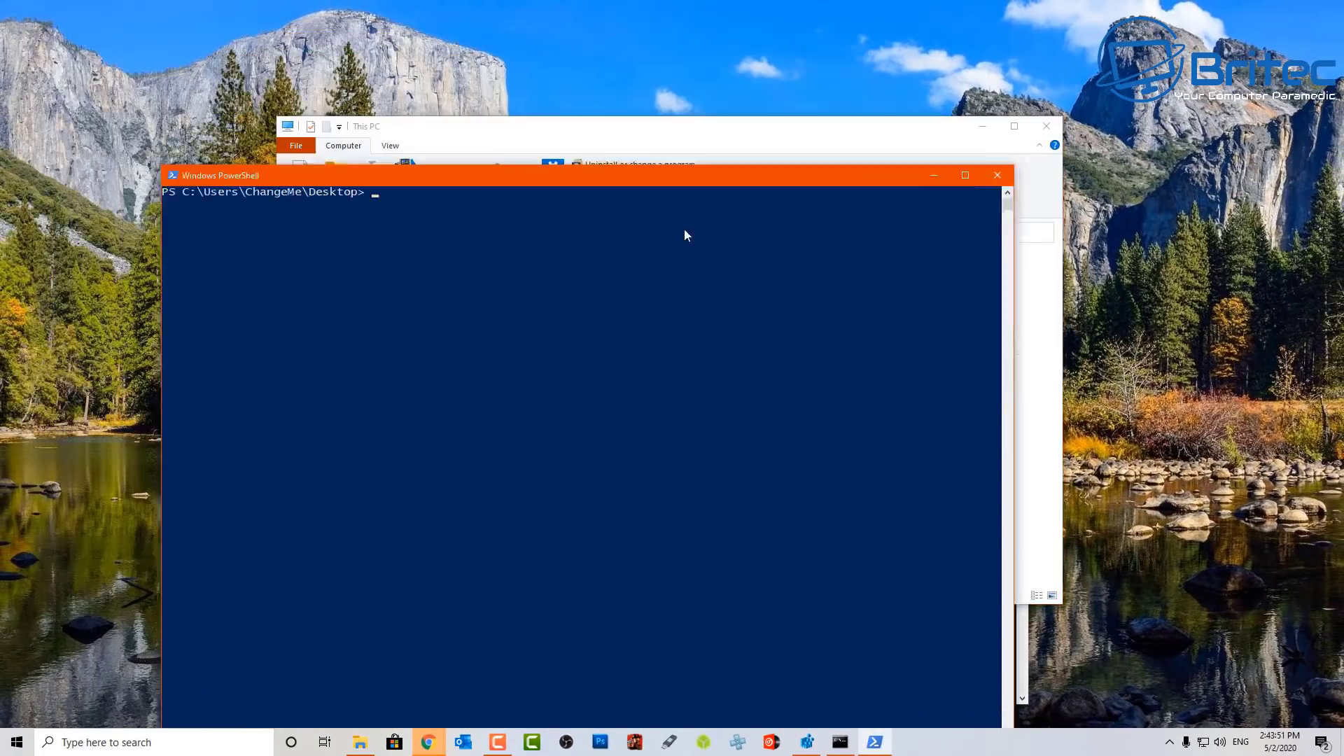
pyautogui.moveTo(700, 175); pyautogui.dragTo(725, 133)
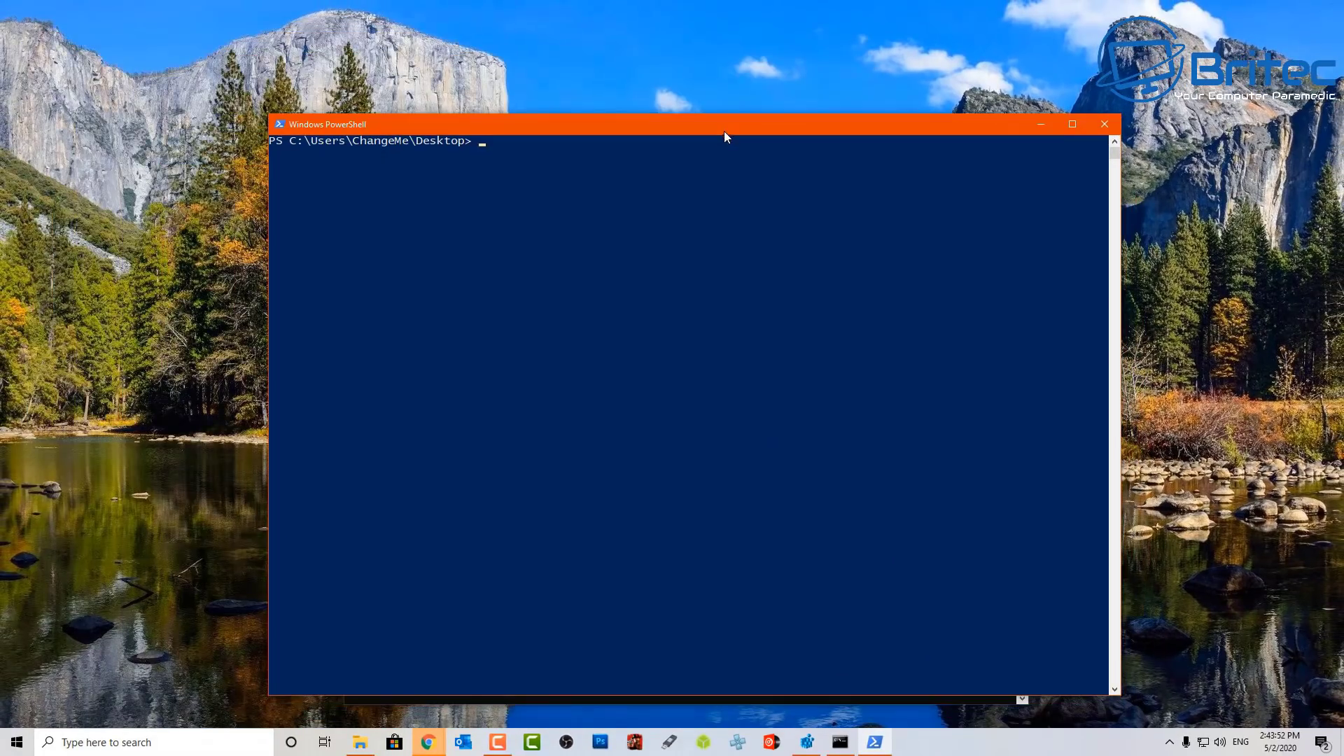
pyautogui.click(1104, 125)
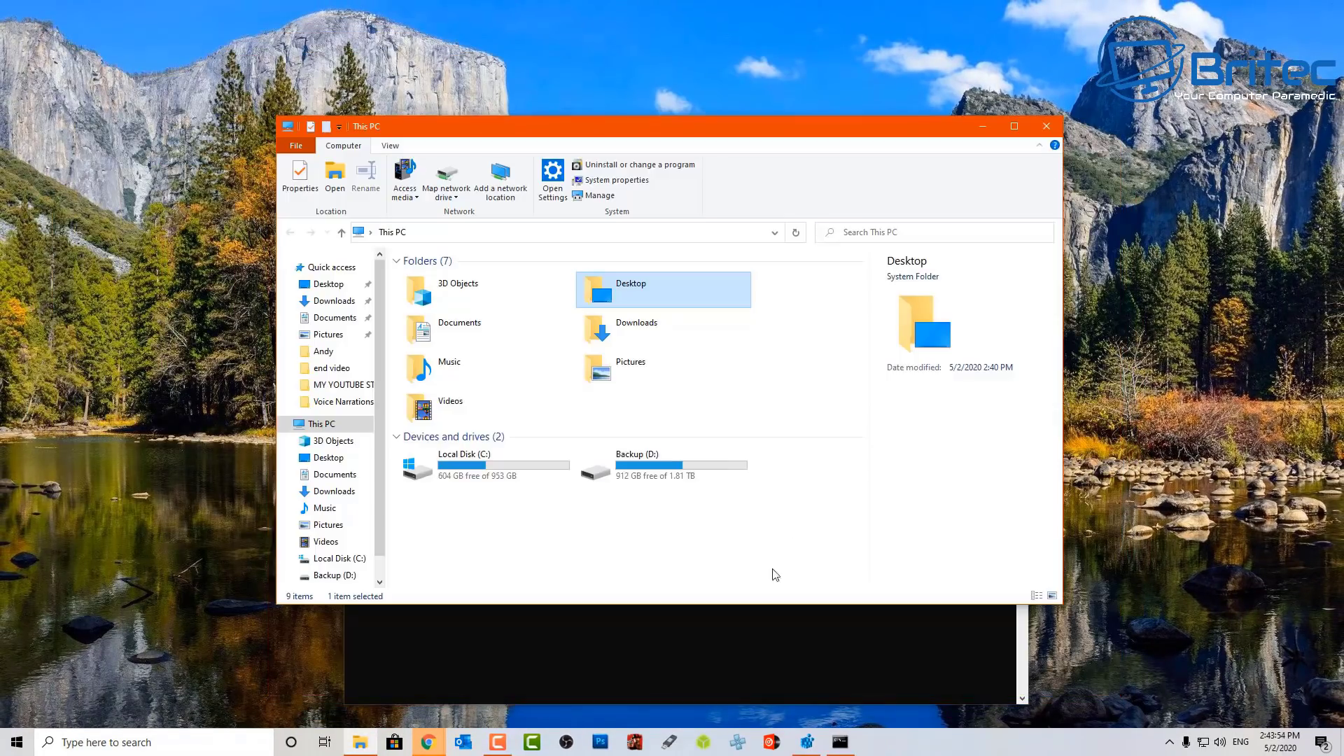
# Step: Close the Desktop command prompt, check the folder's normal context menu, and close This PC
pyautogui.click(729, 644)
pyautogui.moveTo(686, 369); pyautogui.dragTo(731, 263)
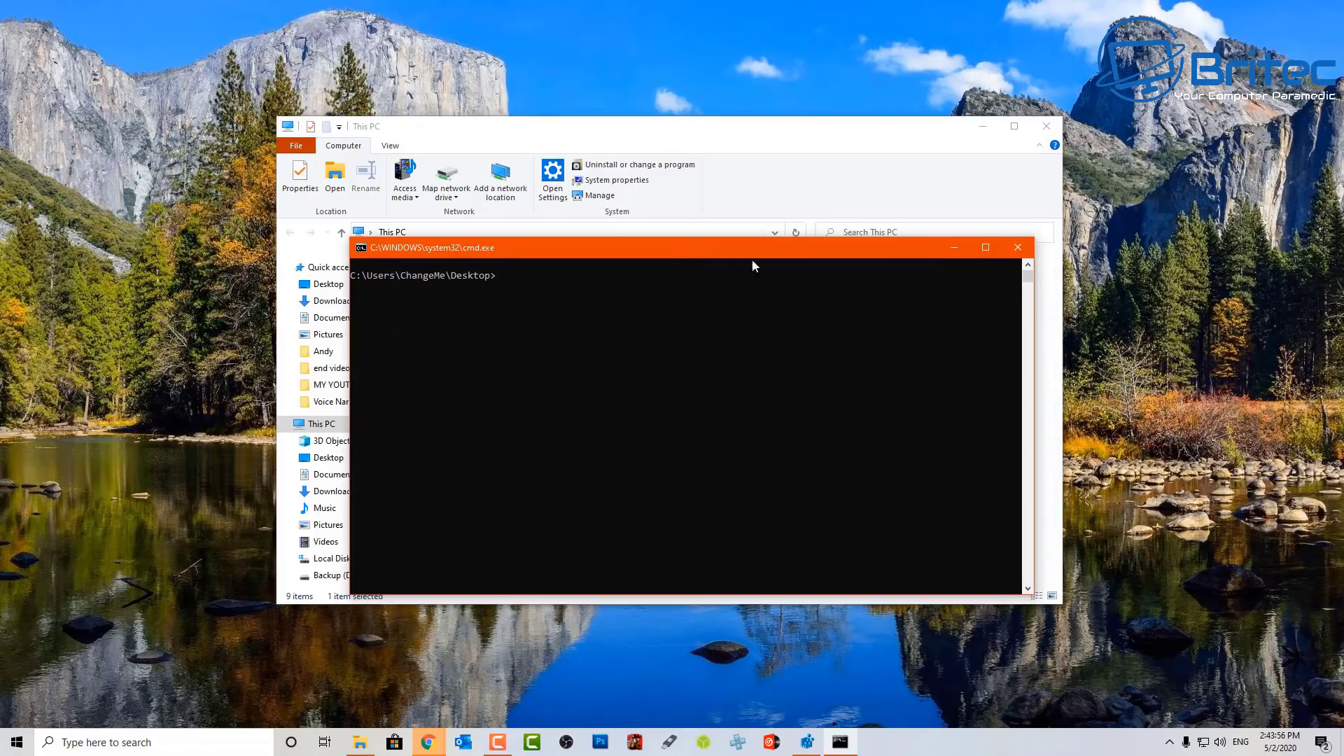
pyautogui.click(1017, 247)
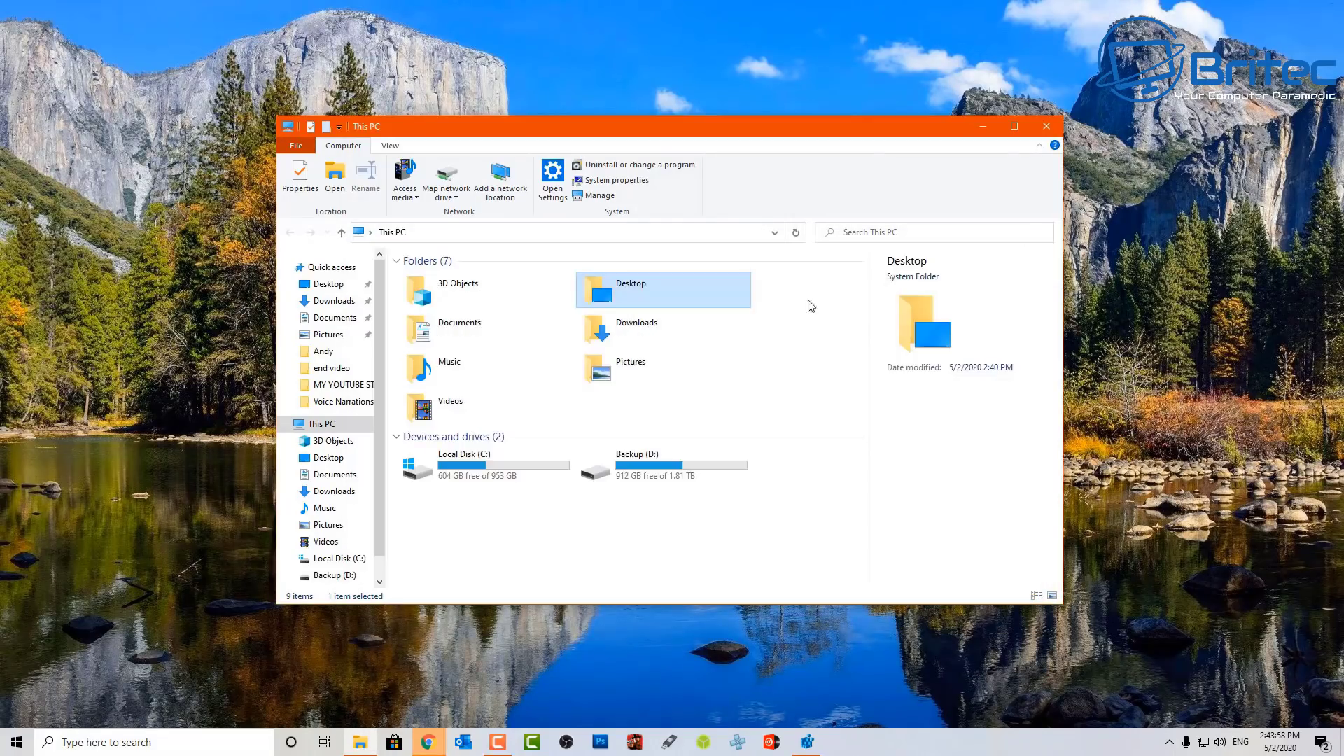
pyautogui.rightClick(652, 286)
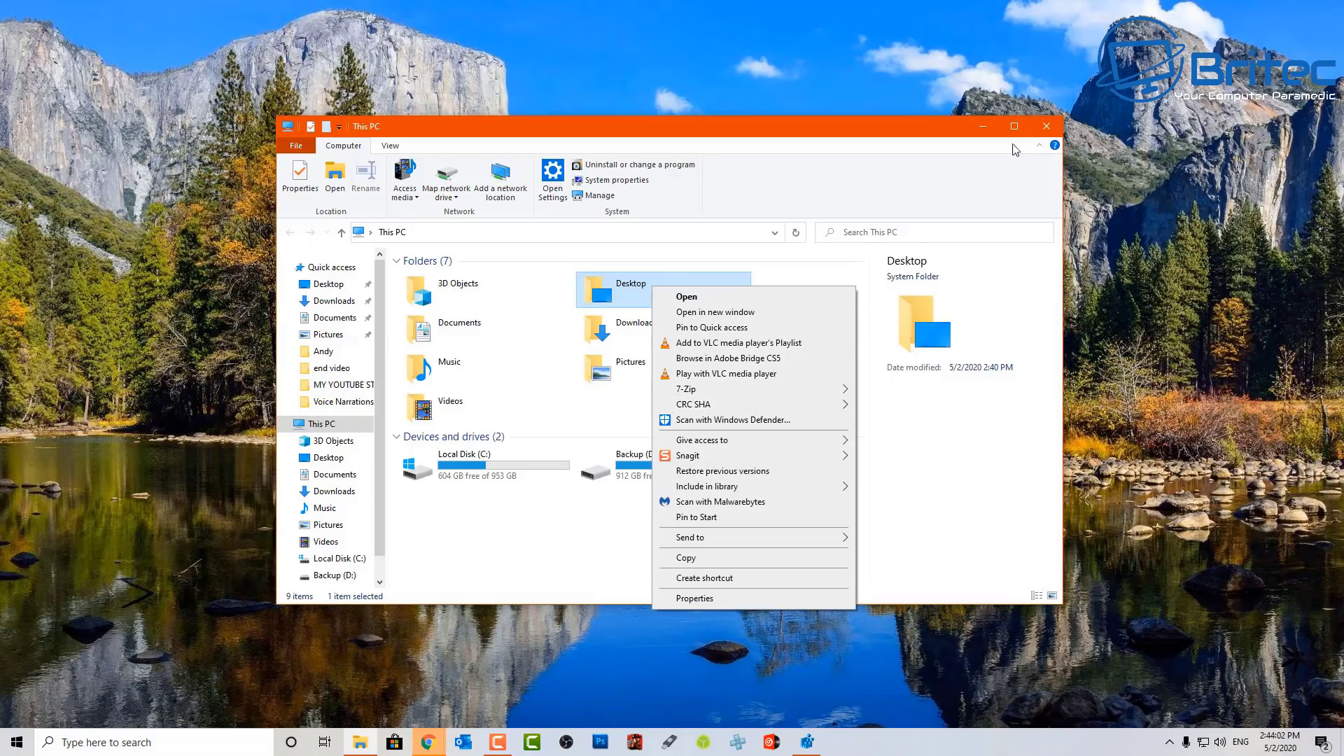
pyautogui.click(1049, 128)
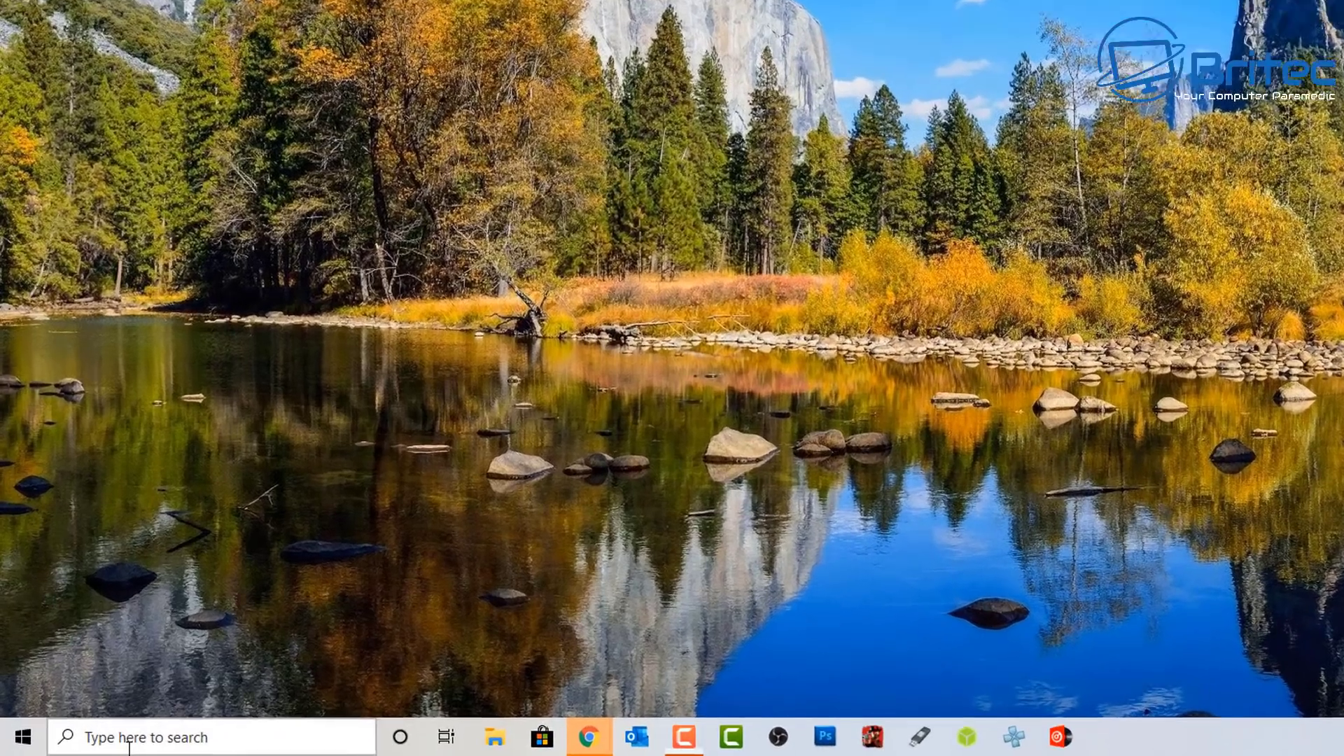
# Step: Launch Registry Editor by searching Windows for 'regedit'
pyautogui.click(86, 738)
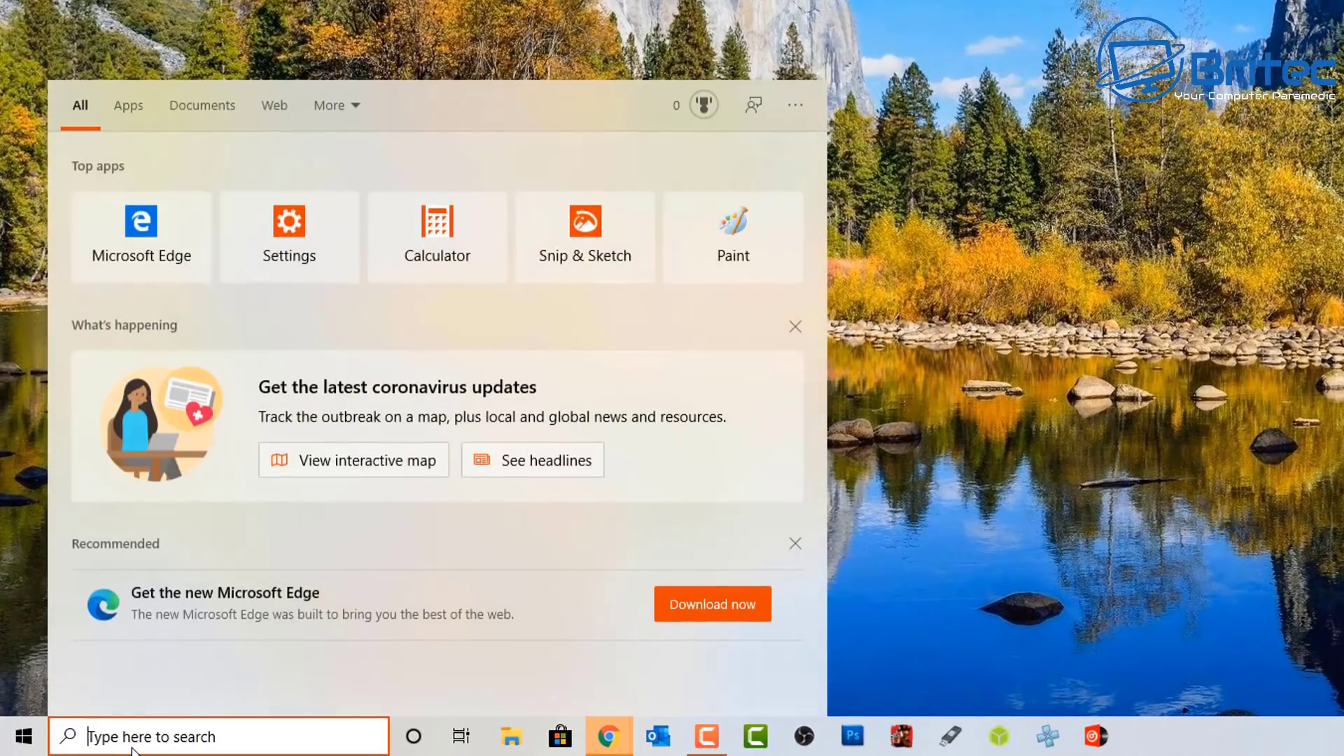
pyautogui.write('regedit')
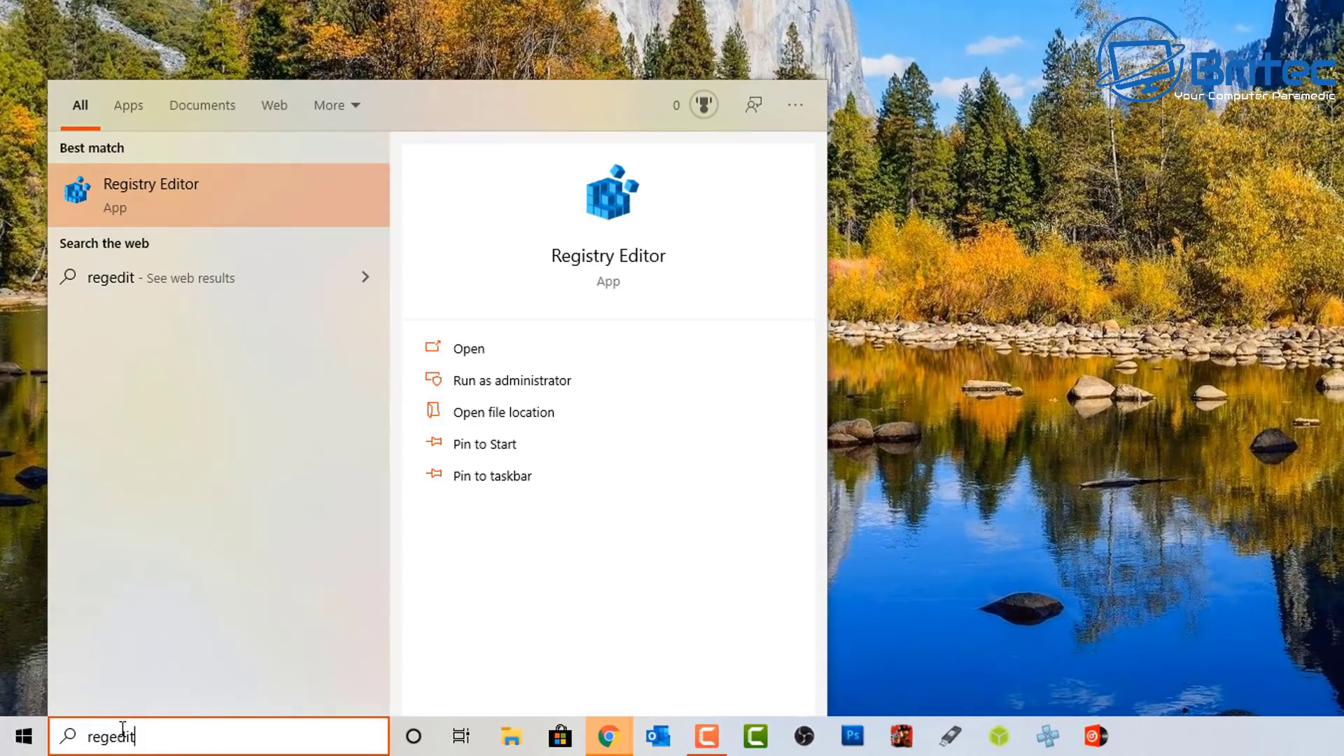
pyautogui.click(175, 201)
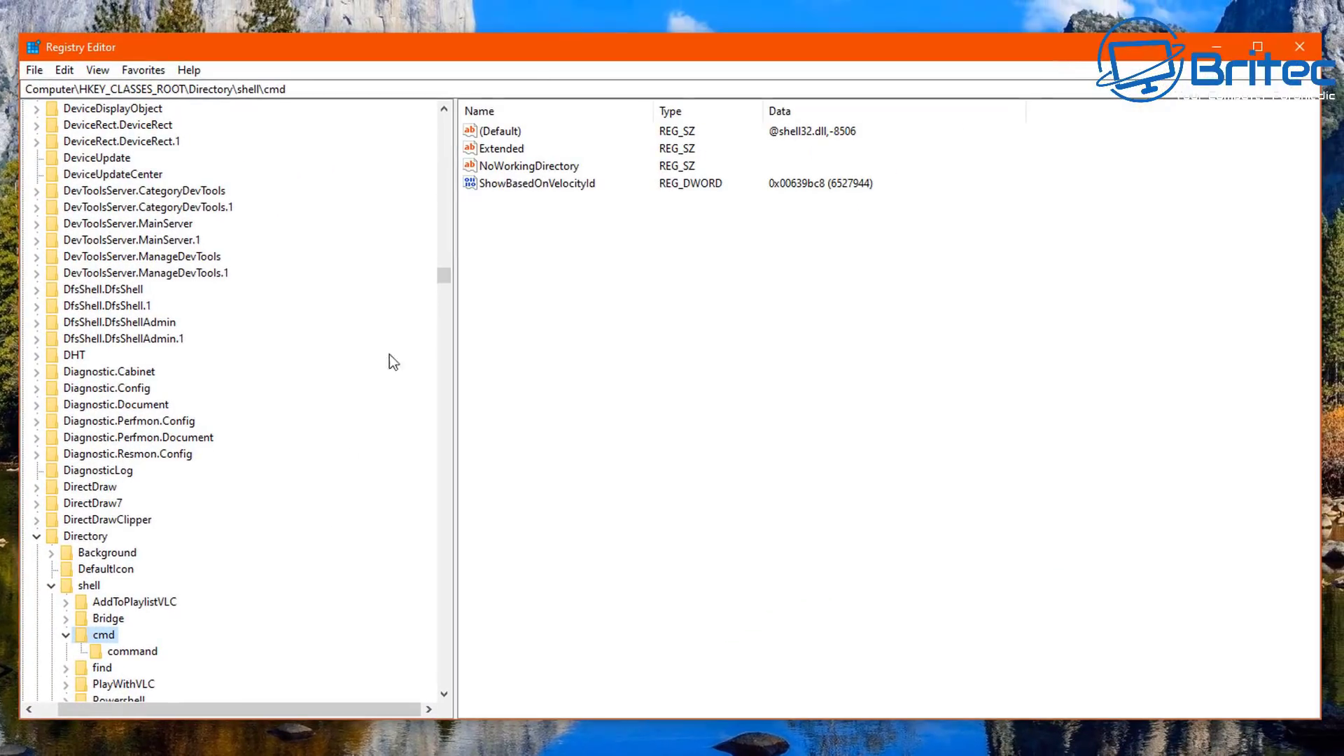
# Step: Expand Directory\Background\shell and select its cmd key to list HideBasedOnVelocityId
pyautogui.click(85, 536)
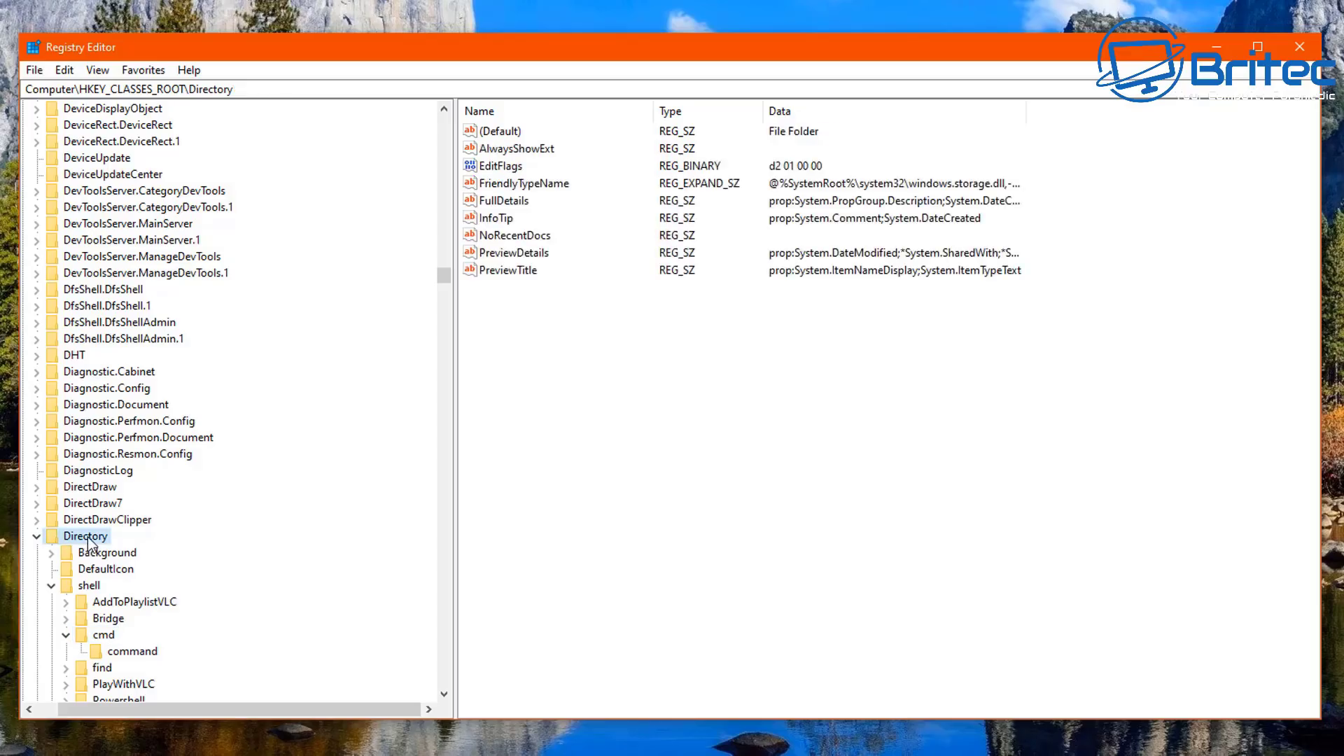
pyautogui.click(65, 635)
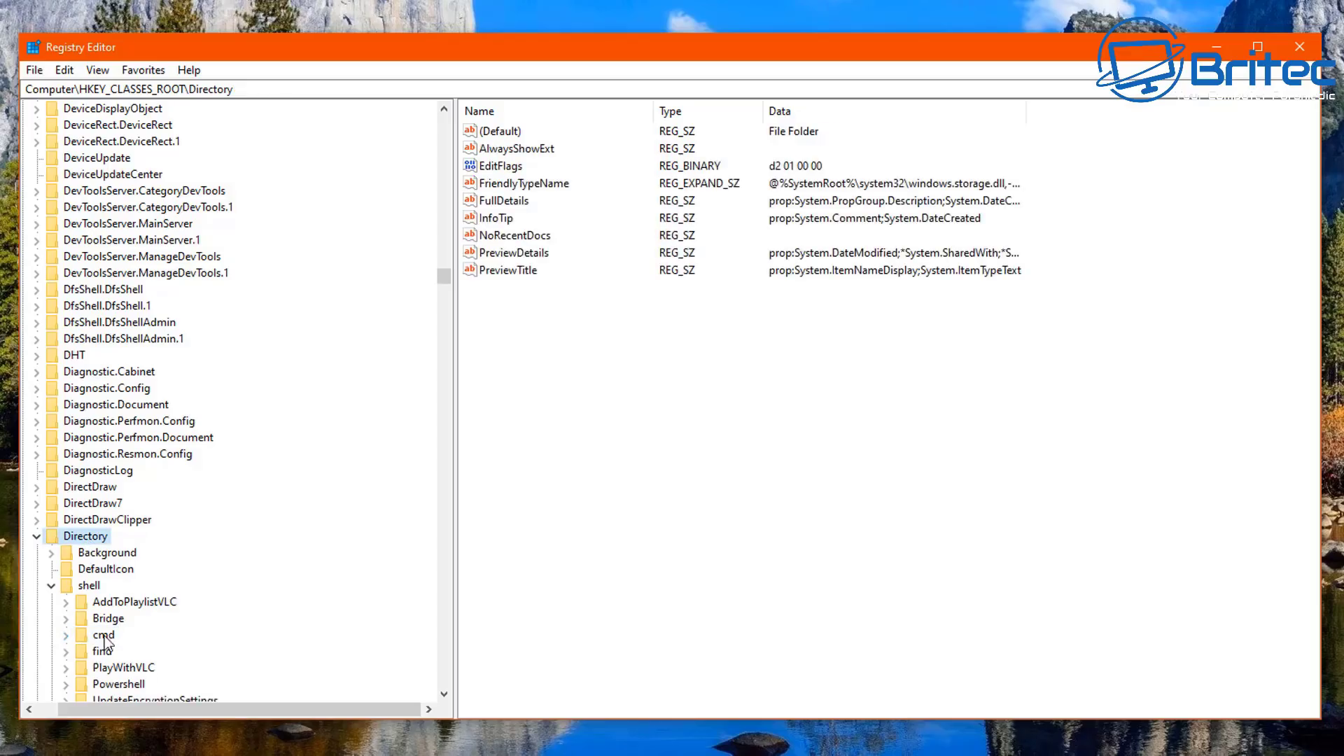
pyautogui.click(95, 559)
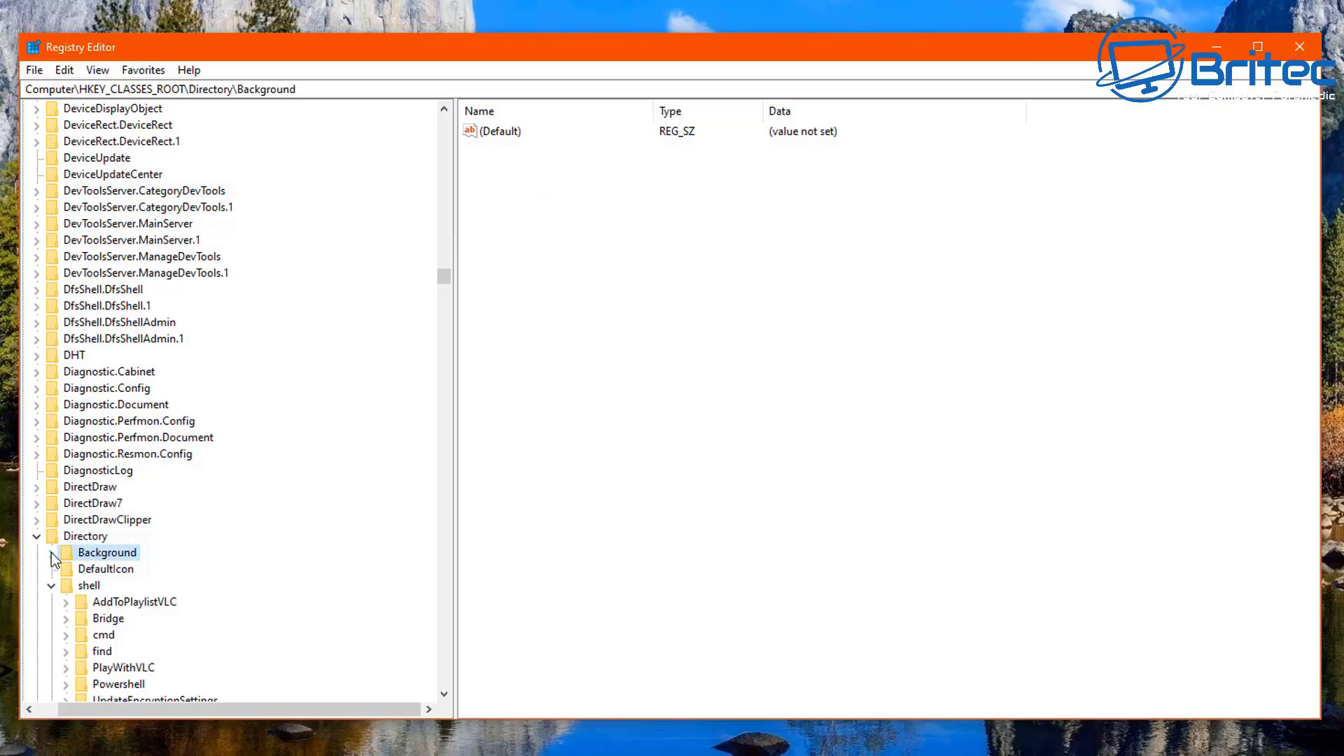
pyautogui.click(52, 553)
pyautogui.click(100, 572)
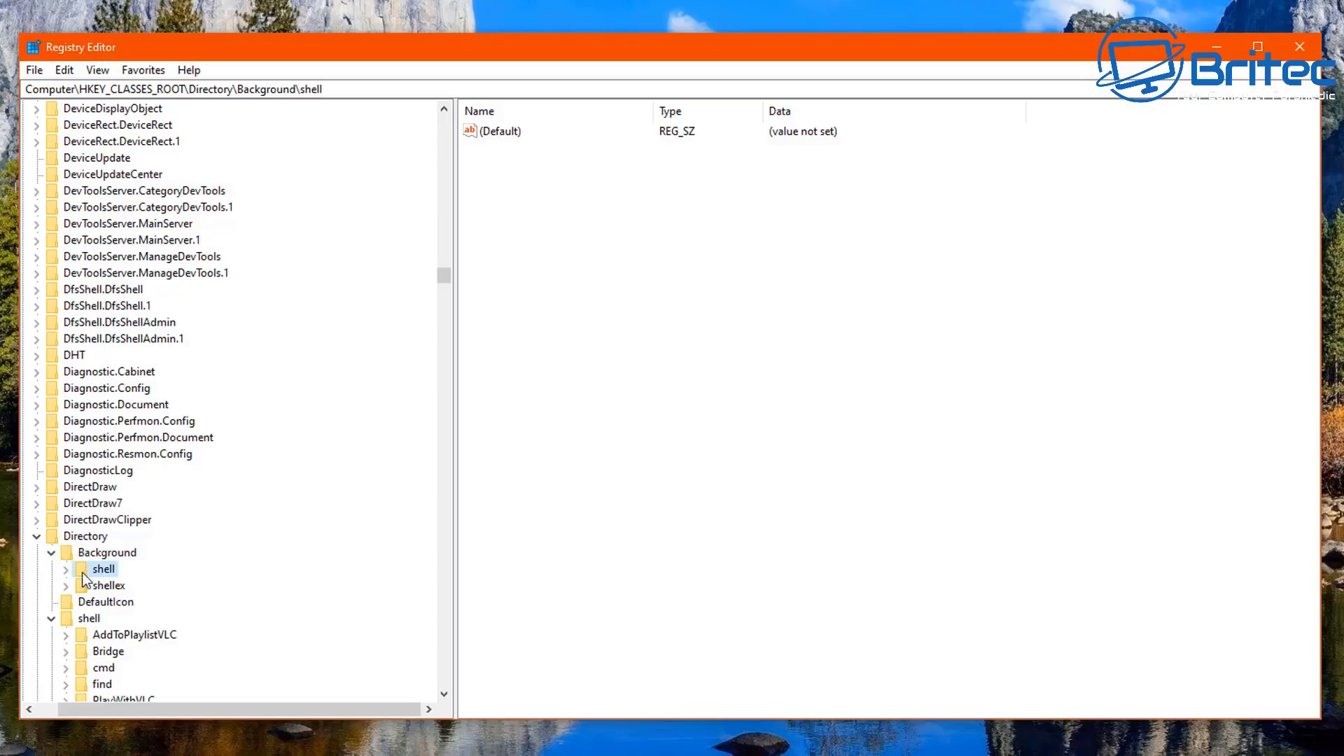
pyautogui.click(66, 570)
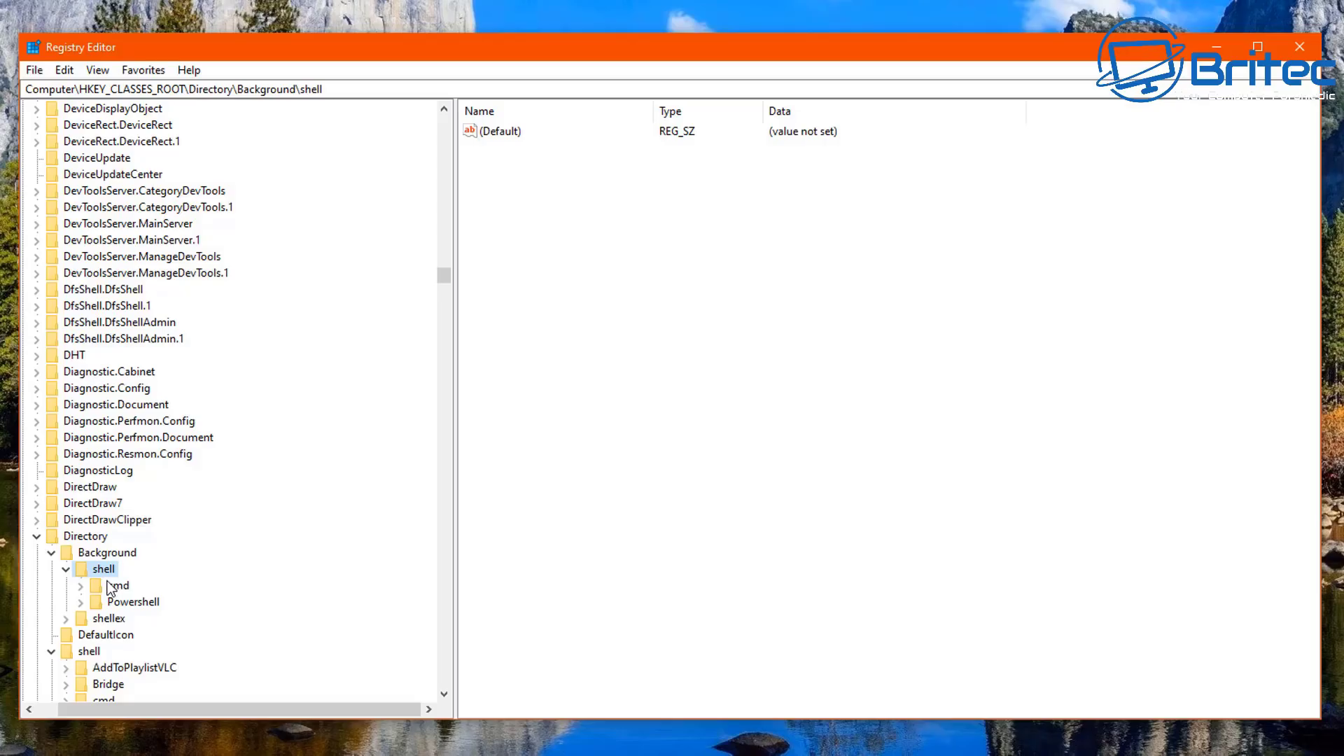
pyautogui.click(112, 587)
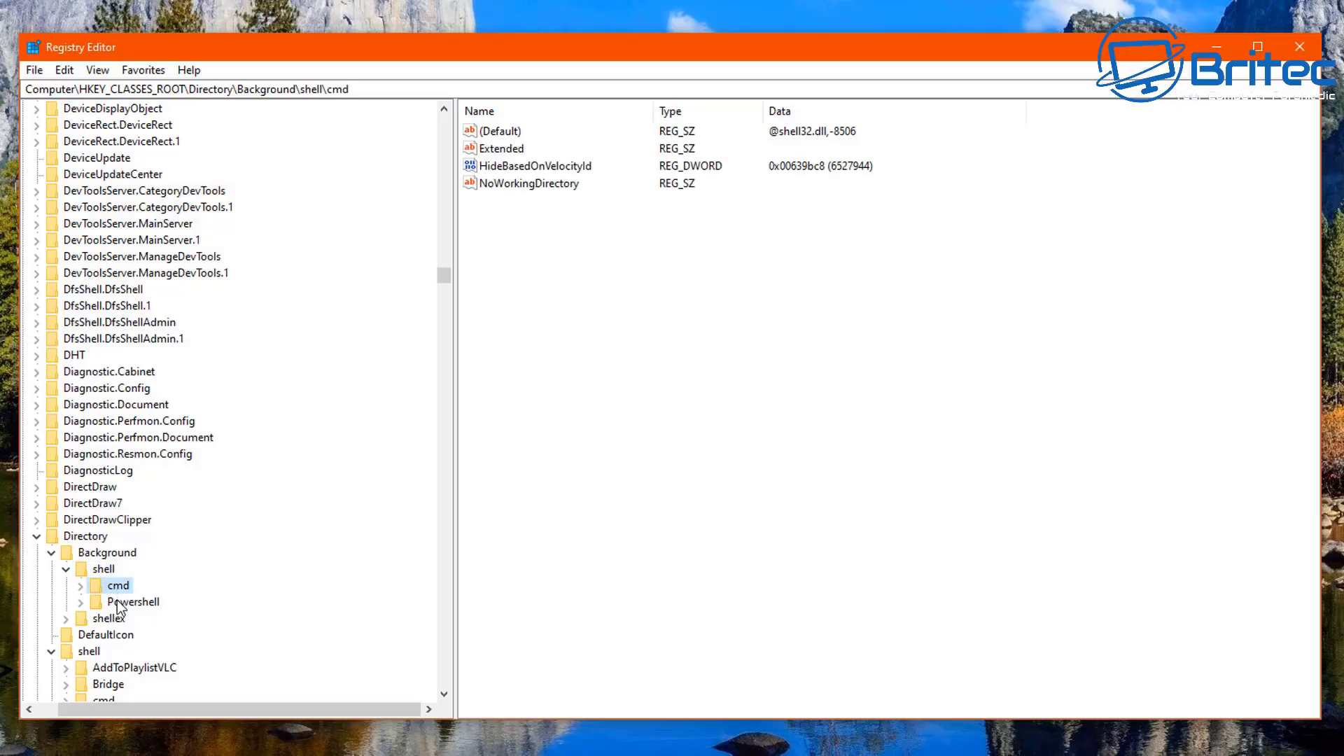
pyautogui.click(119, 603)
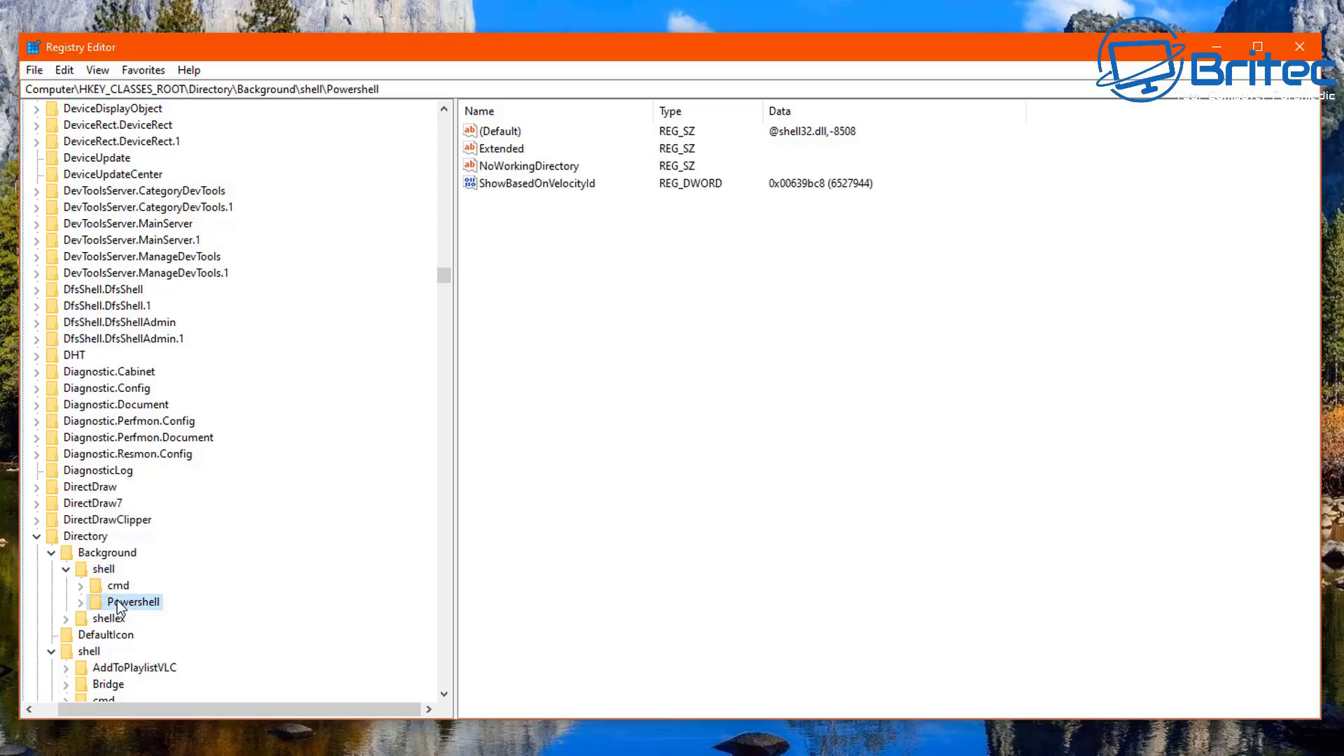
pyautogui.click(118, 586)
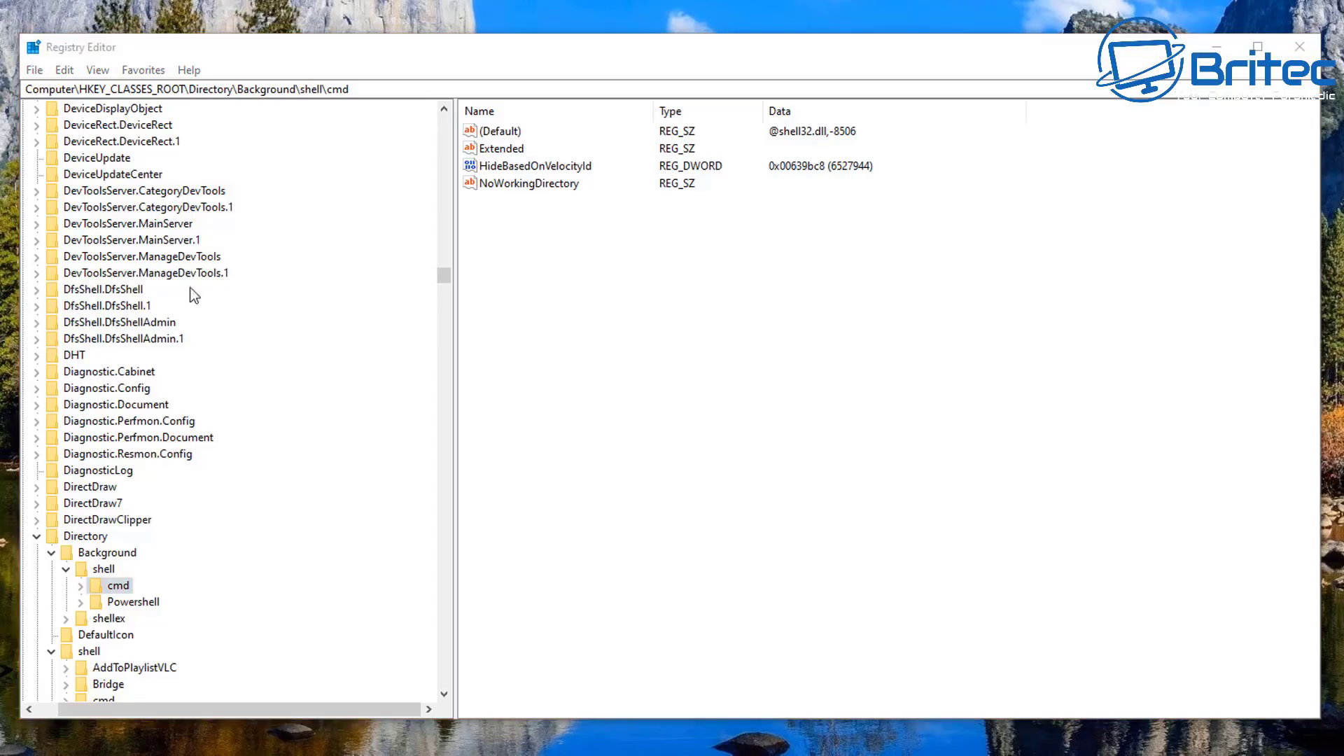
pyautogui.click(116, 588)
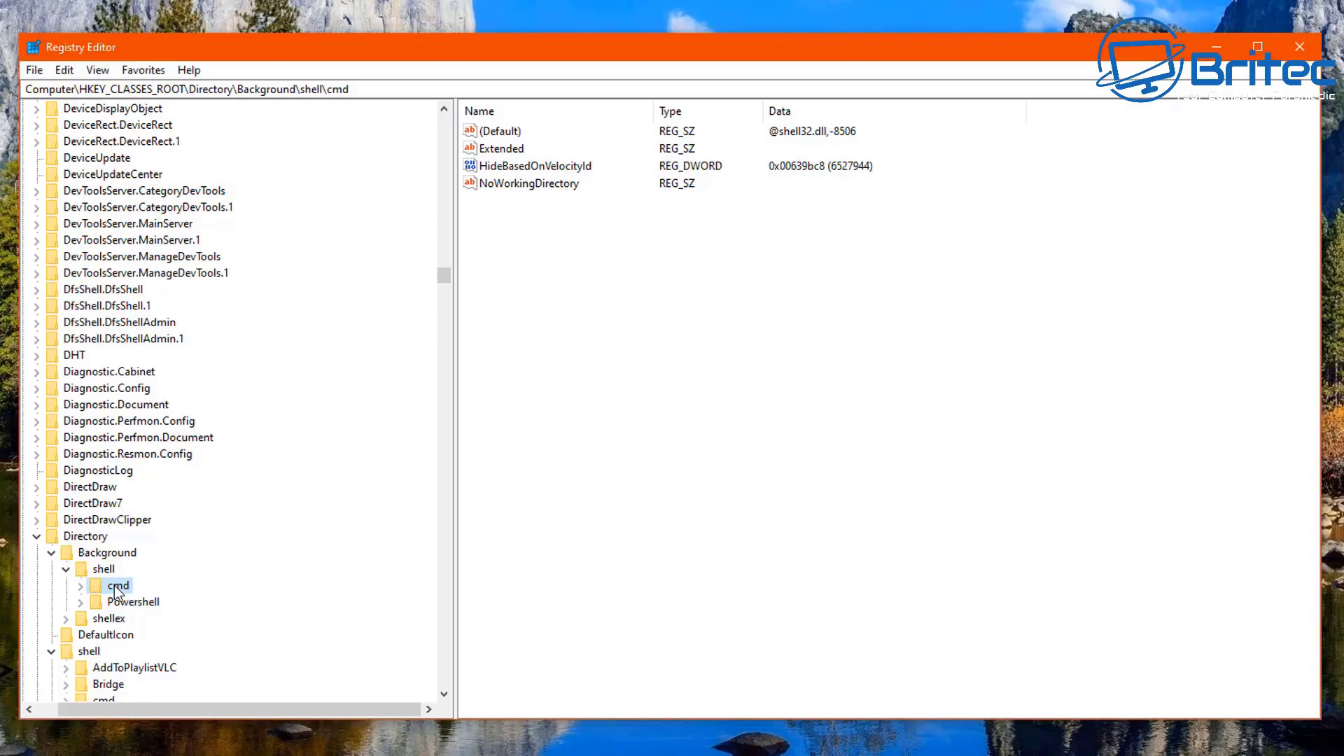
# Step: Open Permissions and then Advanced Security Settings for Background\shell\cmd, showing owner TrustedInstaller
pyautogui.rightClick(116, 591)
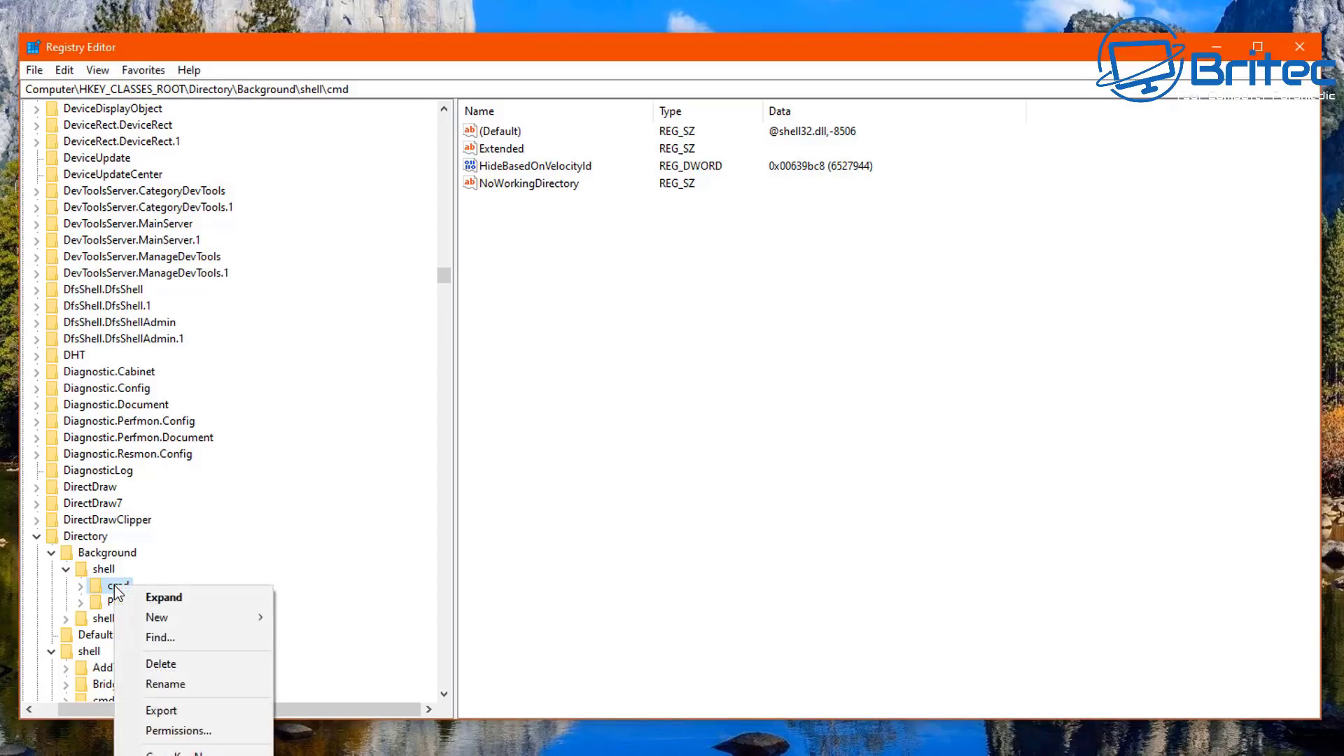
pyautogui.click(179, 731)
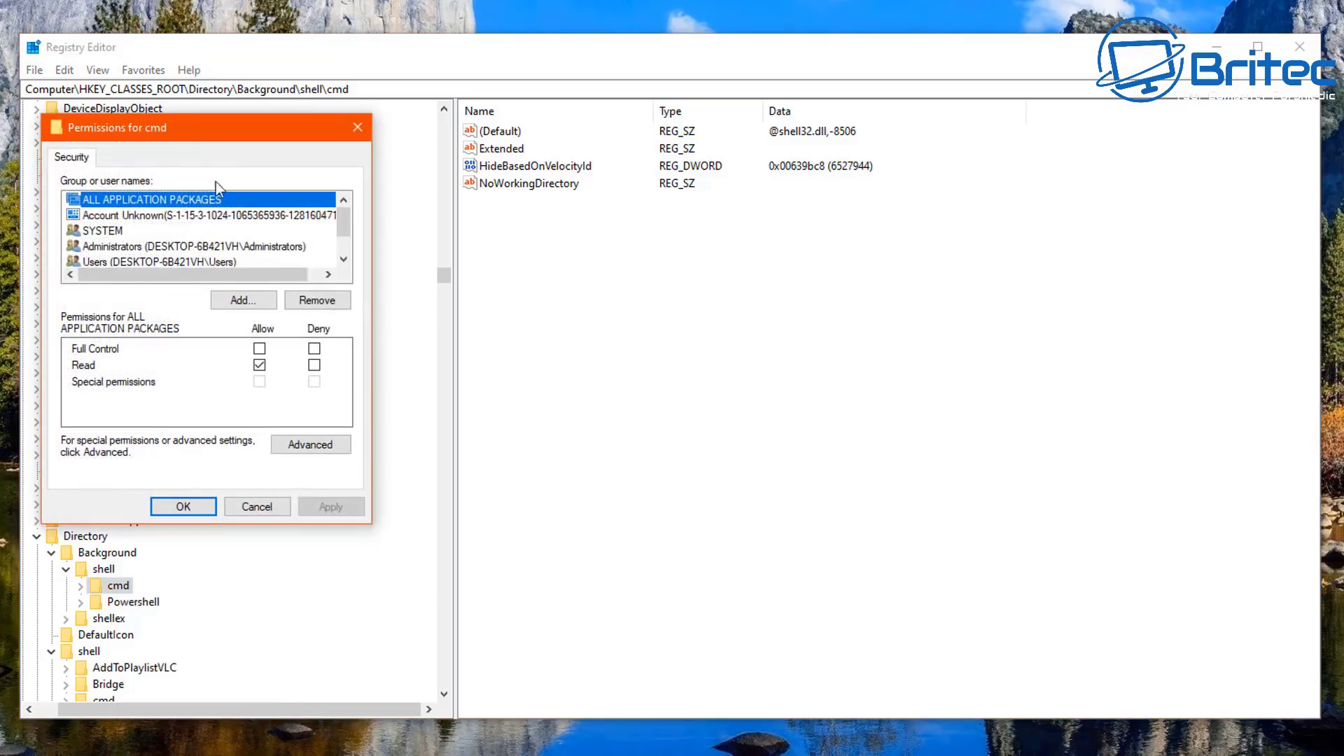
pyautogui.moveTo(181, 128); pyautogui.dragTo(631, 232)
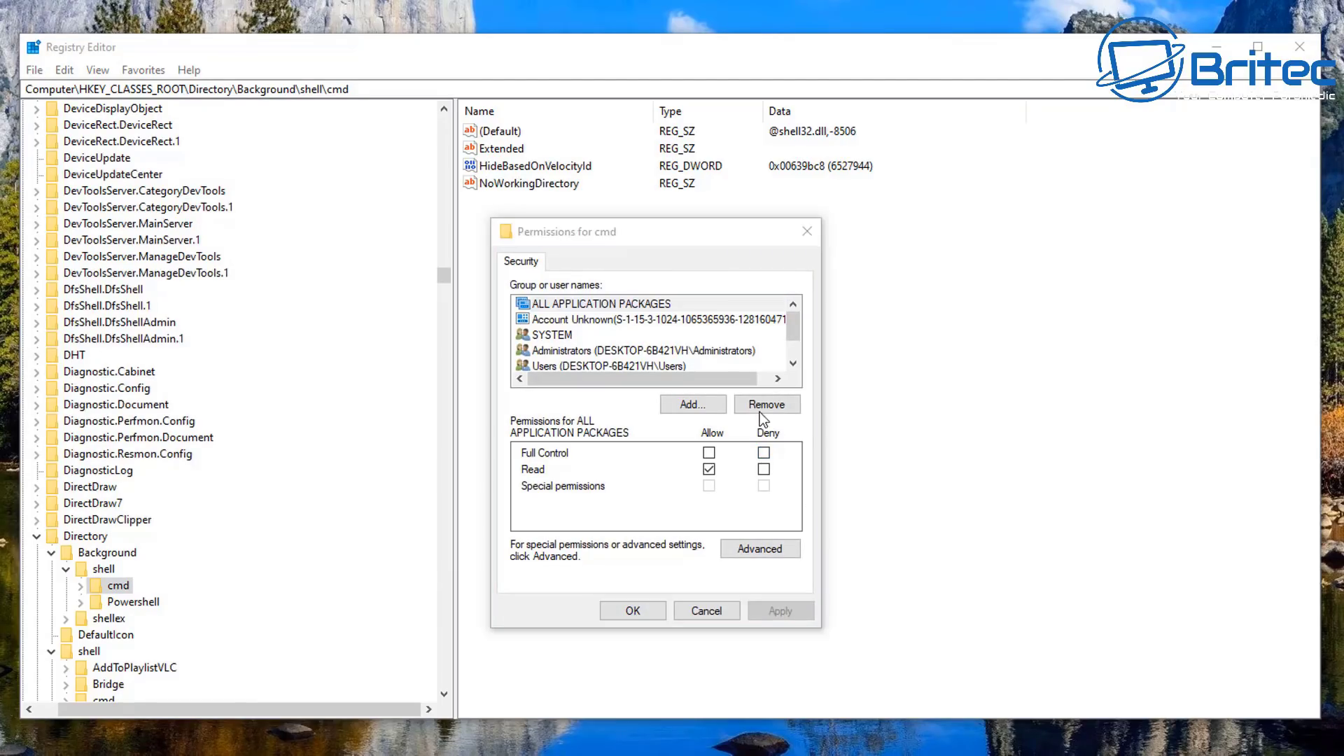
pyautogui.click(779, 553)
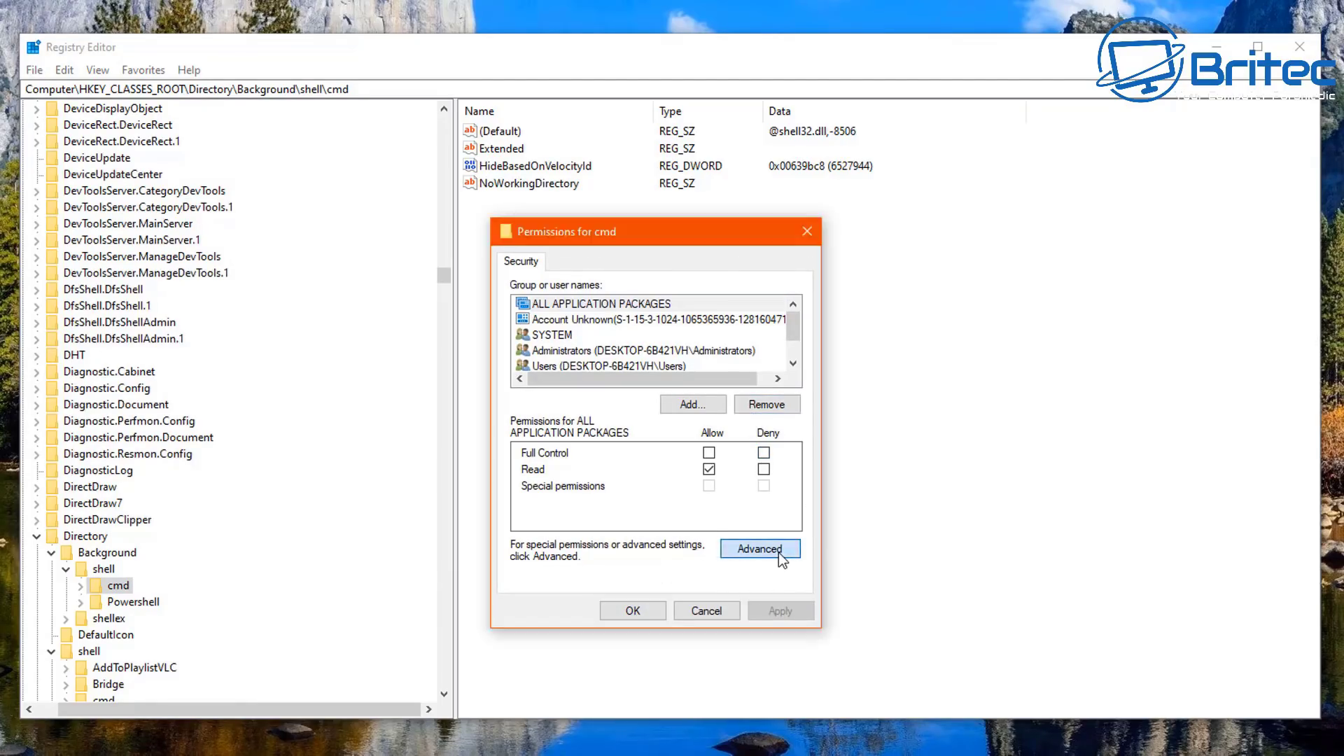
pyautogui.moveTo(707, 149); pyautogui.dragTo(800, 218)
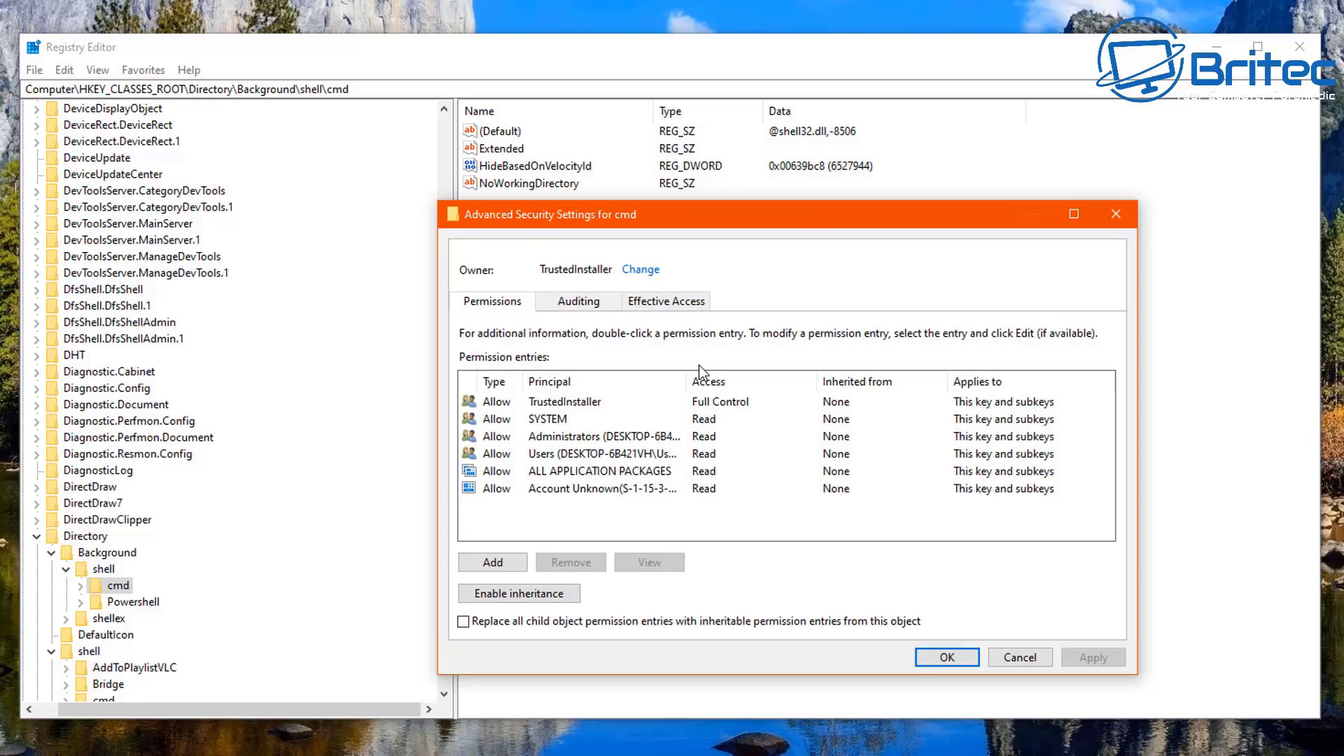
# Step: Change the cmd key's owner to the local user account, replacing owner on subcontainers, and apply
pyautogui.click(648, 274)
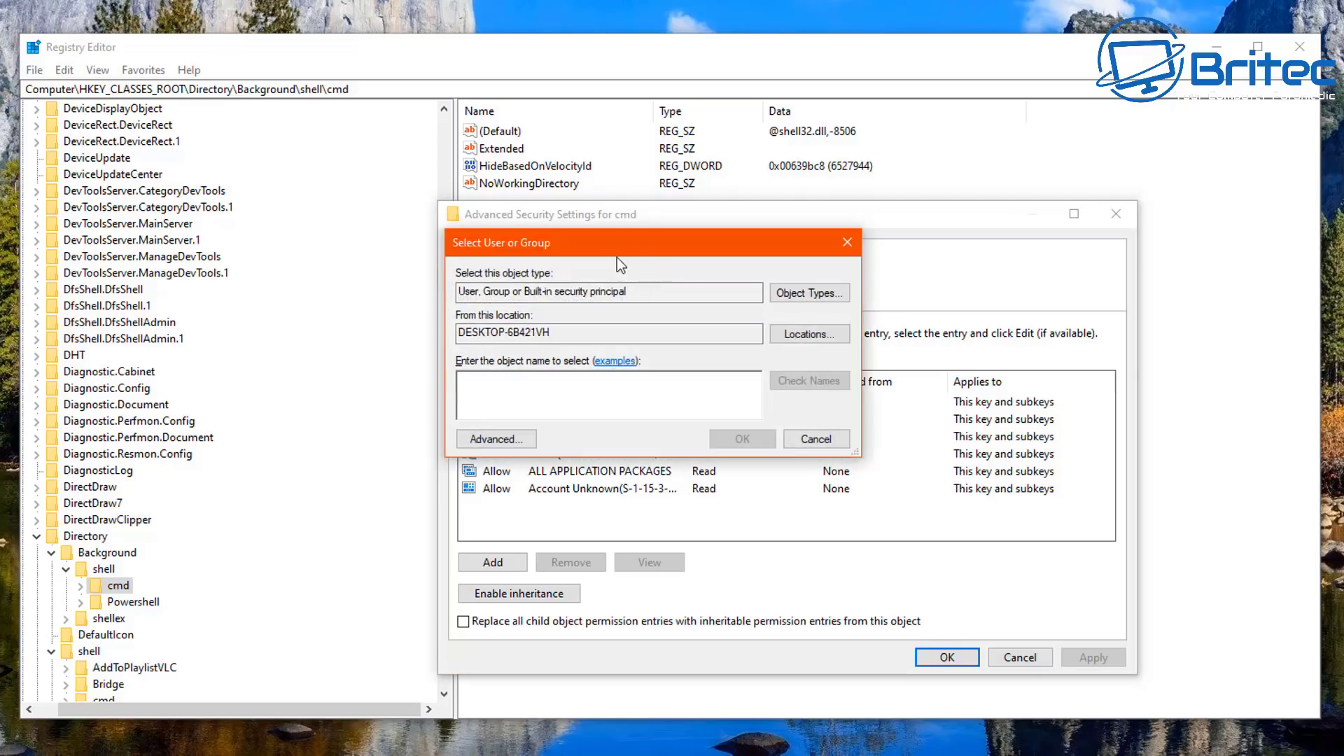
pyautogui.moveTo(605, 243); pyautogui.dragTo(616, 305)
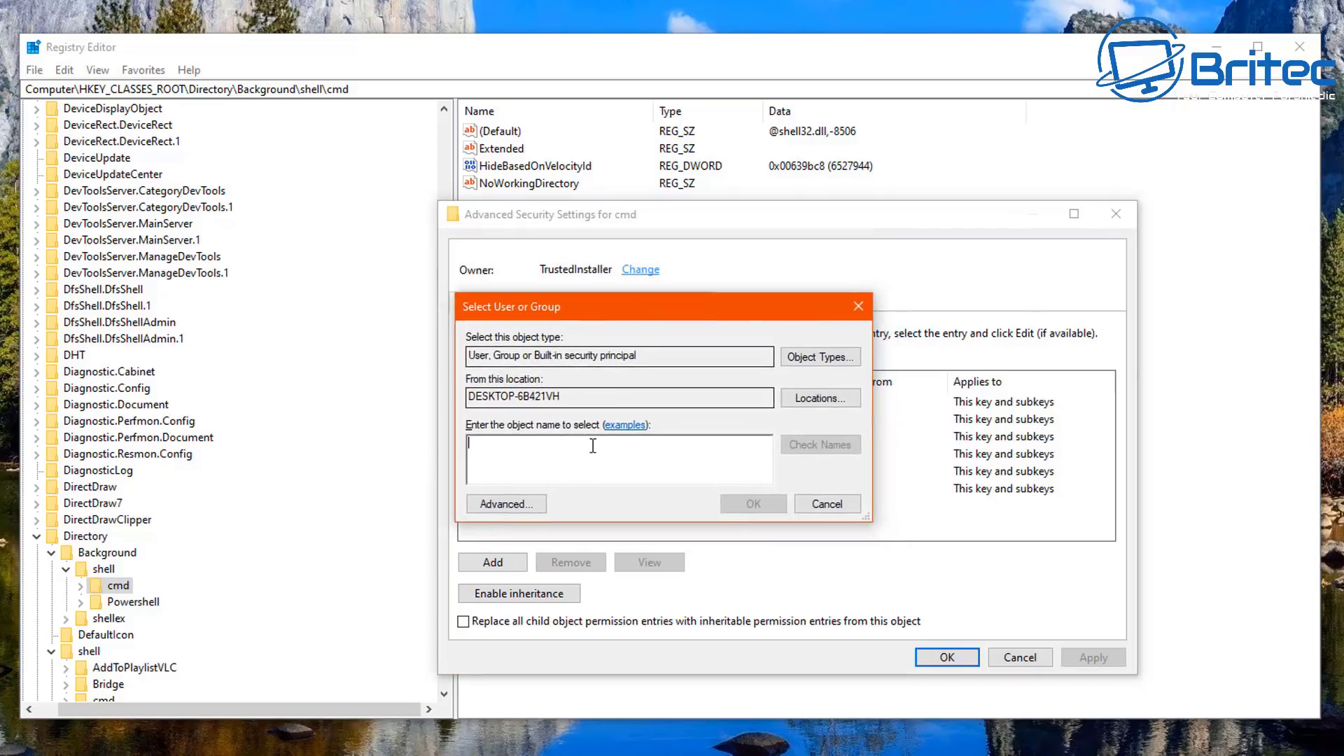
pyautogui.write('Chan')
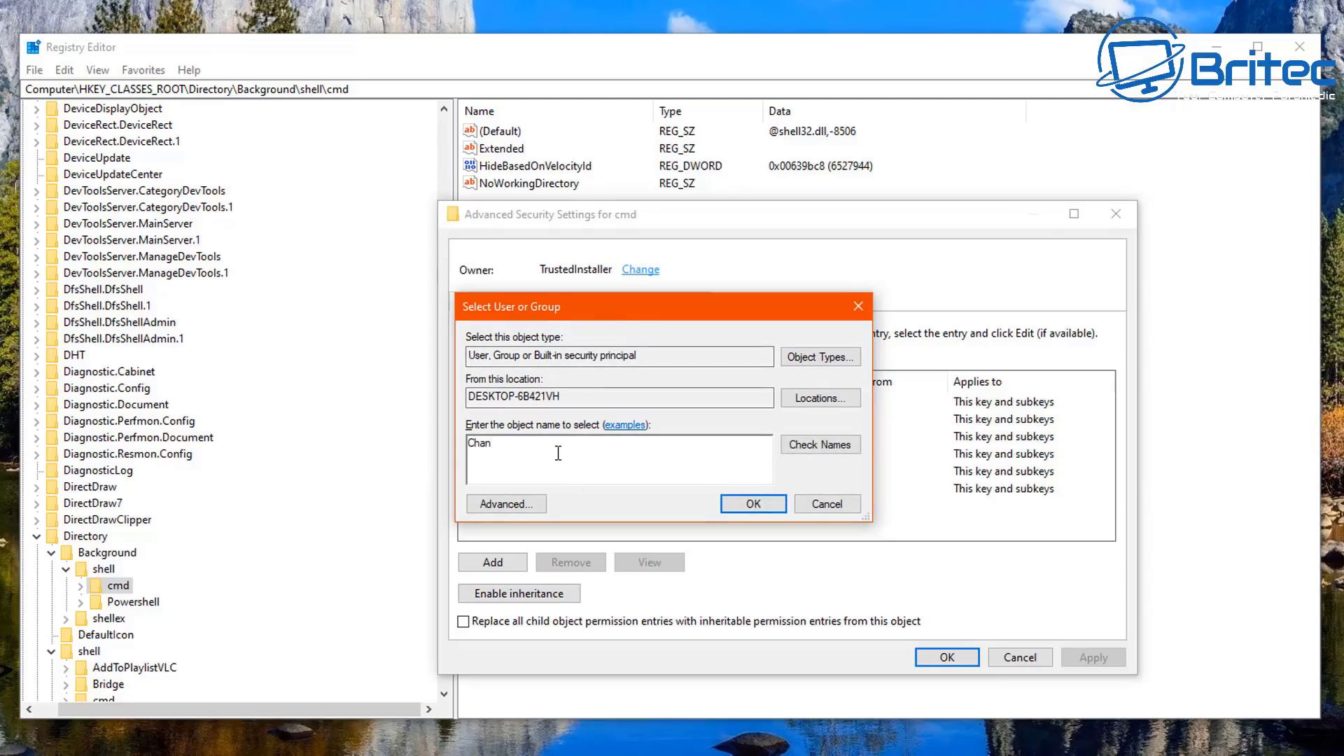
pyautogui.write('geMe')
pyautogui.click(829, 443)
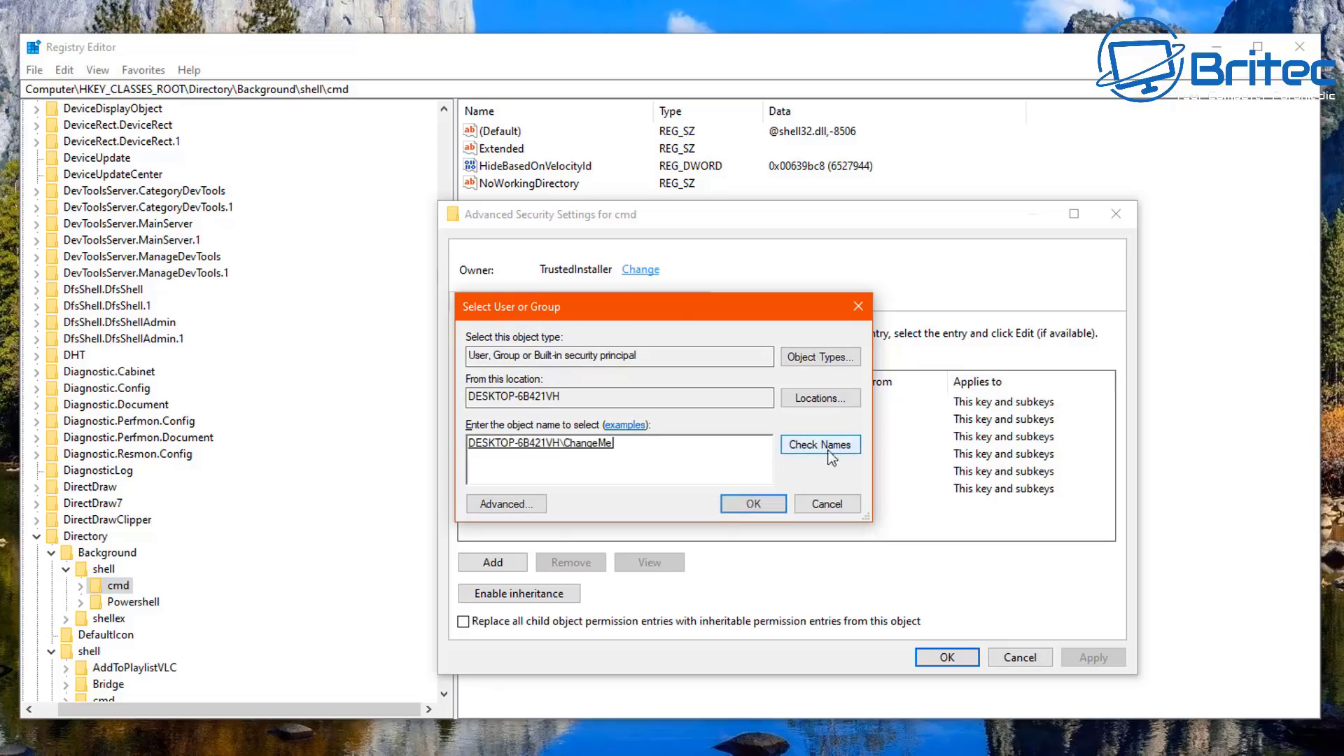
pyautogui.click(754, 505)
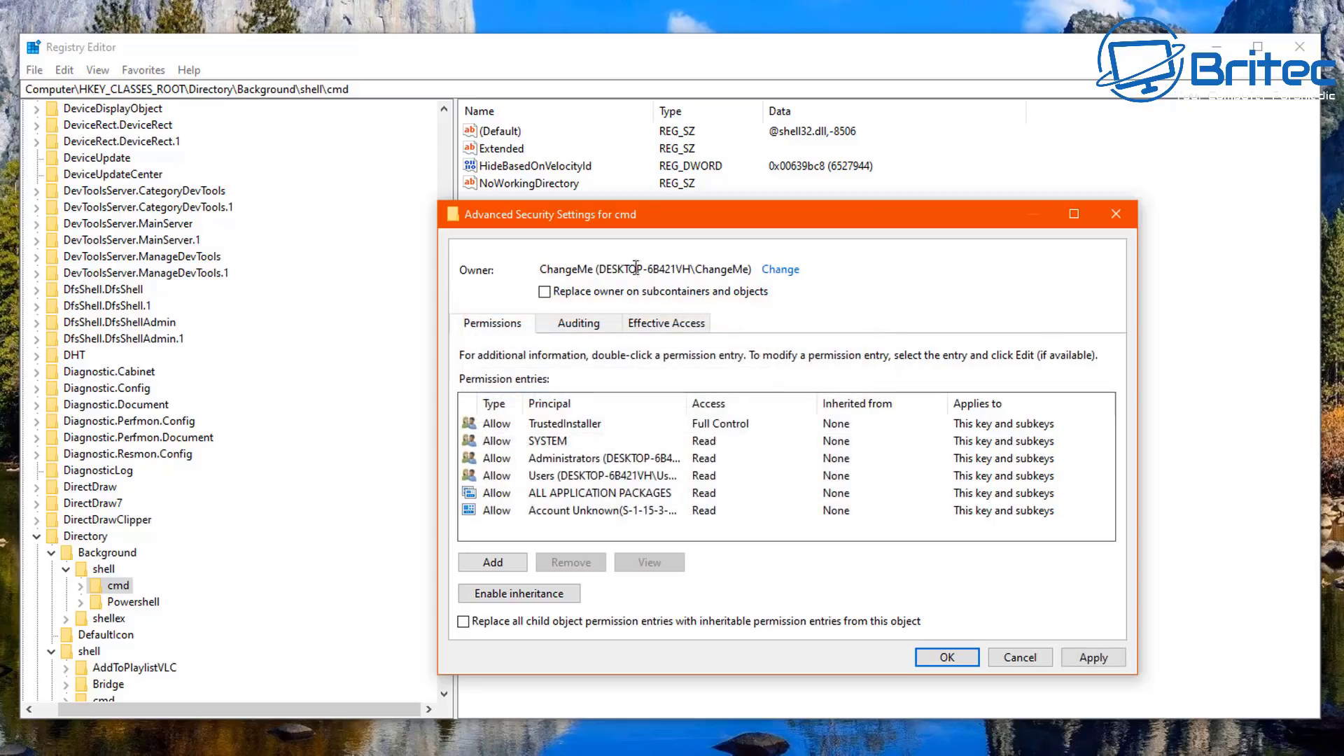
pyautogui.click(544, 292)
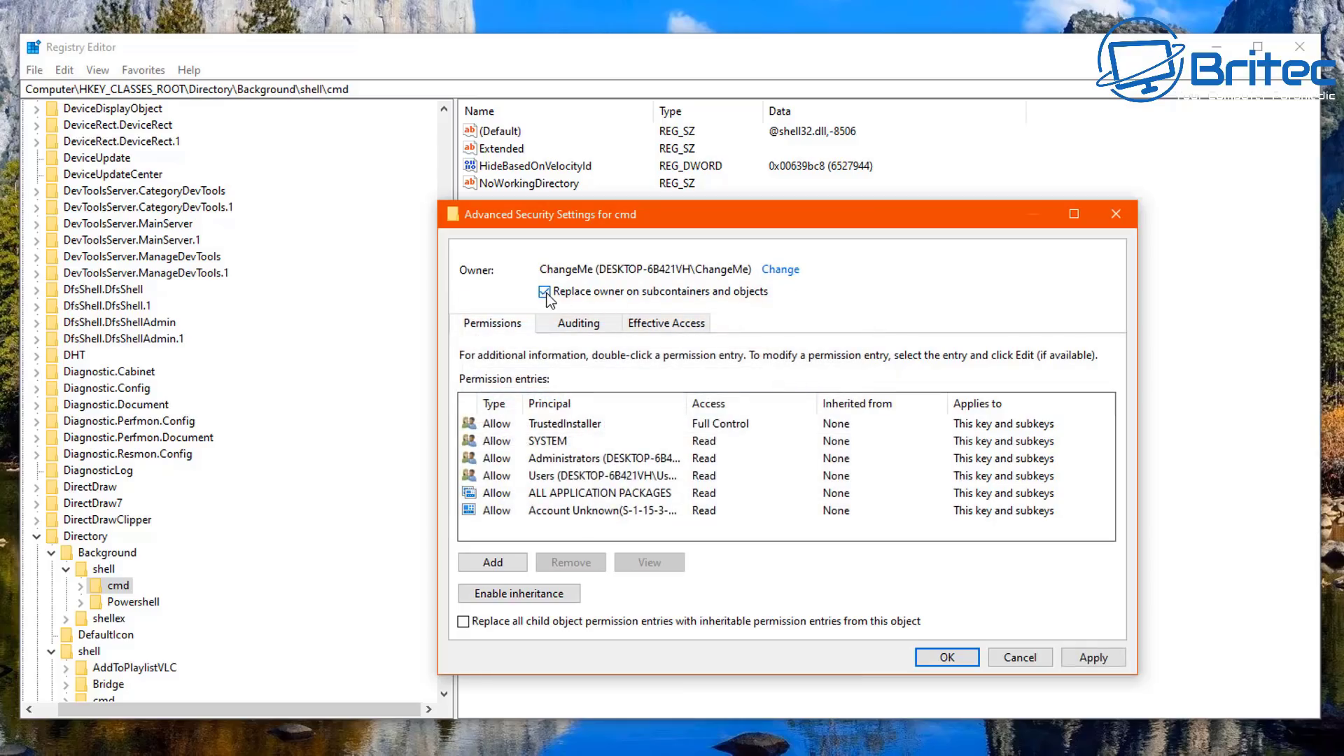
pyautogui.click(1084, 657)
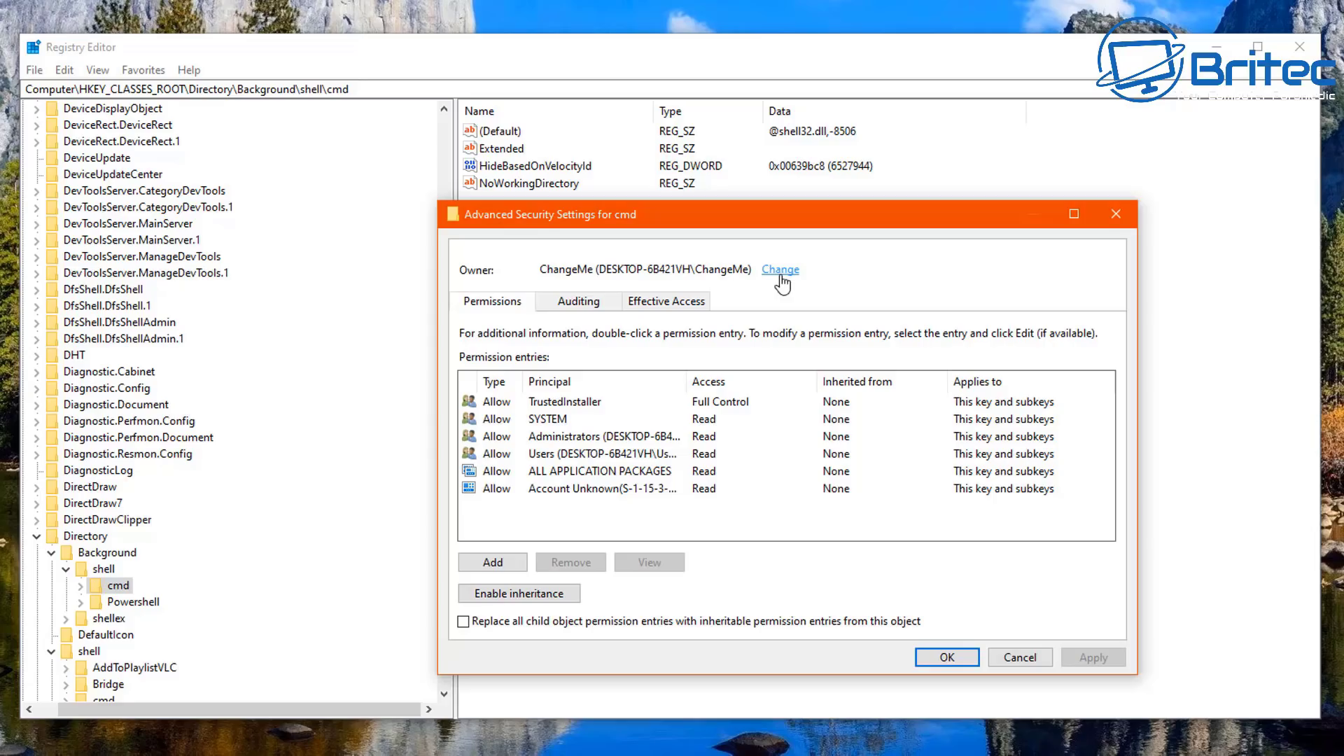
# Step: Add a new permission entry for cmd with the local user account as principal
pyautogui.click(498, 565)
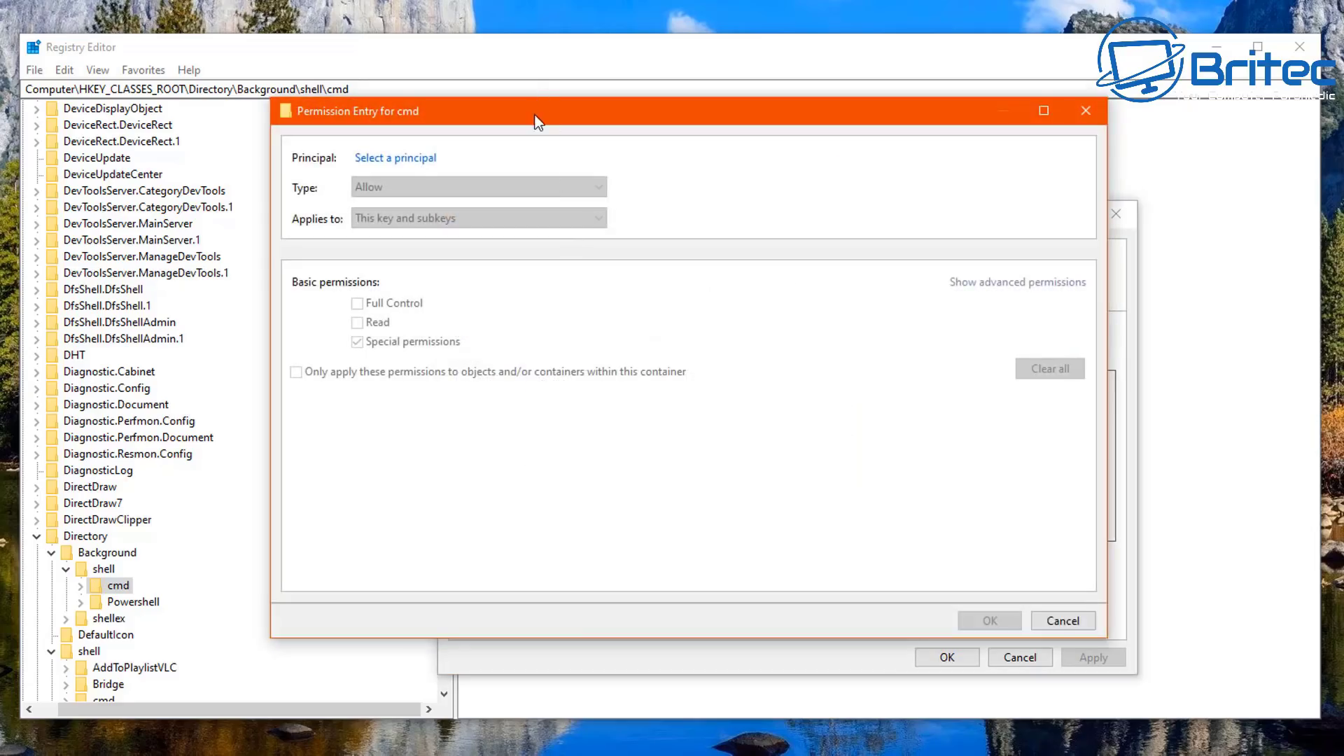
pyautogui.moveTo(526, 112); pyautogui.dragTo(606, 165)
pyautogui.click(458, 202)
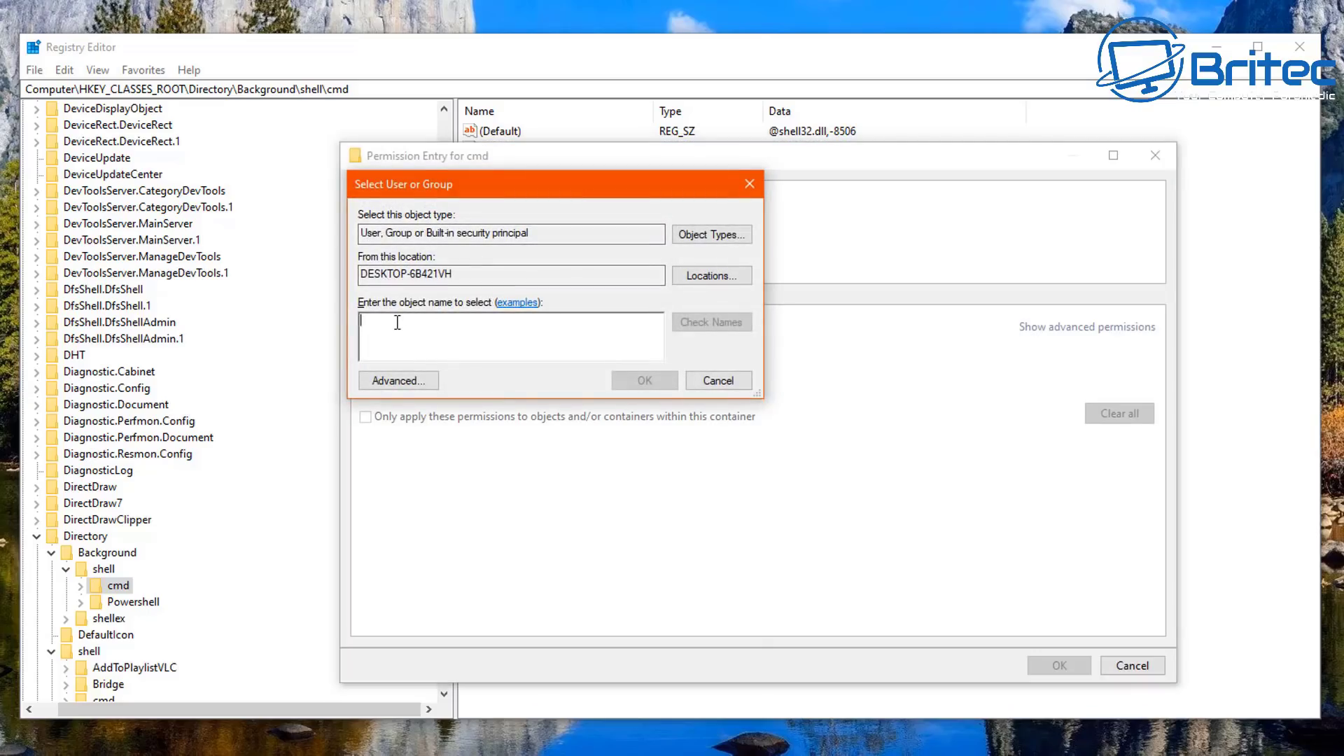
pyautogui.write('Cha')
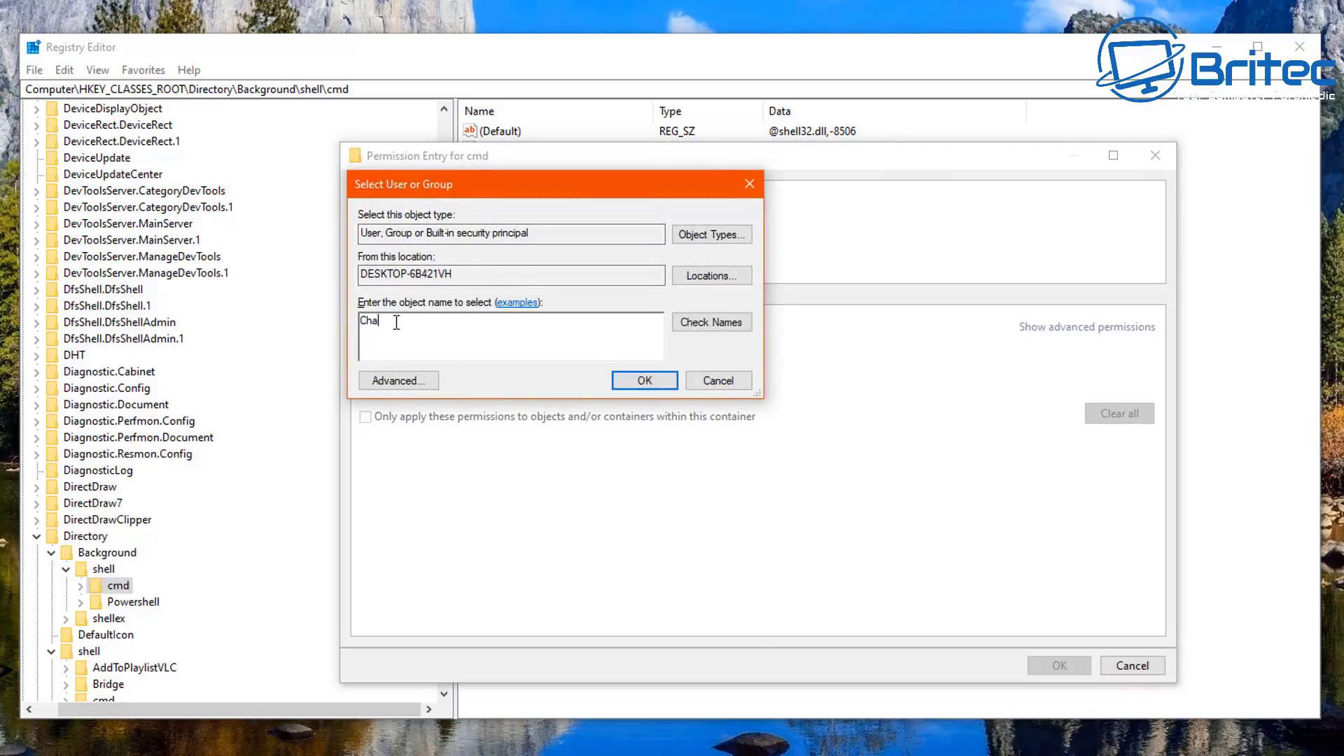
pyautogui.write('ngeMe')
pyautogui.click(714, 323)
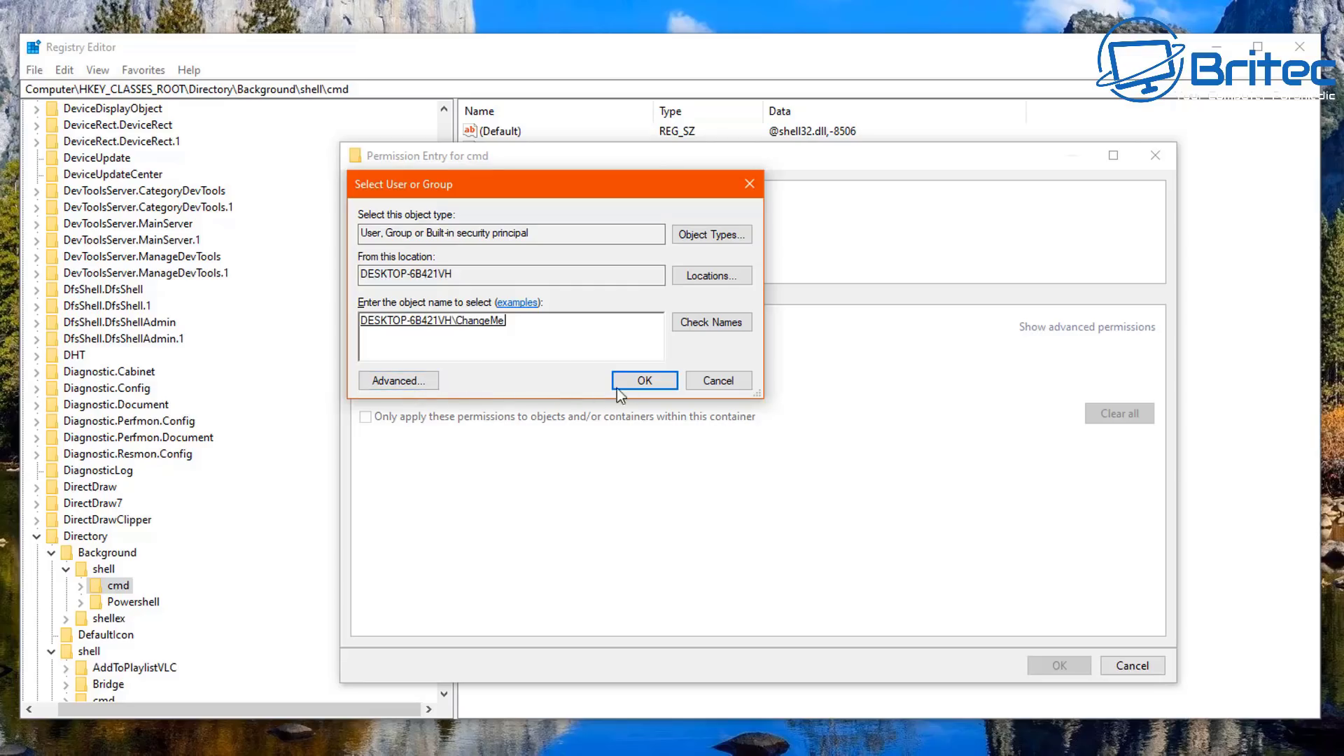
pyautogui.click(634, 384)
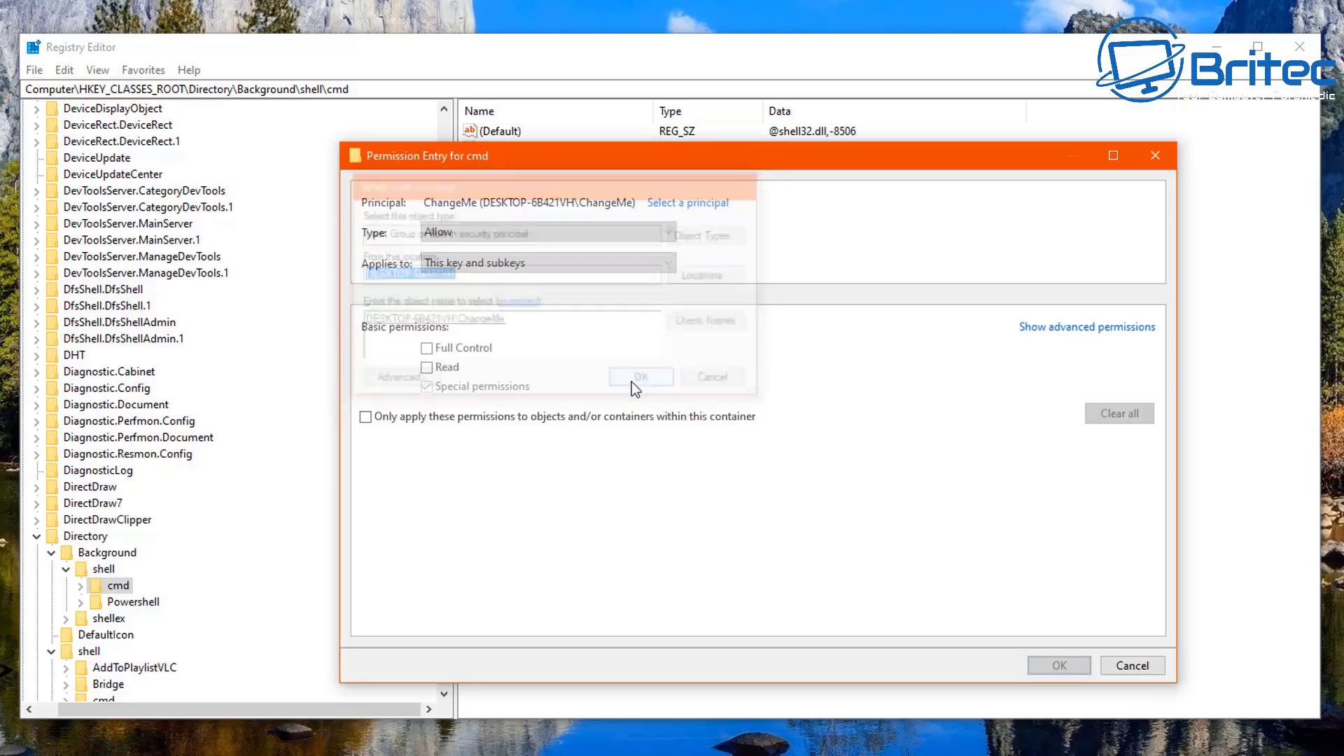
# Step: Give that account Full Control, apply it, and close the security and permissions windows
pyautogui.click(439, 345)
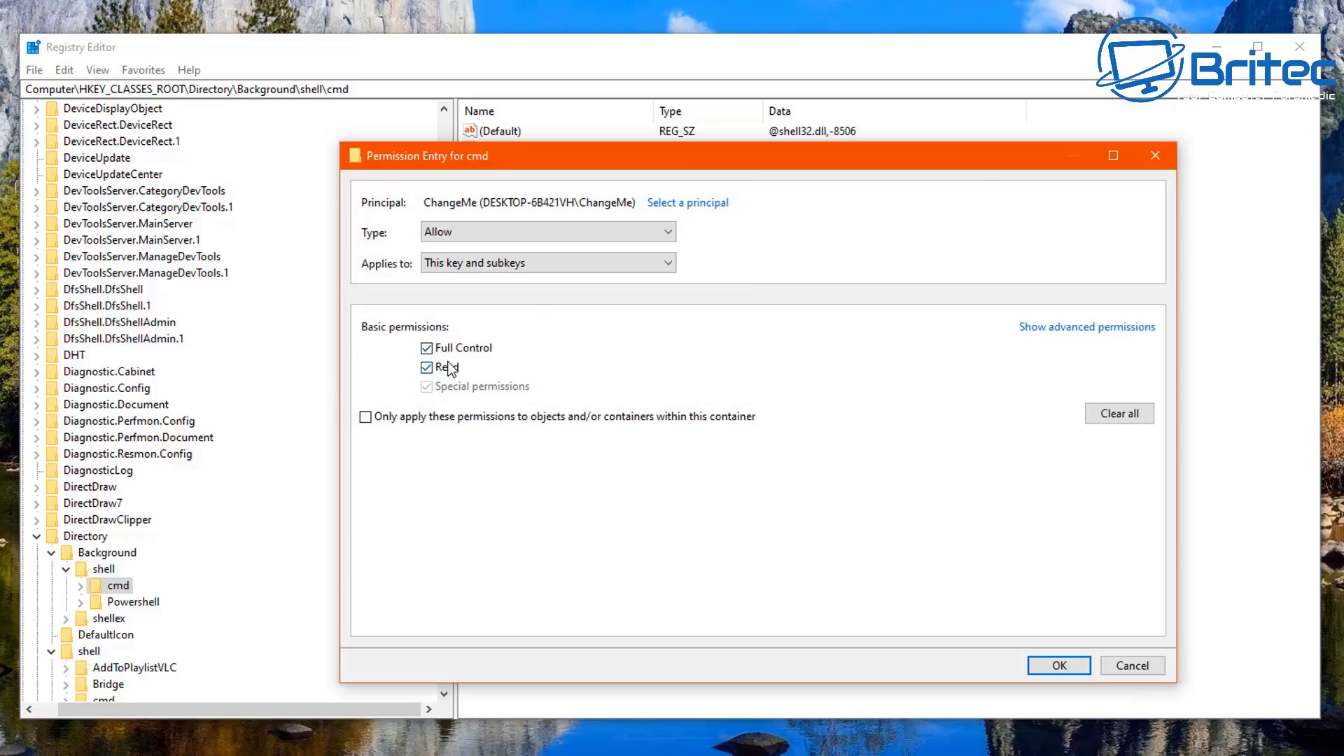
pyautogui.click(1060, 665)
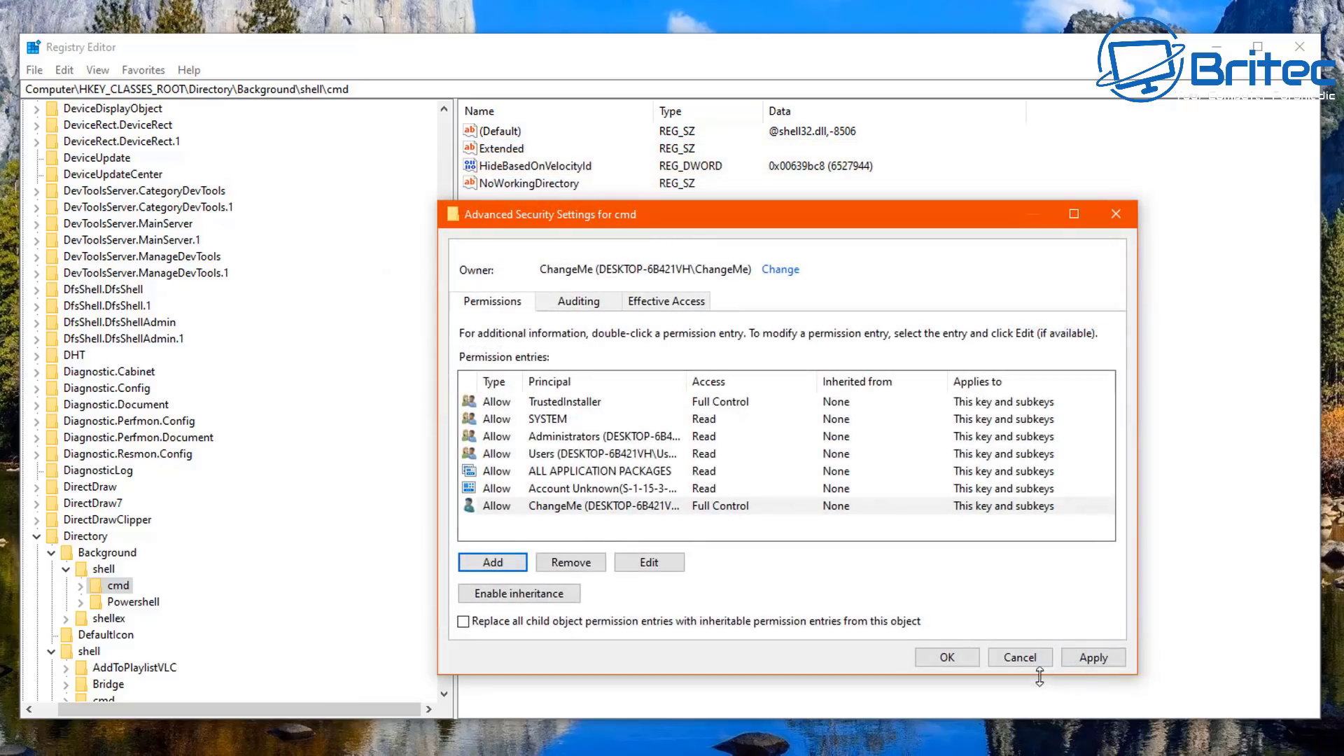
pyautogui.click(1104, 662)
pyautogui.click(955, 661)
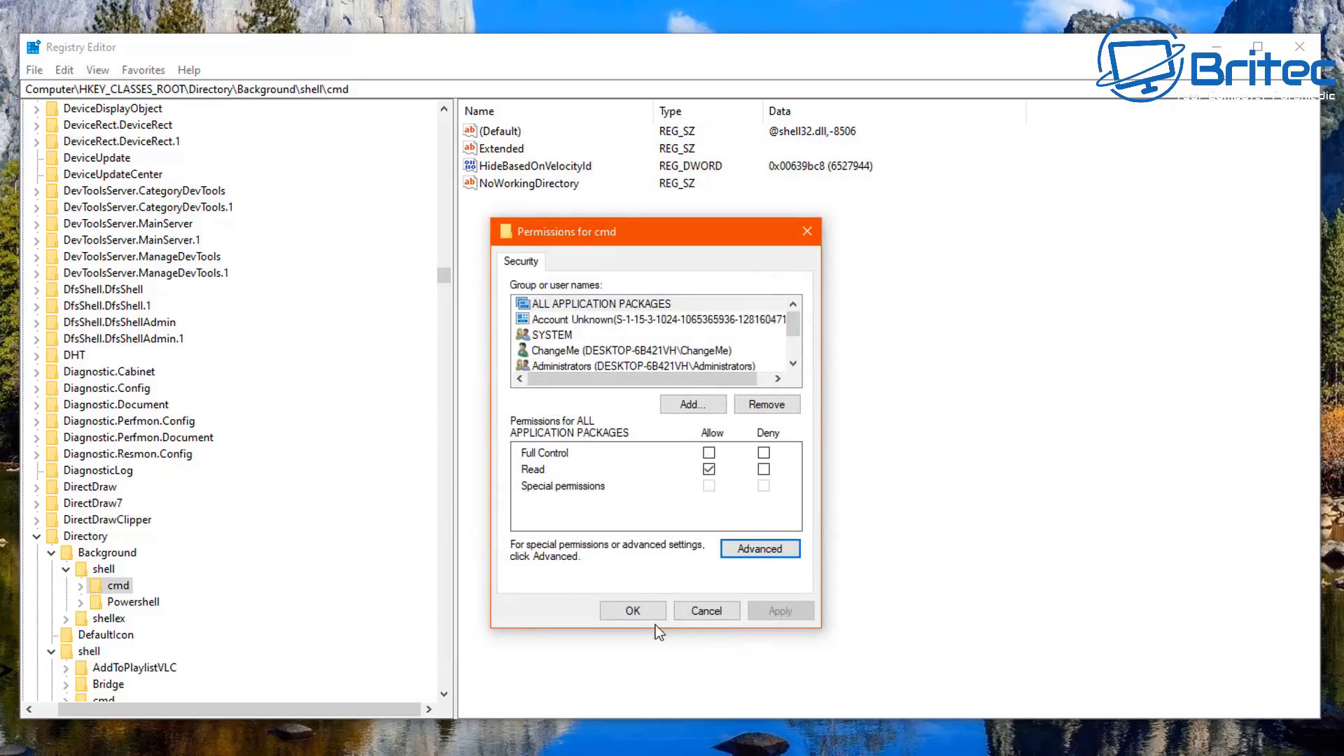
pyautogui.click(640, 610)
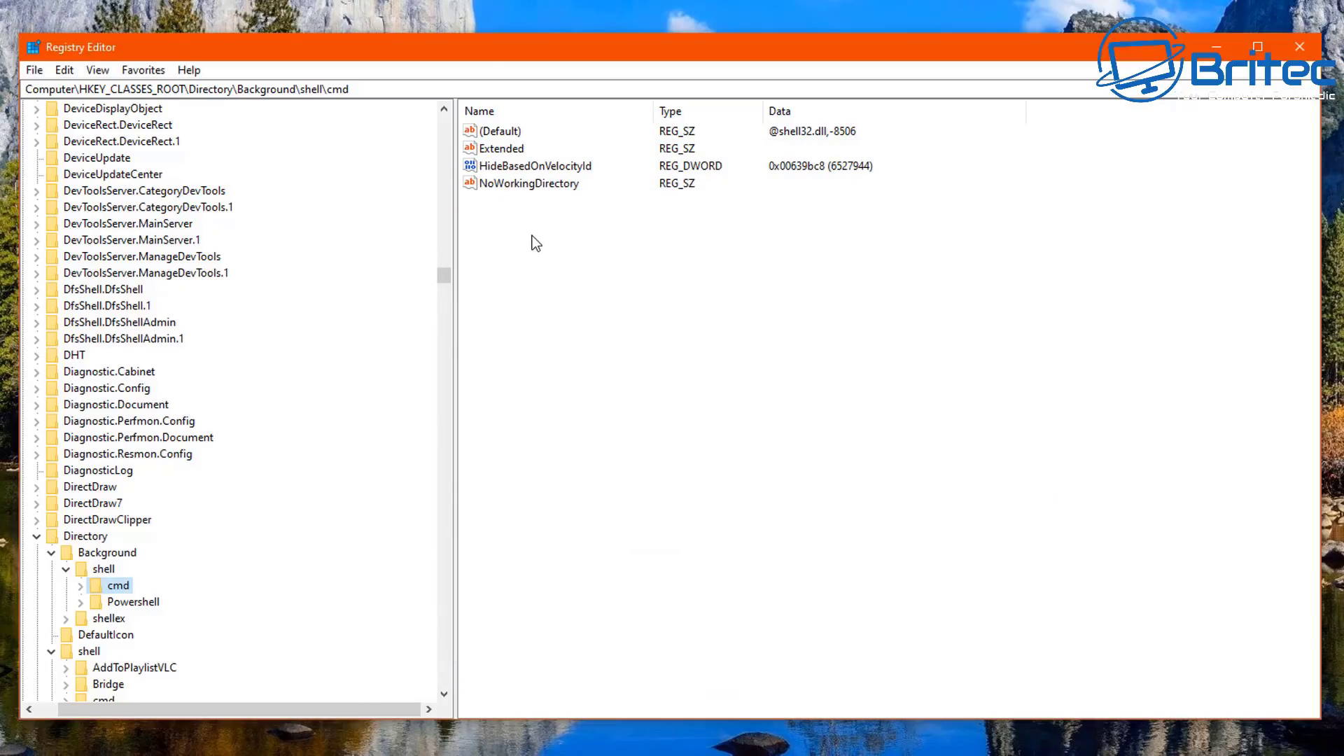
# Step: Rename the HideBasedOnVelocityId value to ShowBasedOnVelocityId by replacing 'Hide' with 'Show'
pyautogui.click(506, 166)
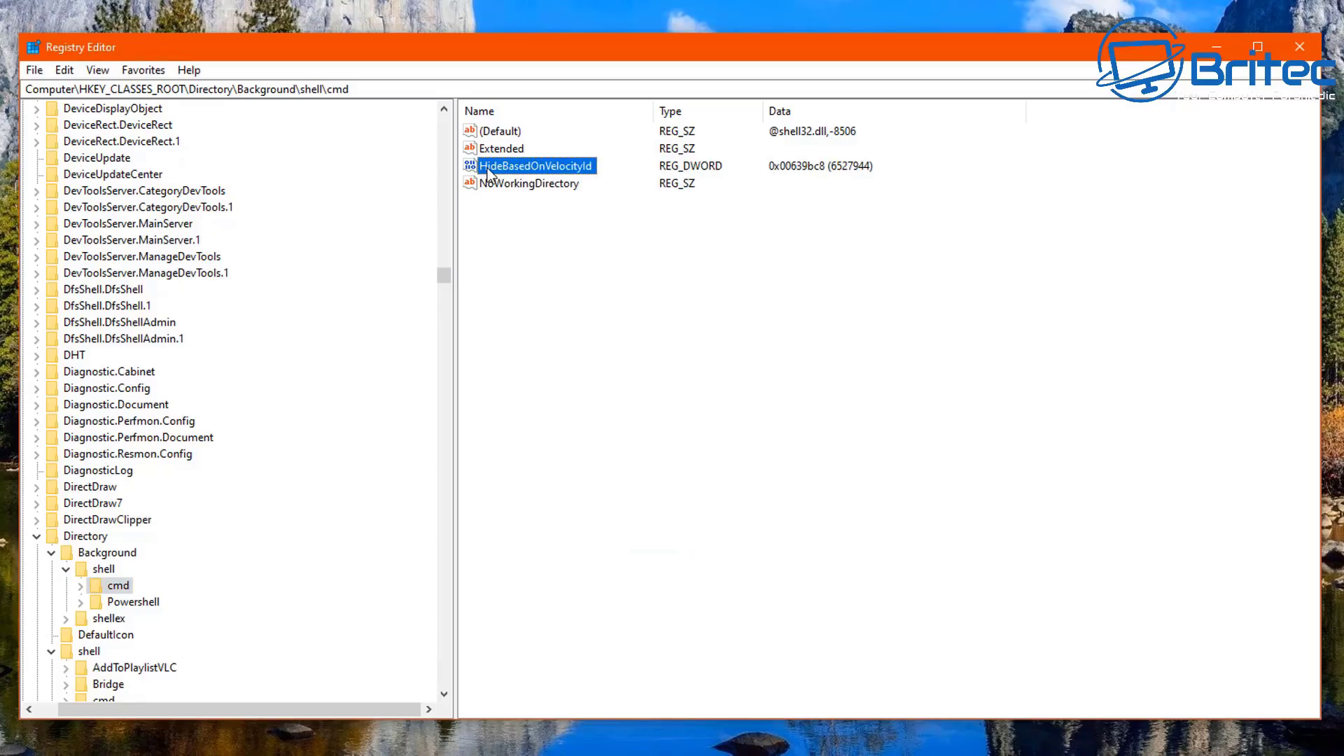
pyautogui.rightClick(498, 169)
pyautogui.click(548, 247)
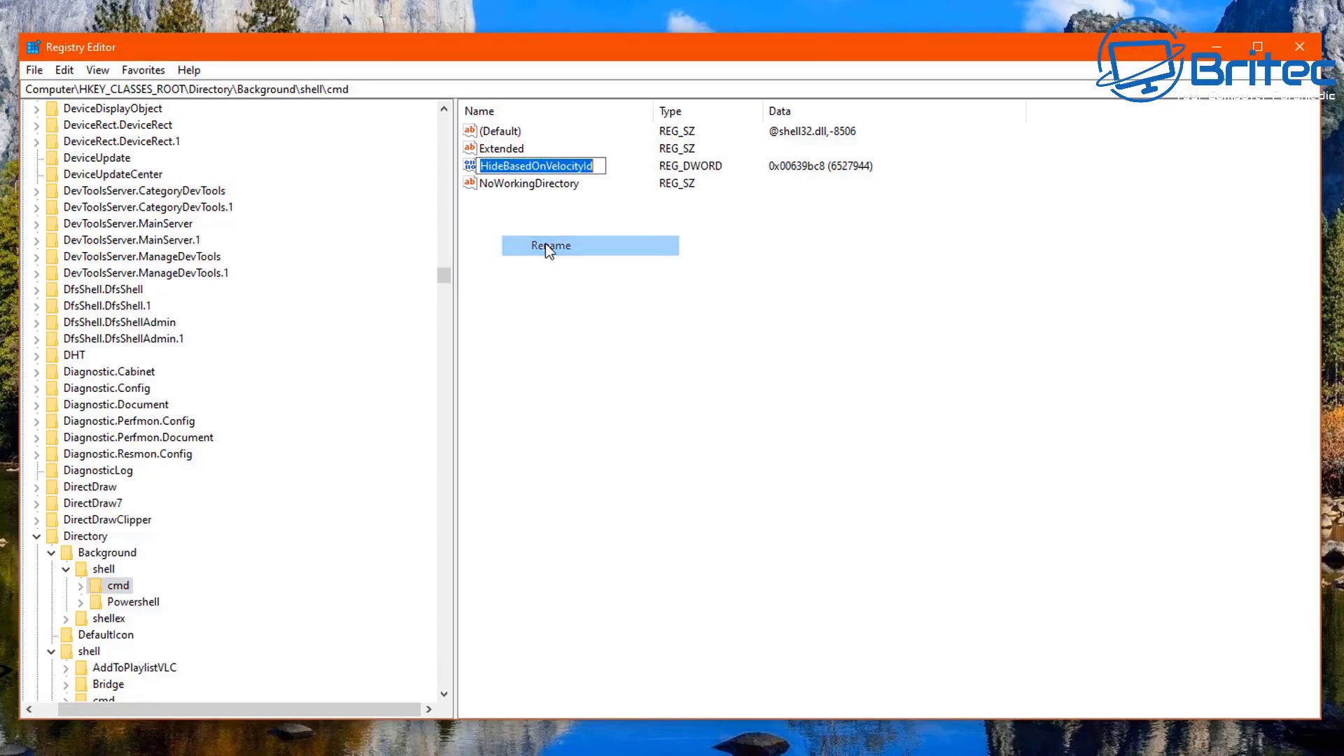
pyautogui.press('Home')
pyautogui.hotkey('shift', 'Right')
pyautogui.hotkey('shift', 'Right')
pyautogui.hotkey('shift', 'Right')
pyautogui.hotkey('shift', 'Right')
pyautogui.write('Show')
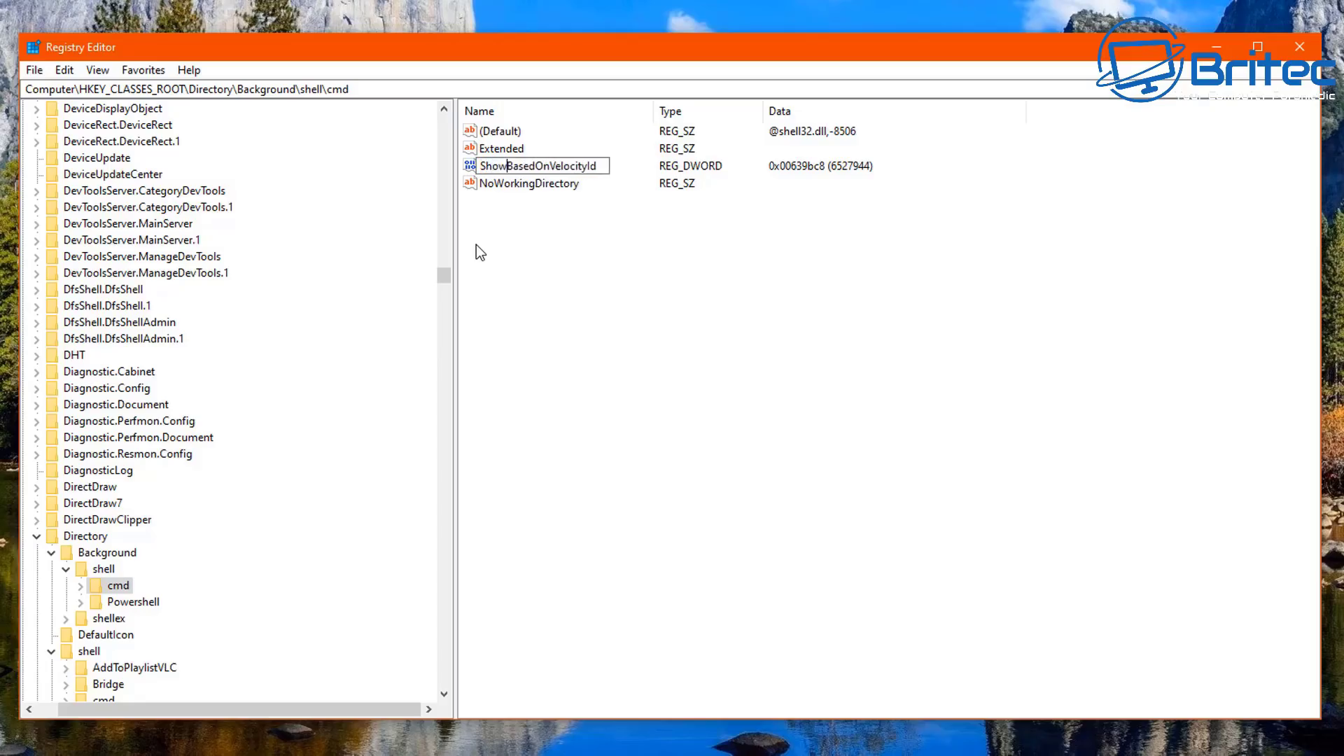
pyautogui.press('Return')
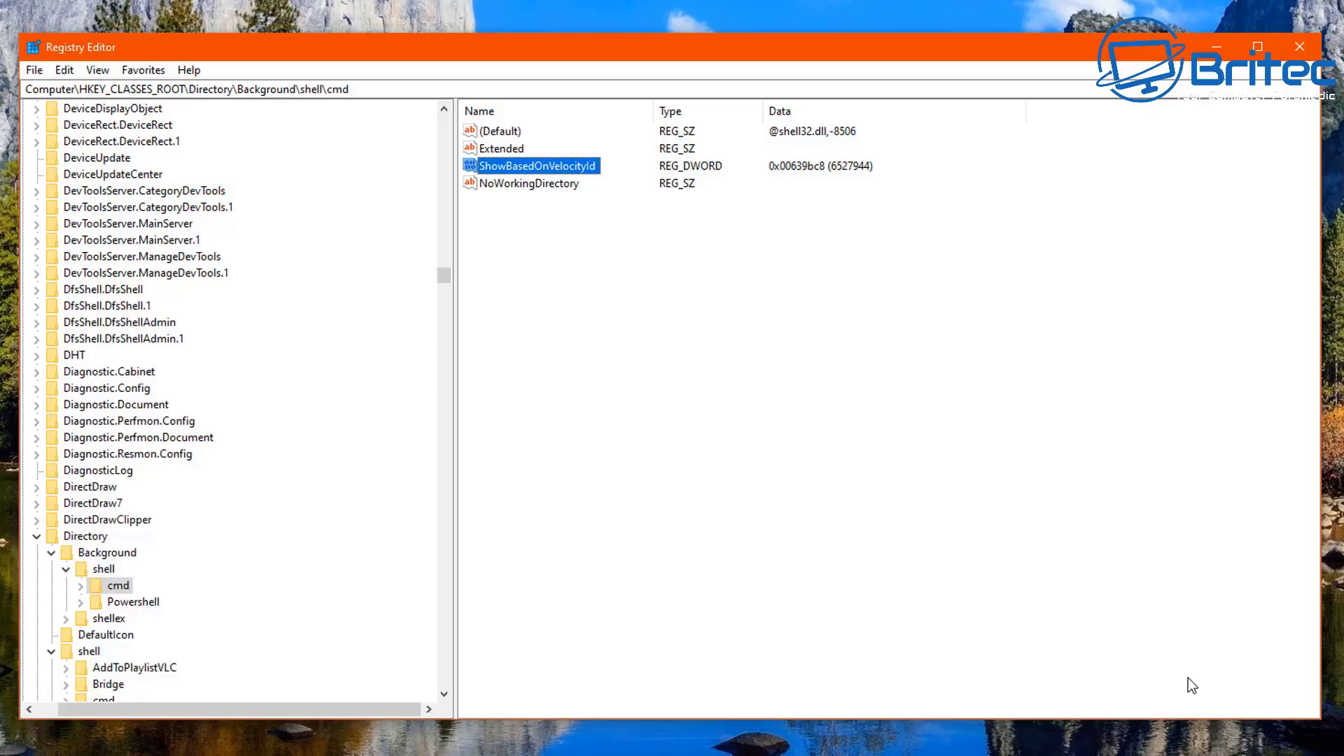
# Step: Collapse the shell, Background and Directory keys in the registry tree
pyautogui.click(1209, 737)
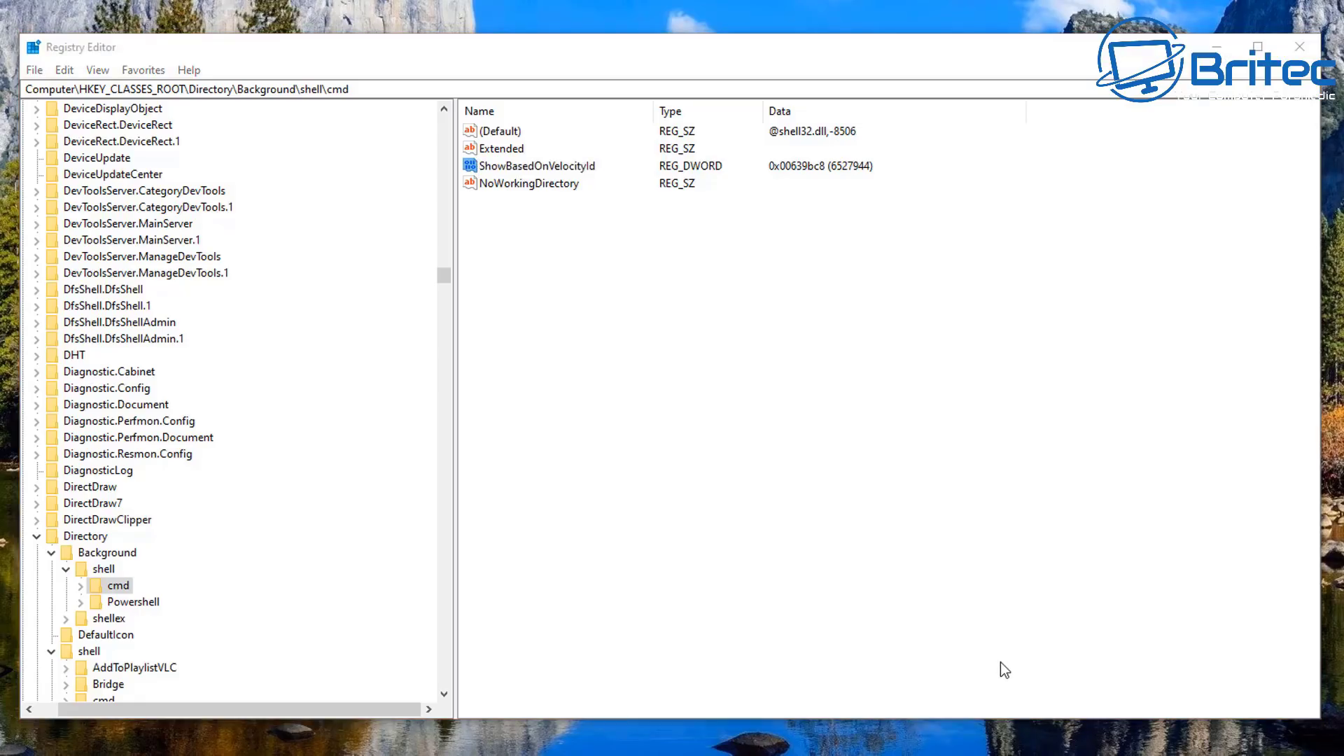
pyautogui.click(66, 569)
pyautogui.click(51, 553)
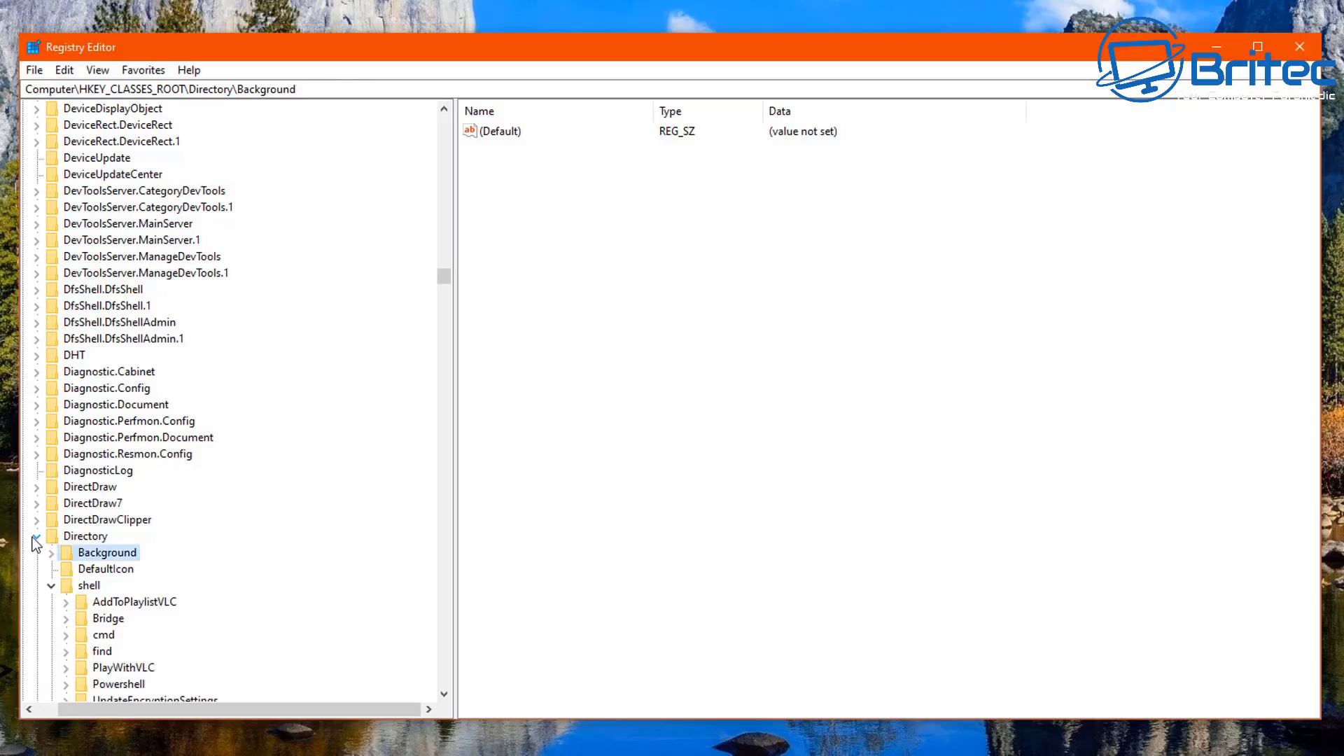
pyautogui.click(37, 538)
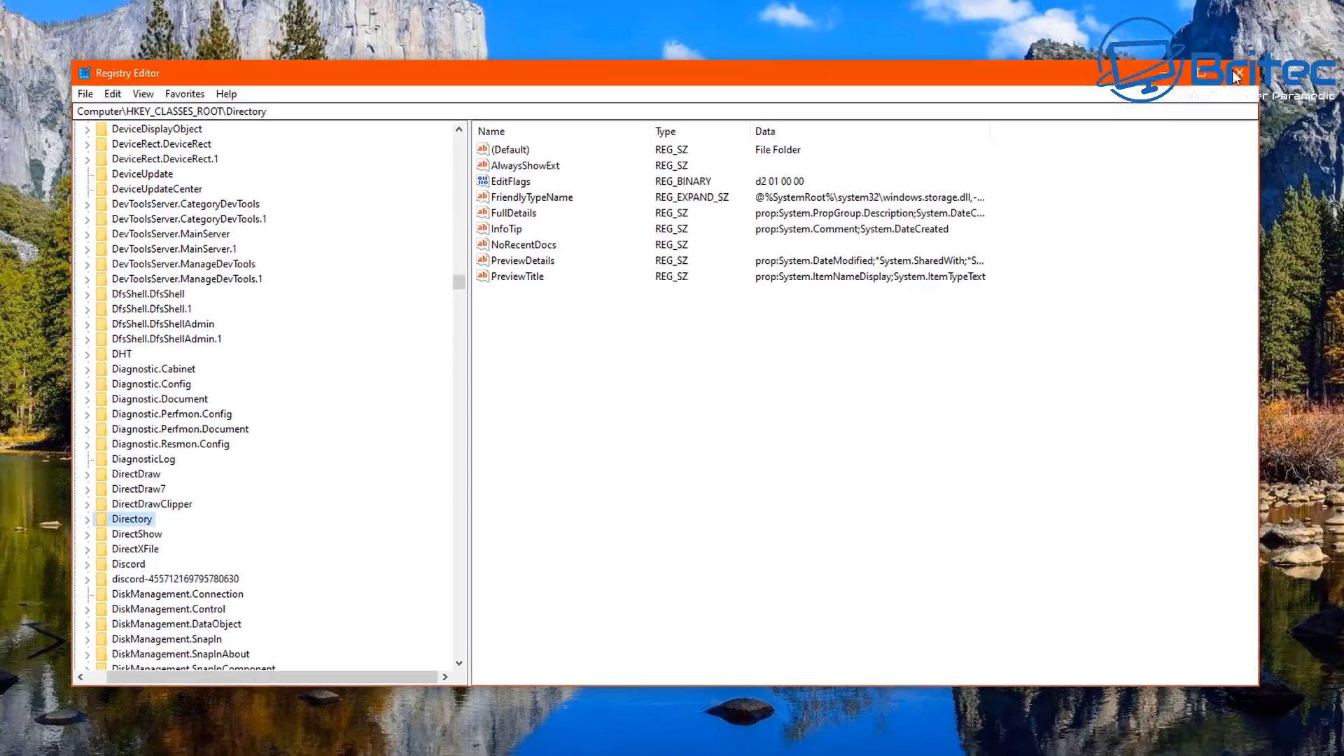
# Step: Close Registry Editor, restart Windows Explorer from Task Manager, then close Task Manager
pyautogui.click(1300, 47)
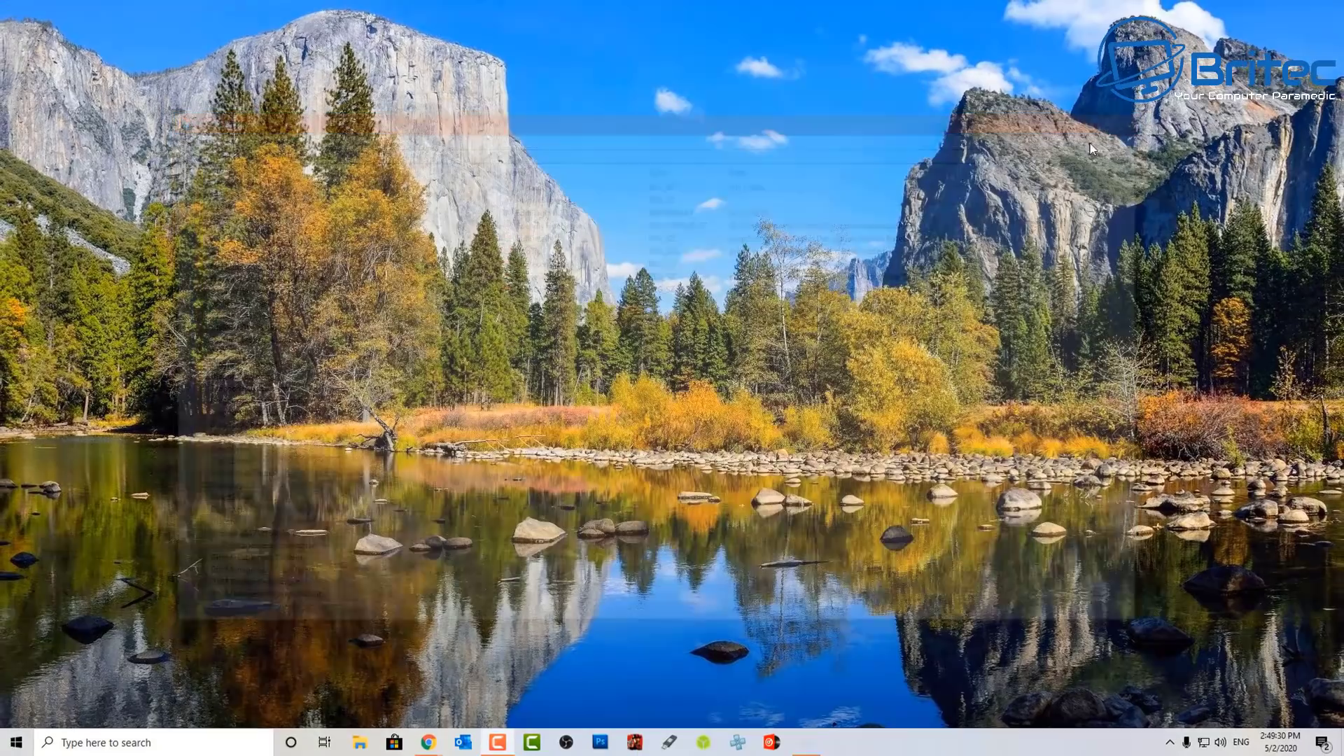
pyautogui.rightClick(839, 743)
pyautogui.click(866, 681)
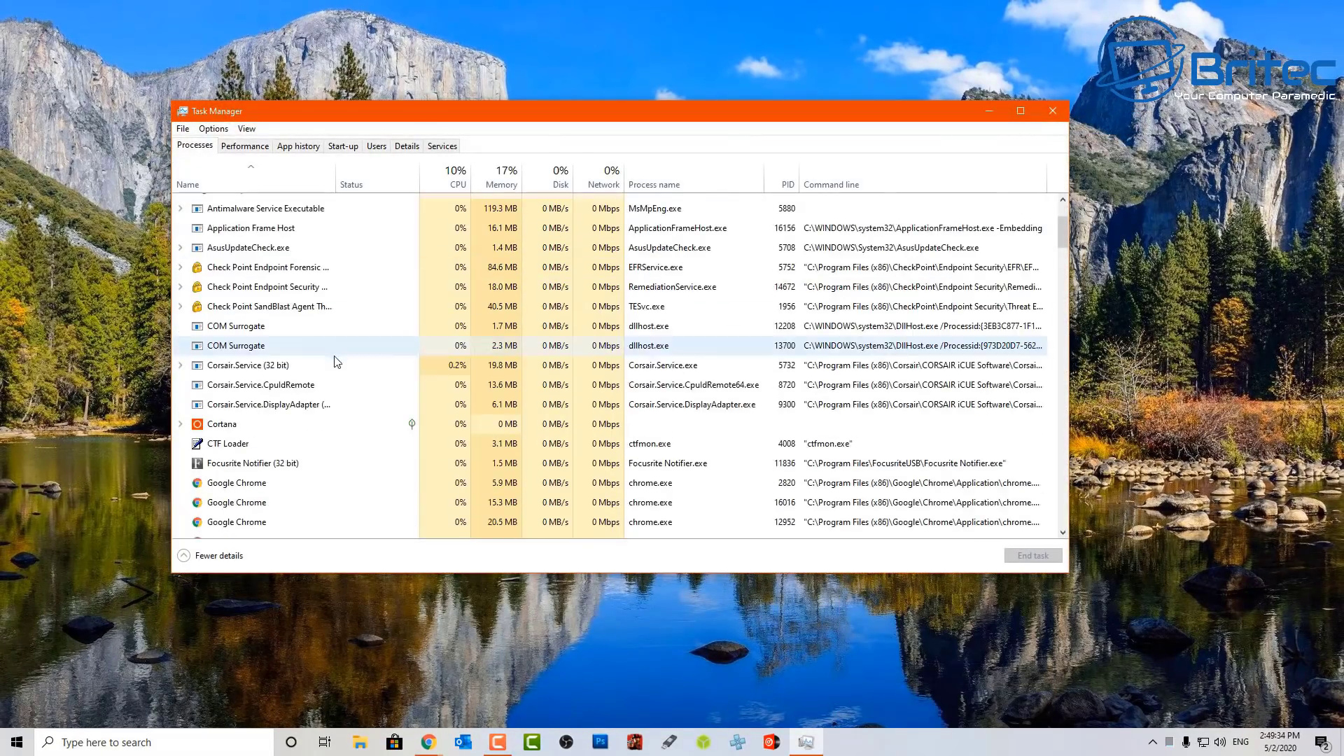
pyautogui.scroll(3, 302, 388)
pyautogui.scroll(-2, 305, 394)
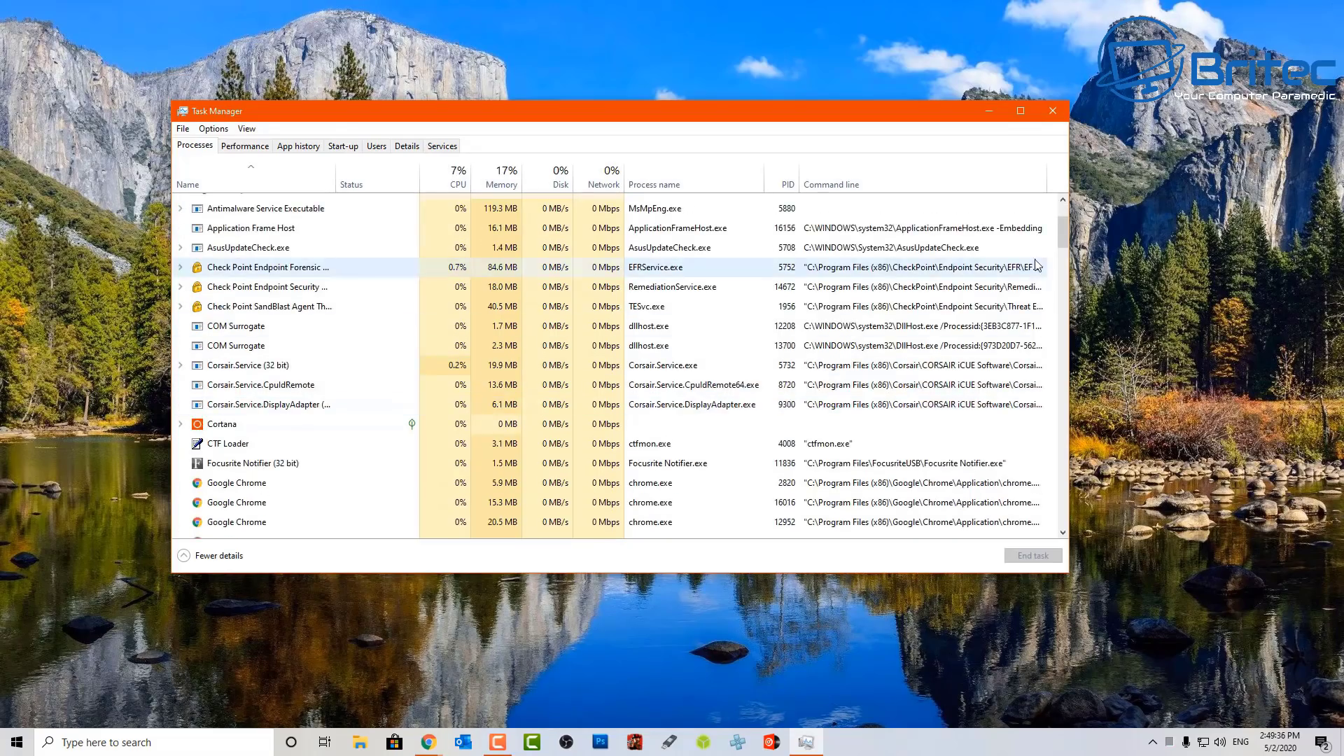
pyautogui.moveTo(1062, 237); pyautogui.dragTo(1059, 543)
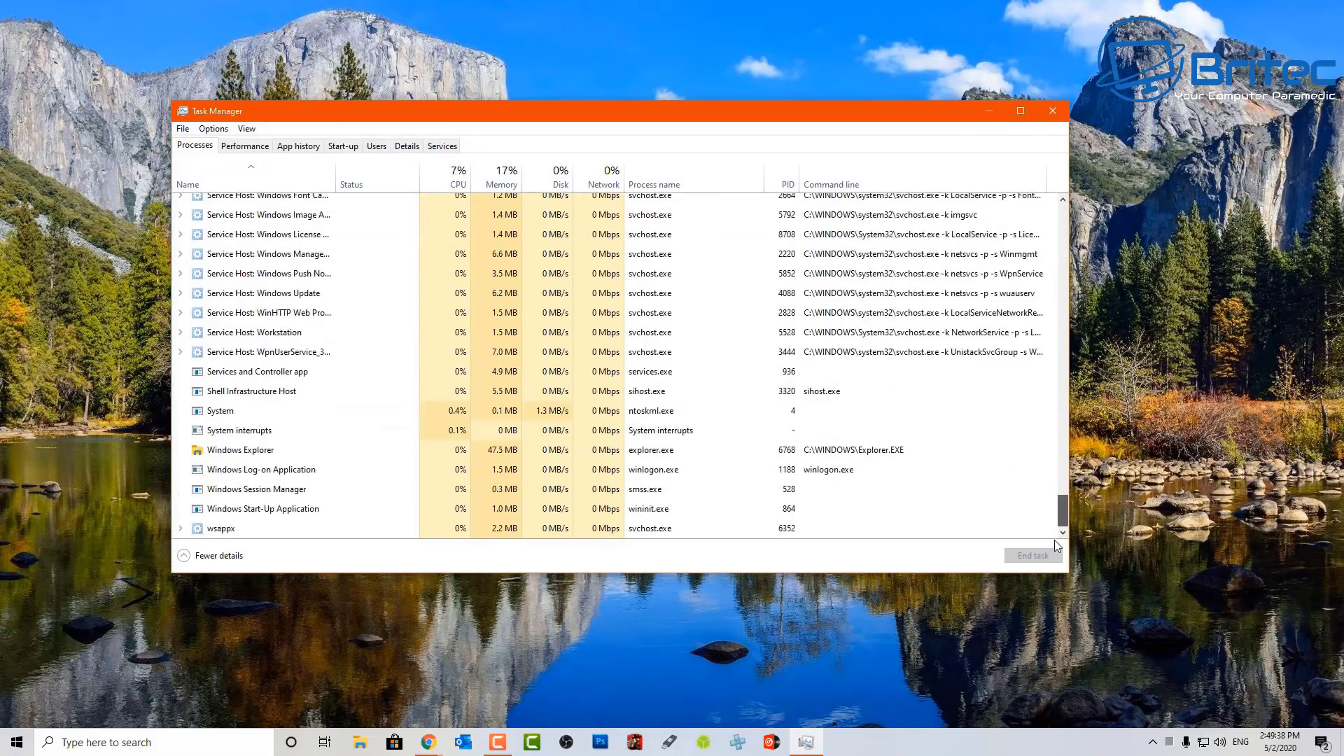
pyautogui.click(248, 452)
pyautogui.click(1029, 555)
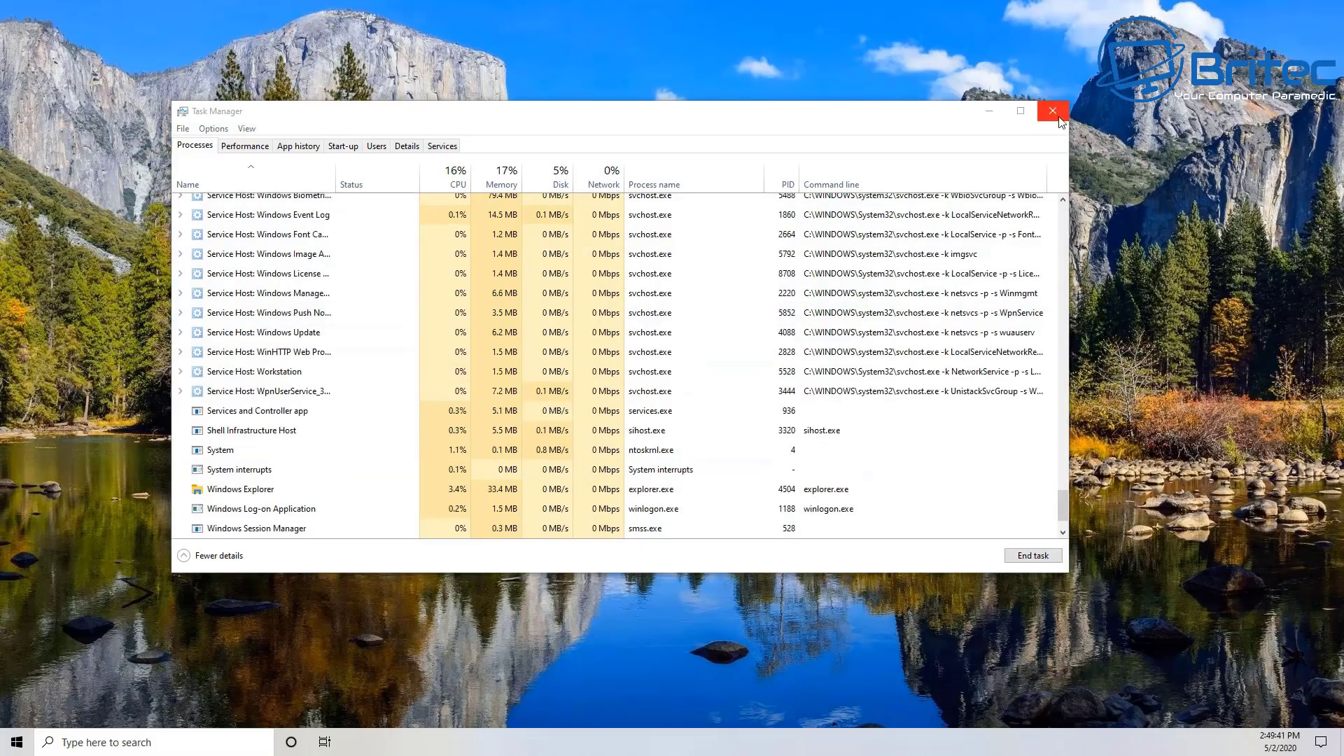
pyautogui.click(1053, 112)
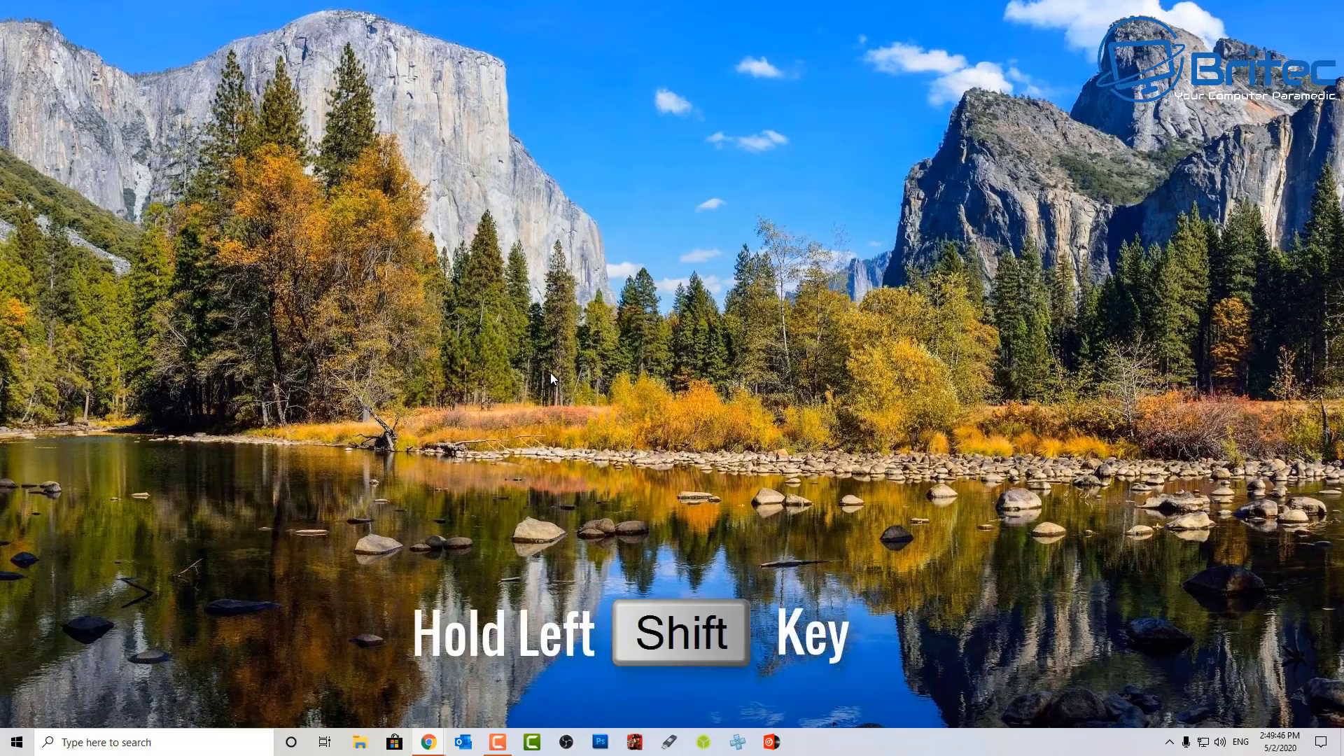
pyautogui.keyDown('shift'); pyautogui.rightClick(550, 371); pyautogui.keyUp('shift')
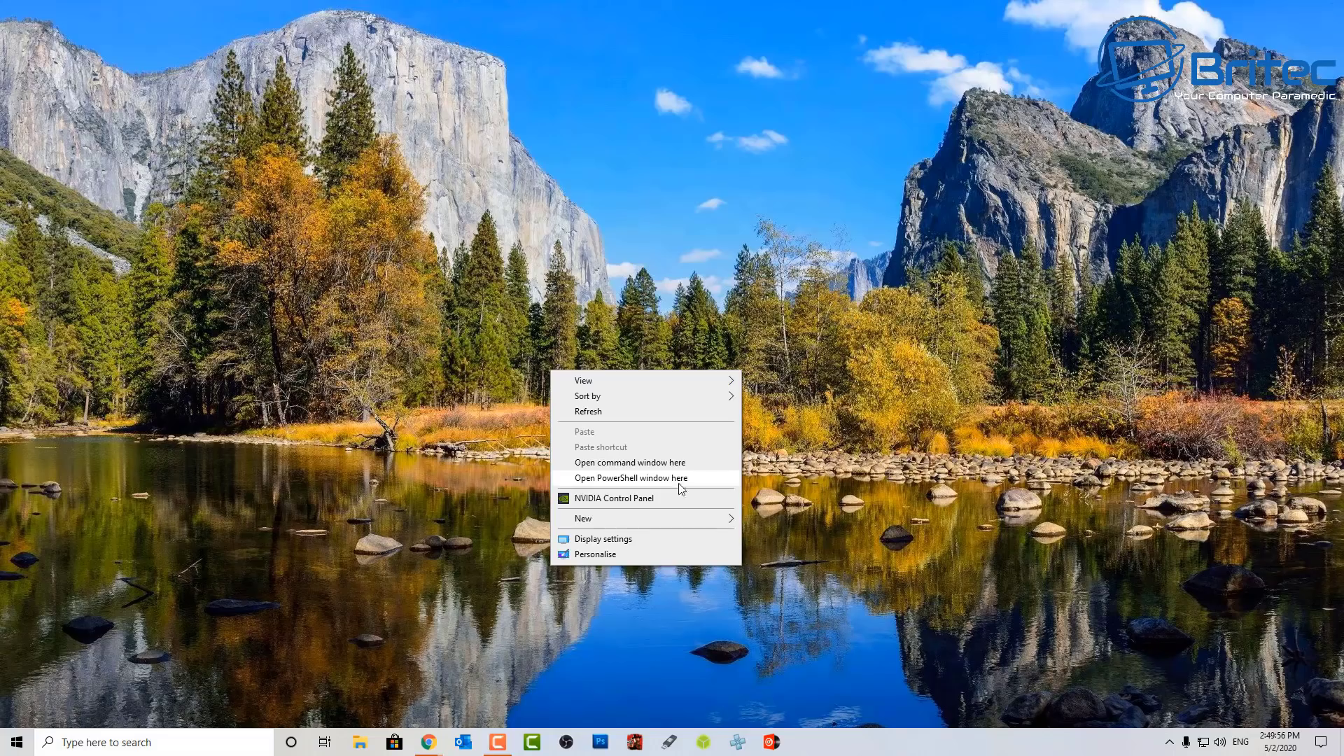
pyautogui.click(840, 459)
pyautogui.rightClick(610, 332)
pyautogui.click(907, 380)
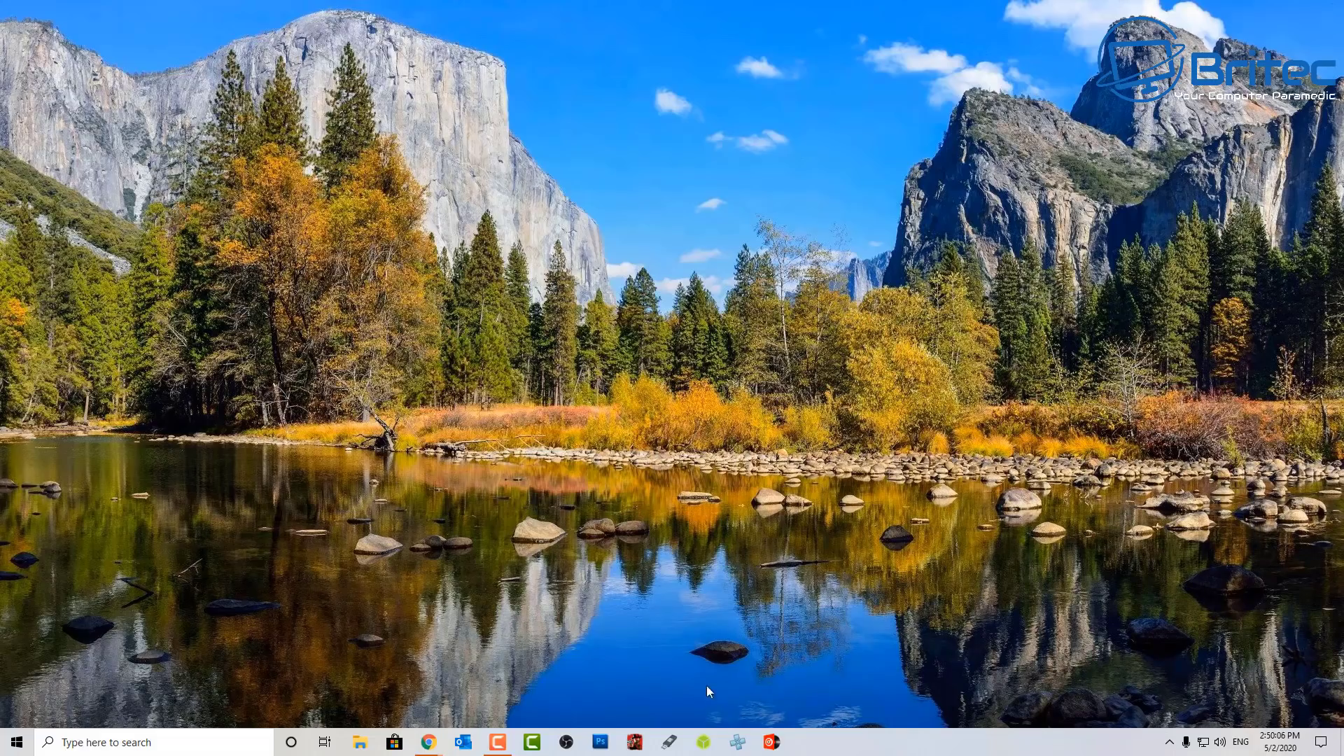
# Step: Open a command window at Program Files on Local Disk (C:) from File Explorer
pyautogui.click(359, 742)
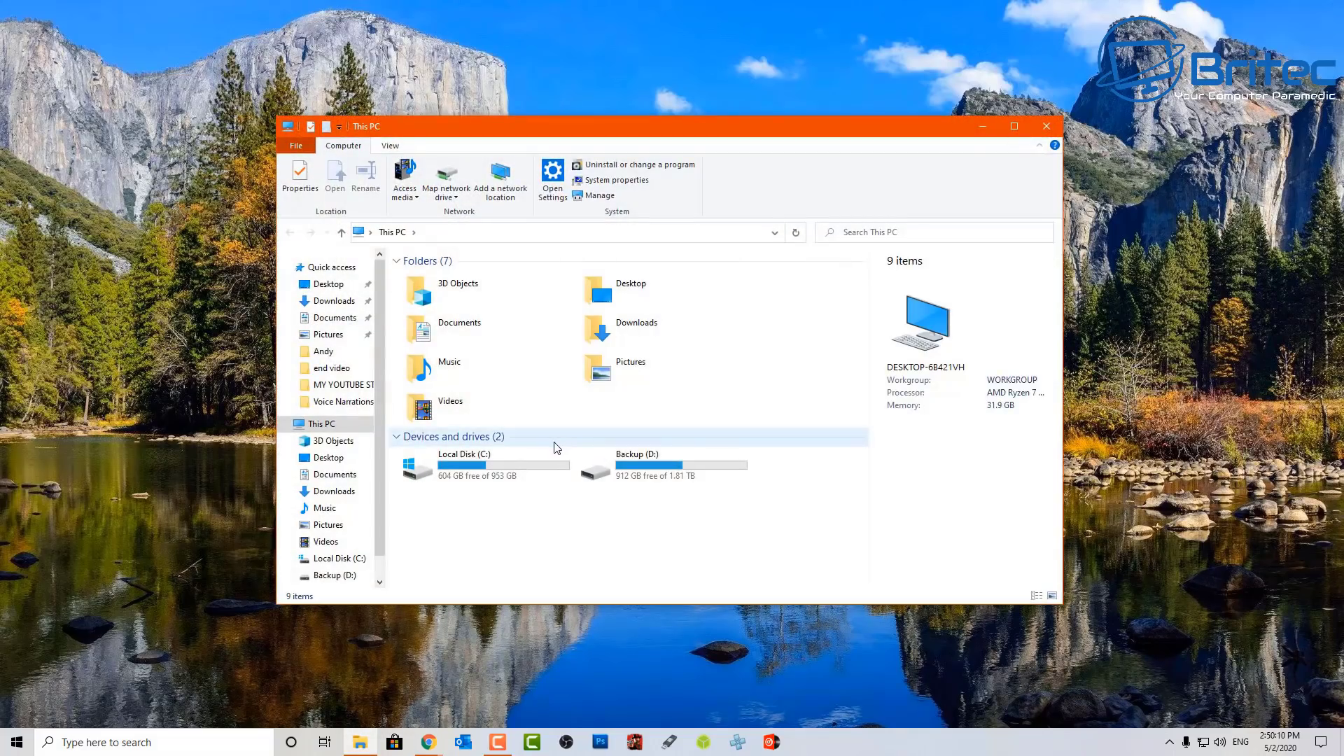
pyautogui.doubleClick(506, 464)
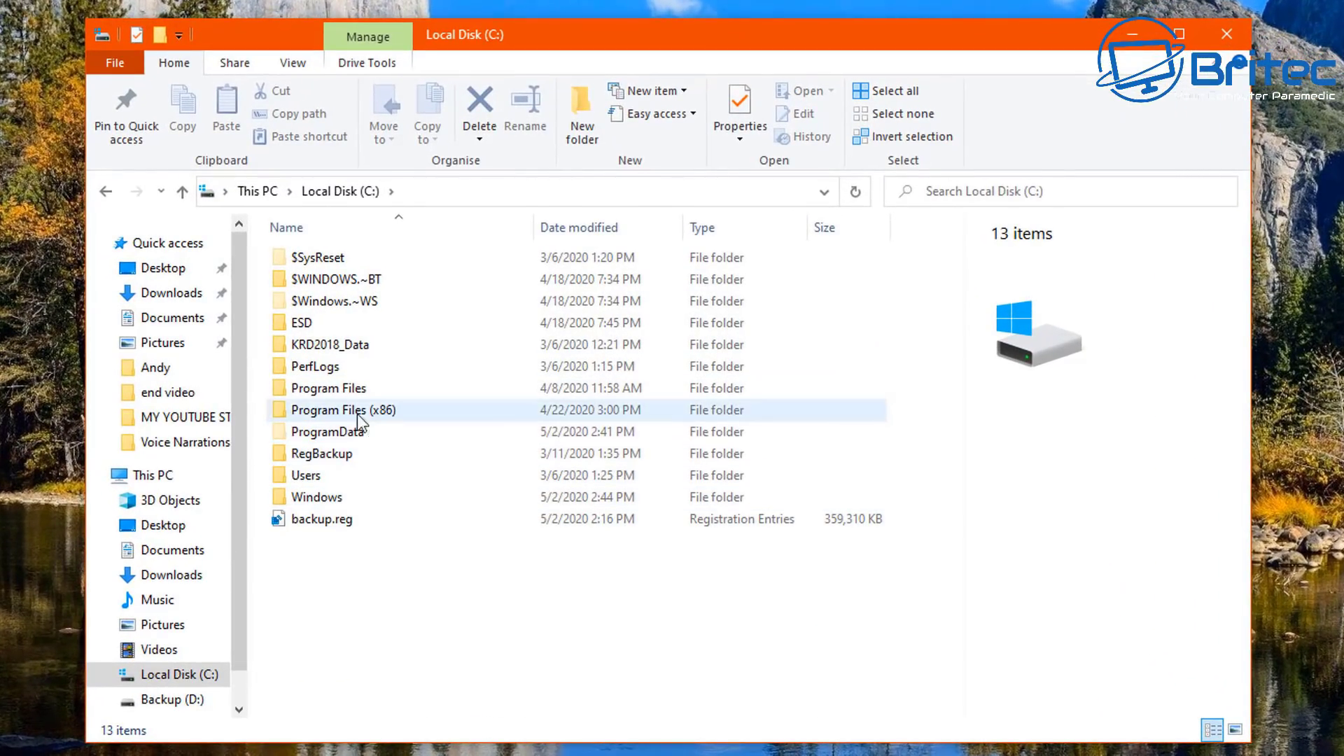
pyautogui.click(343, 392)
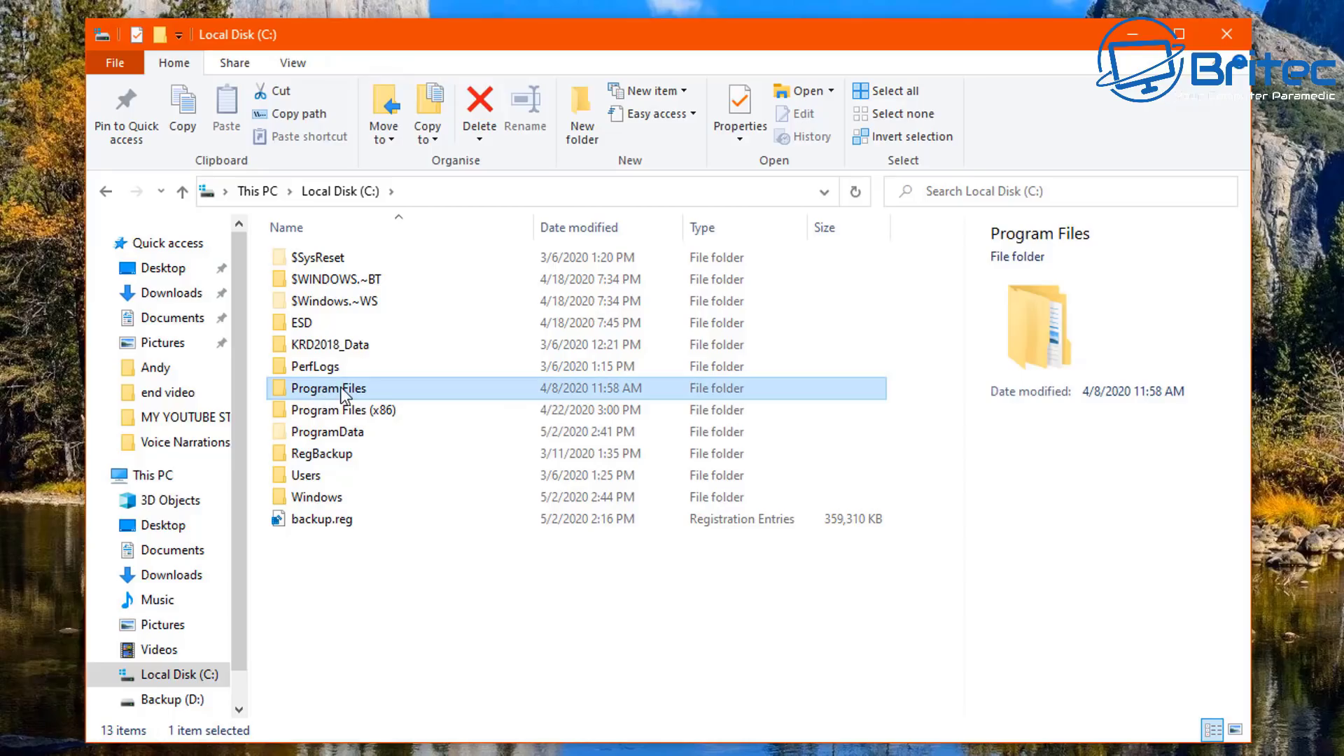
pyautogui.rightClick(343, 394)
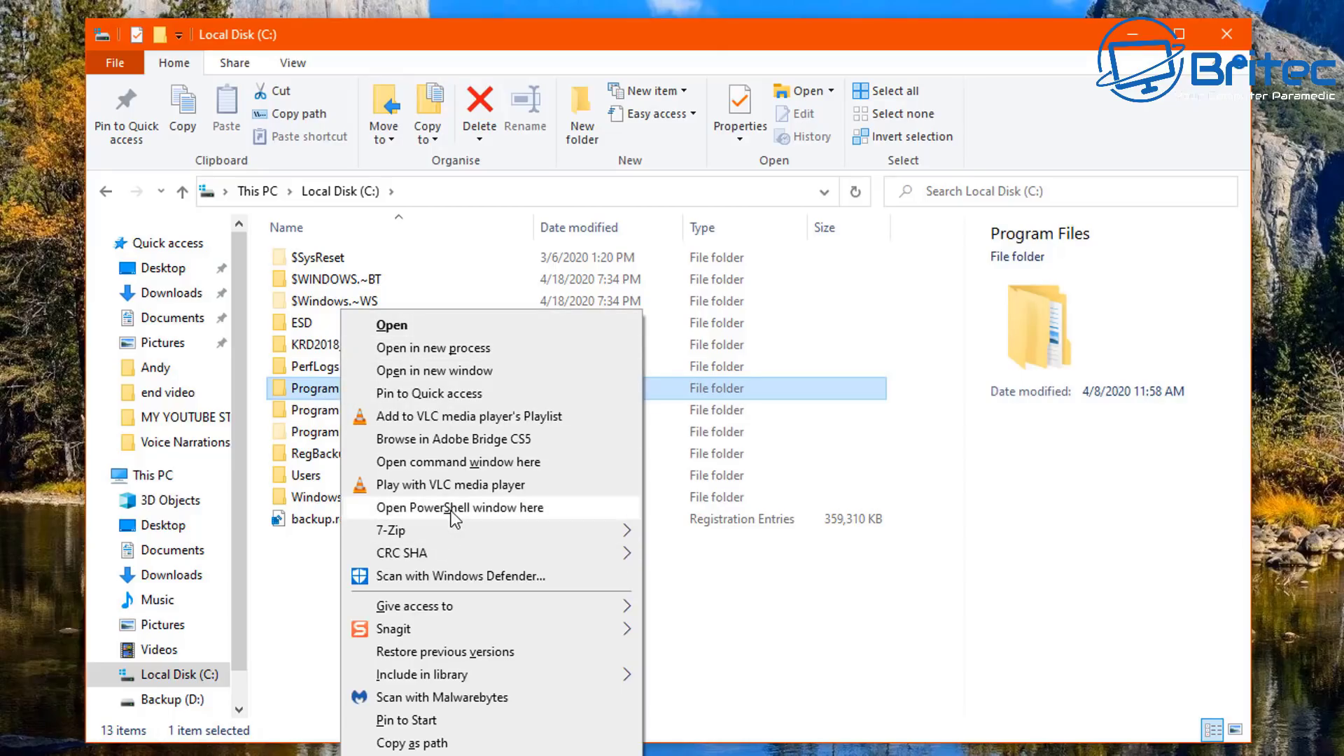
pyautogui.click(458, 463)
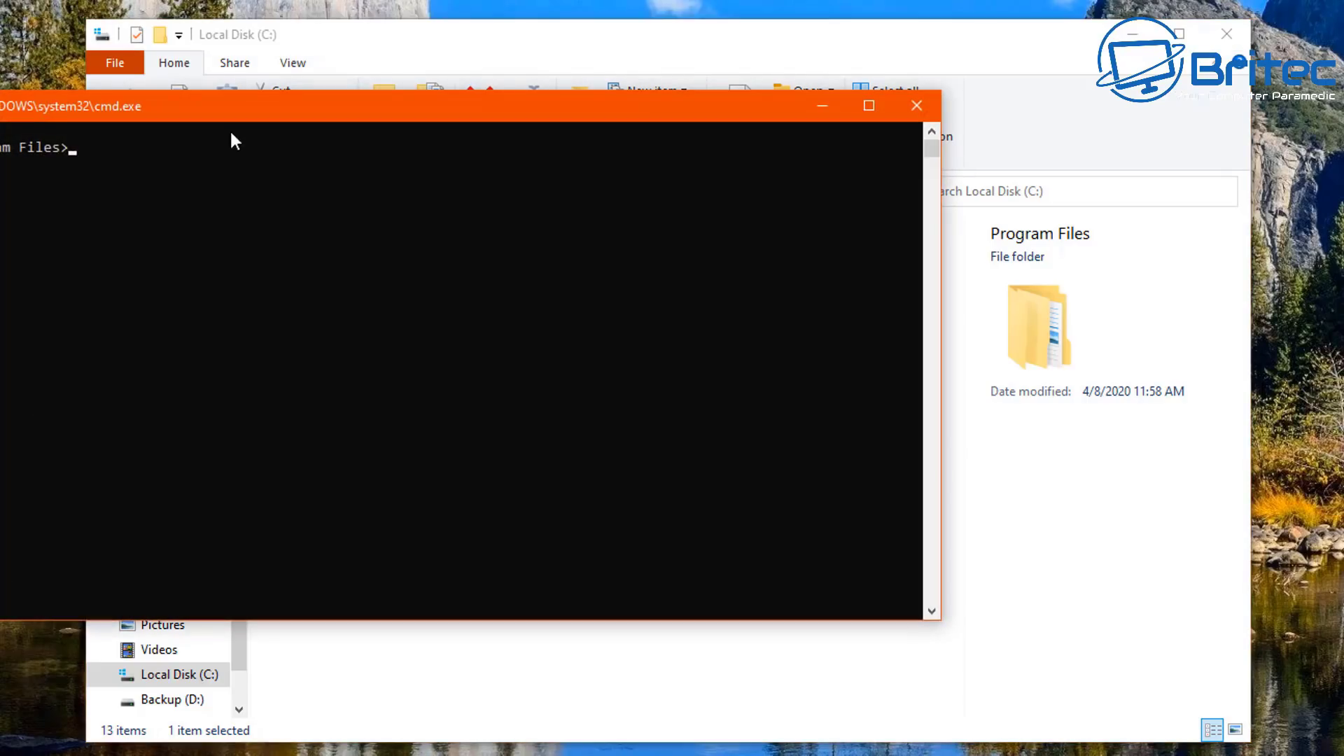
# Step: Run 'dir' to list the 32 folders in C:\Program Files, then close the command window
pyautogui.moveTo(170, 110); pyautogui.dragTo(385, 208)
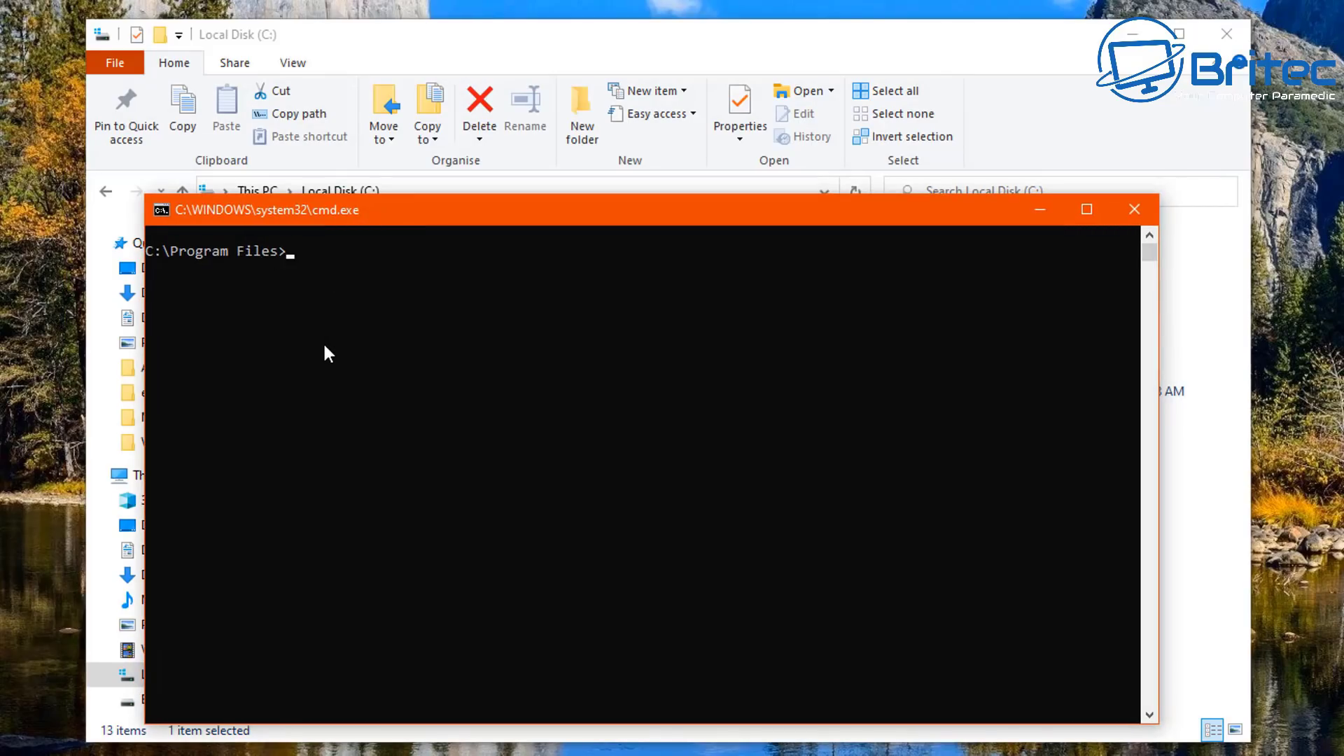
pyautogui.write('dir')
pyautogui.press('Return')
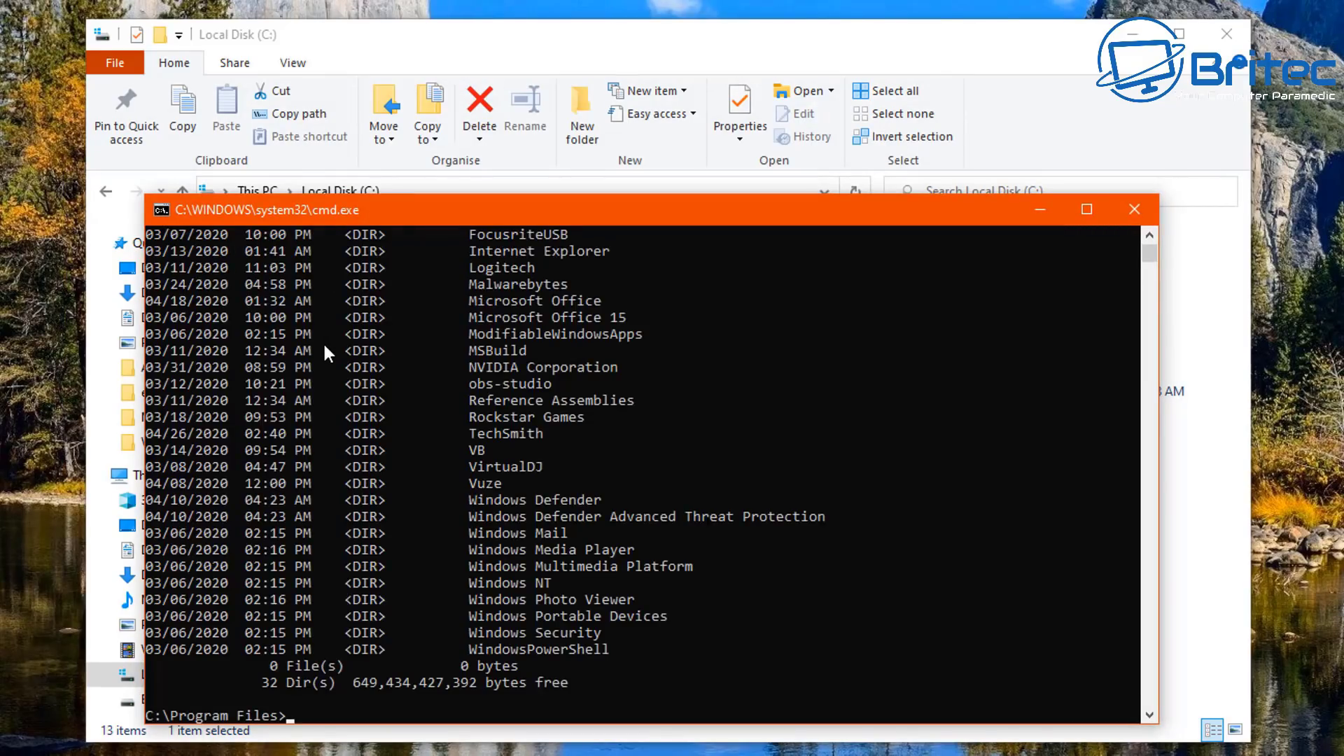
pyautogui.scroll(4, 607, 532)
pyautogui.scroll(-3, 615, 502)
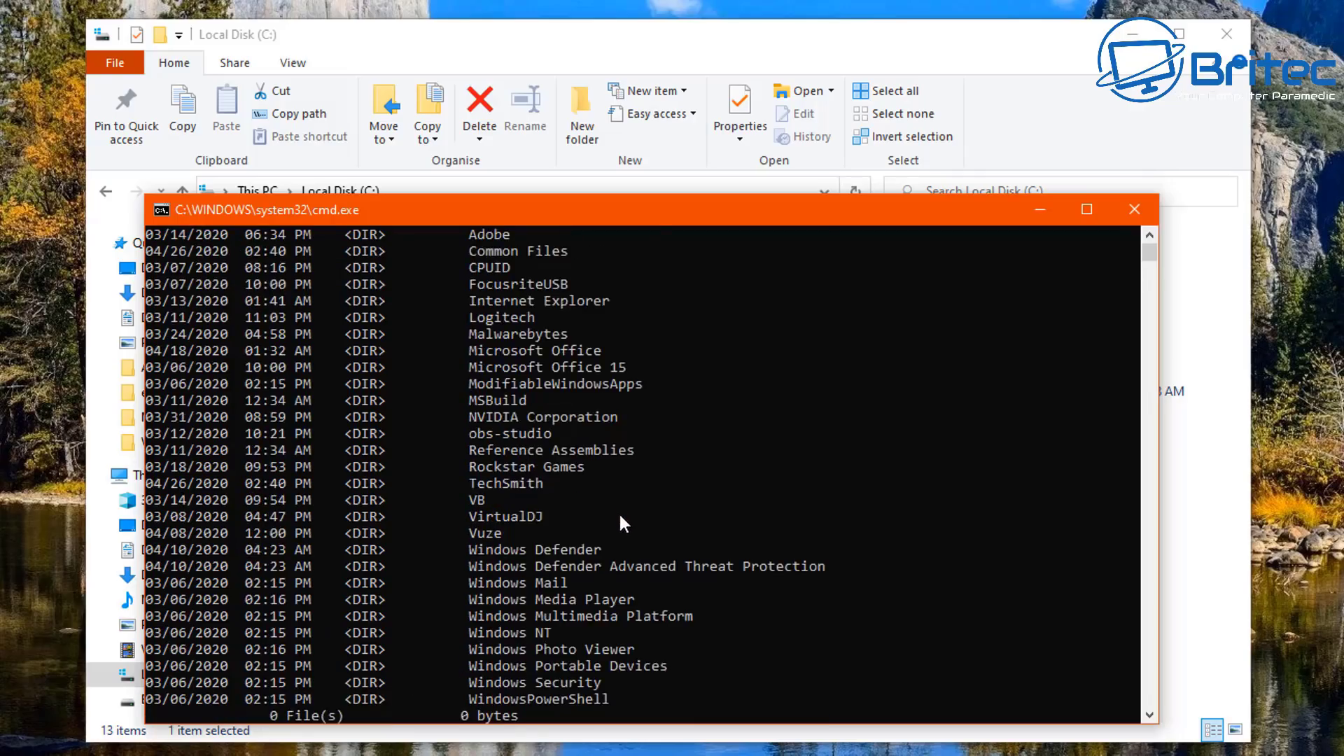
pyautogui.scroll(-3, 618, 515)
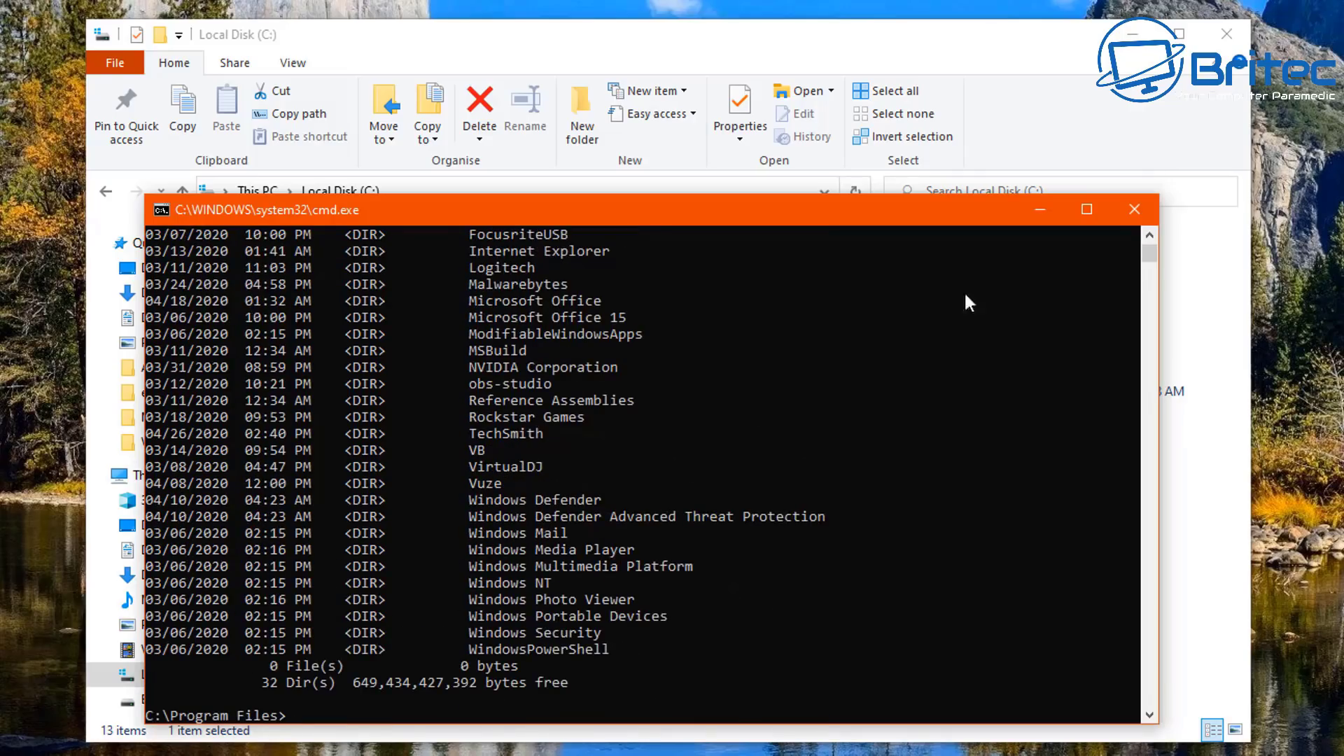
pyautogui.click(1135, 209)
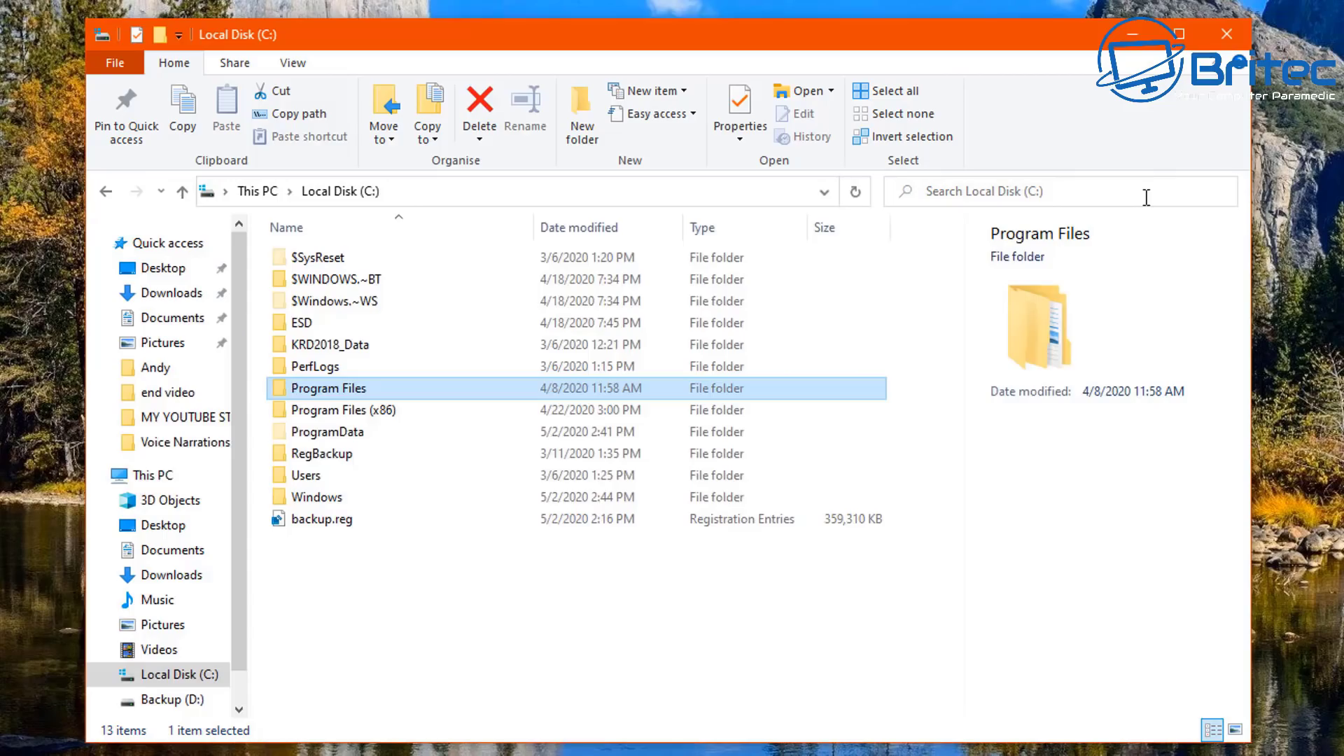
# Step: Close File Explorer, subscribe to the Britec channel, and open its bell notification options
pyautogui.click(1226, 35)
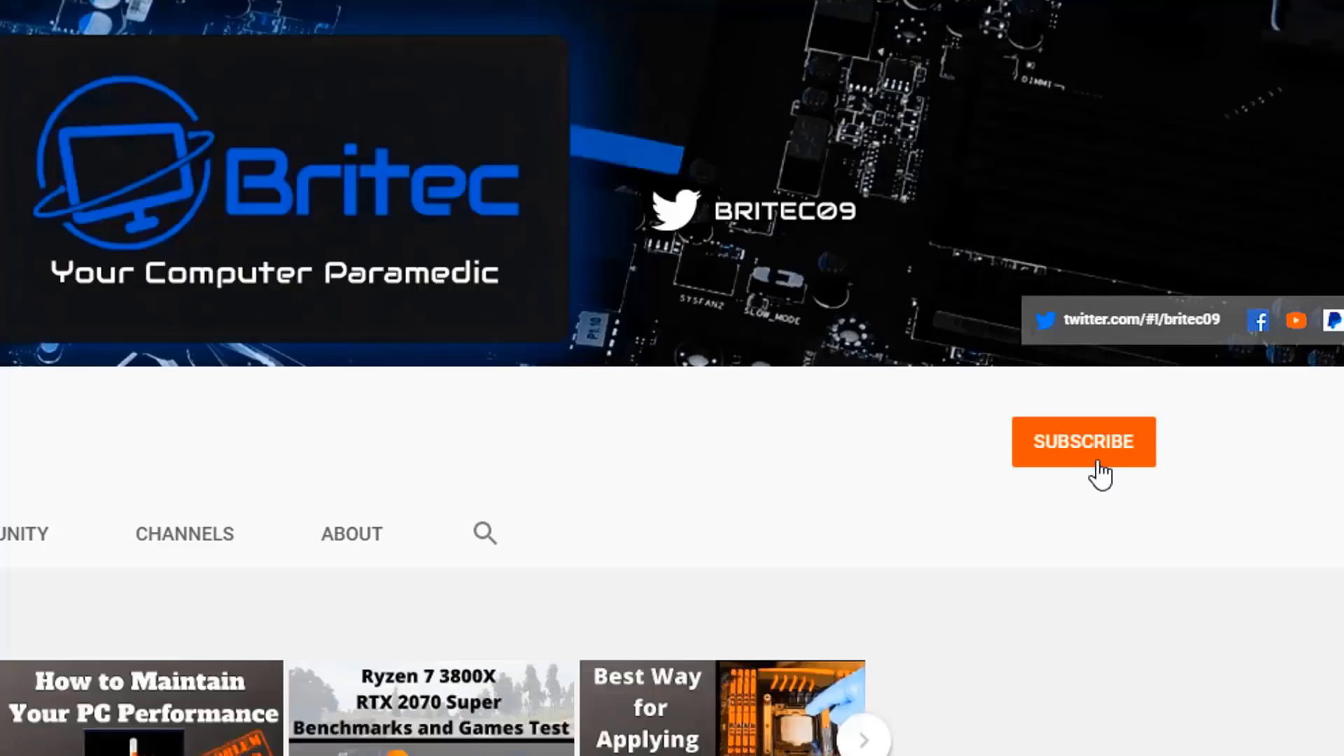
pyautogui.click(1098, 462)
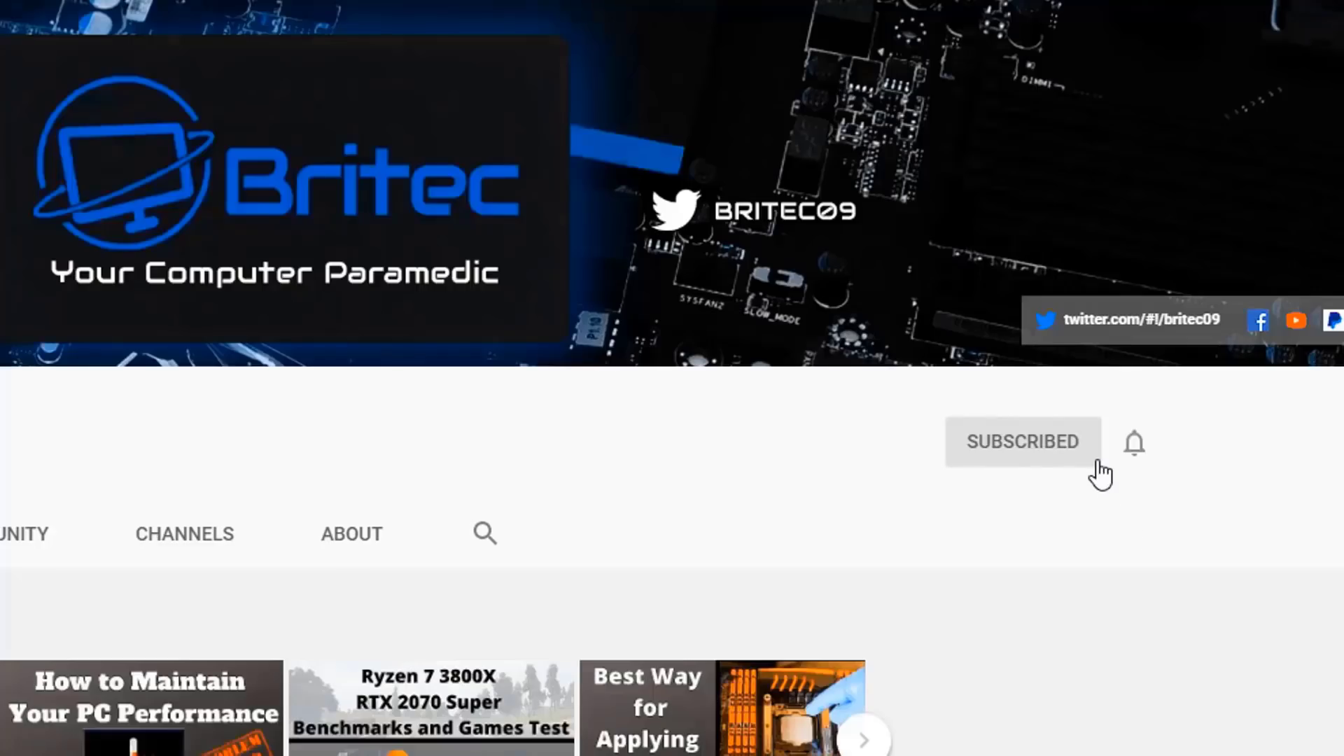
pyautogui.click(1136, 448)
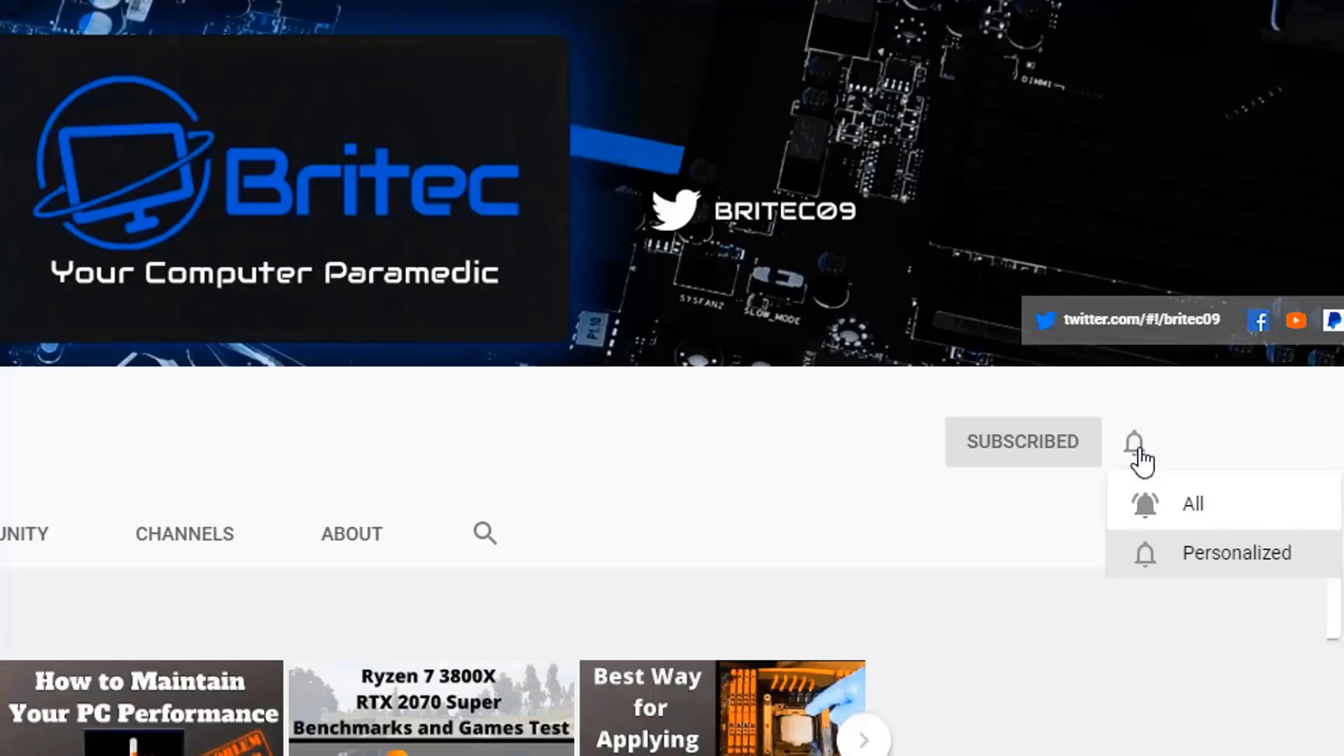